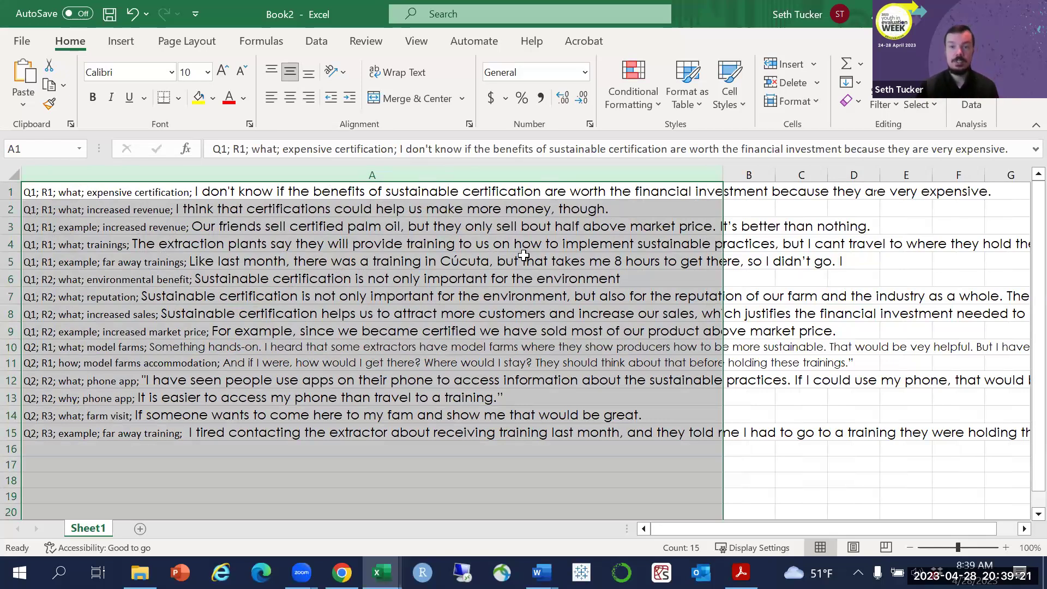
# Split column A into separate columns with Text to Columns, delimited by semicolons, and narrow column A around the split.
pyautogui.moveTo(722, 179); pyautogui.dragTo(558, 185)
pyautogui.click(618, 279)
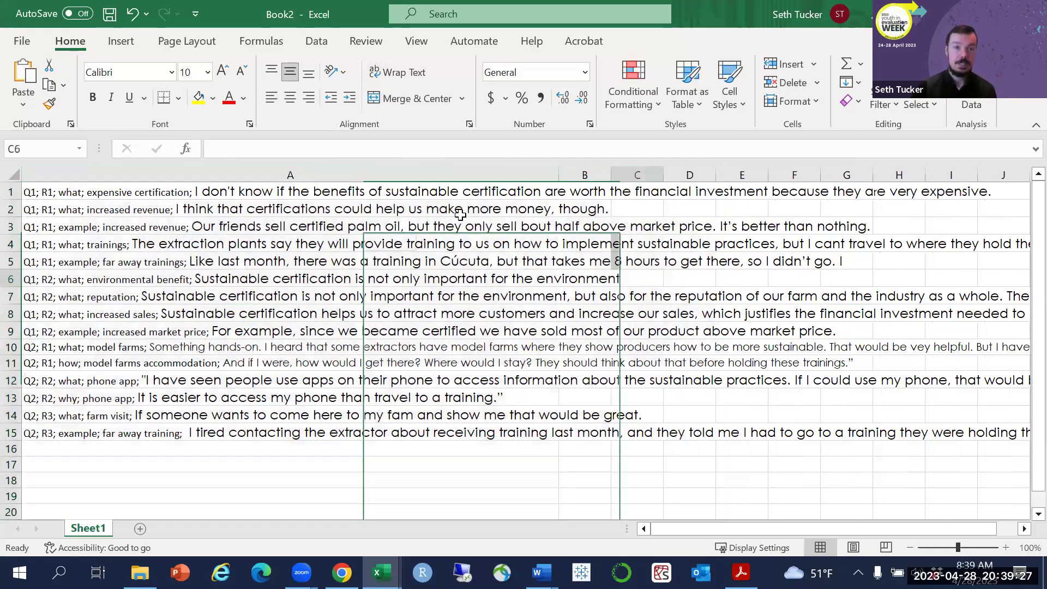
pyautogui.click(405, 173)
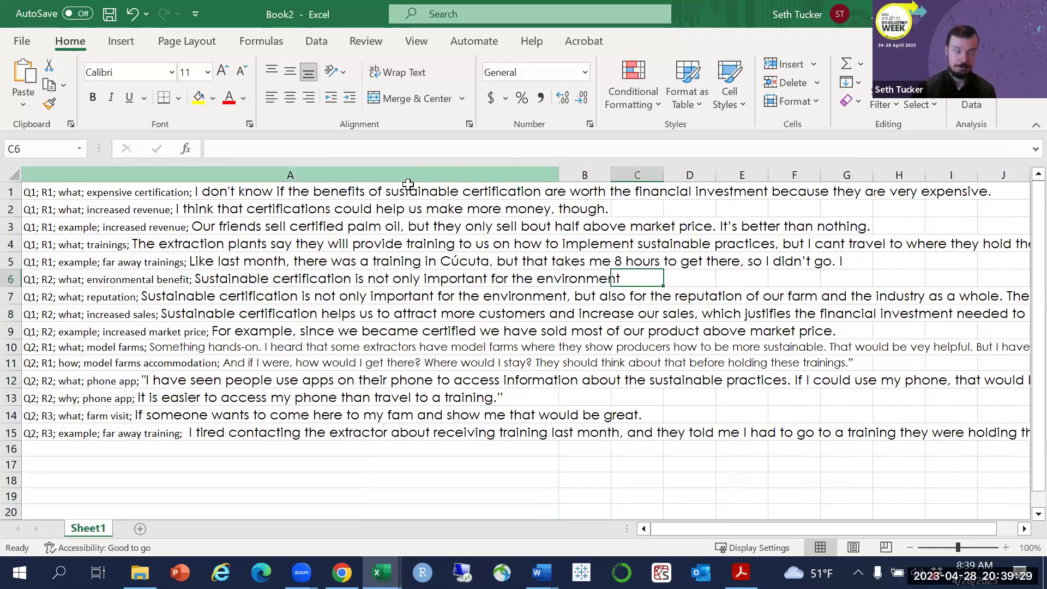
pyautogui.click(318, 44)
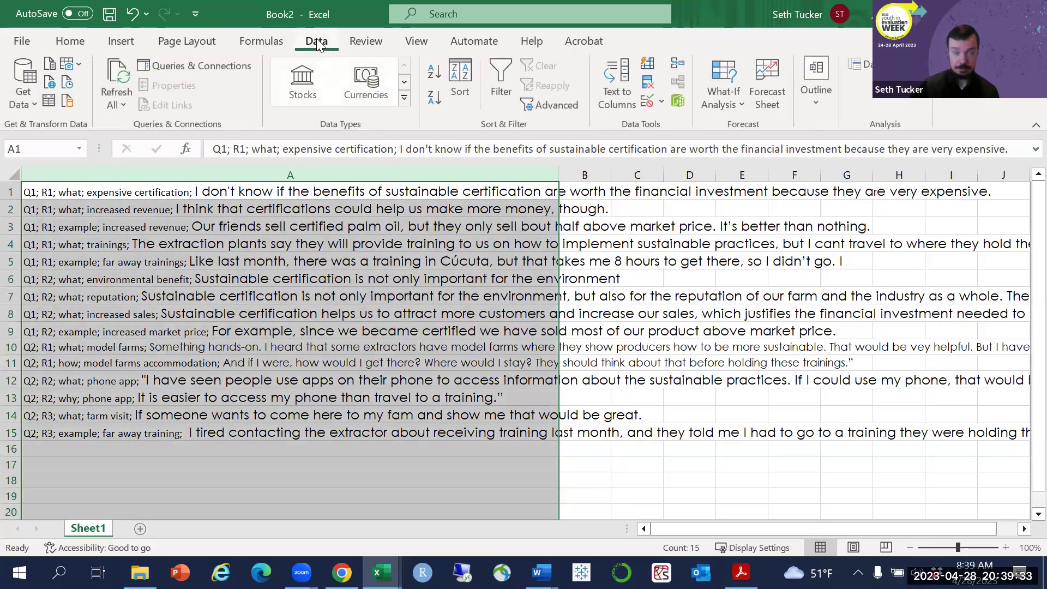
pyautogui.click(622, 107)
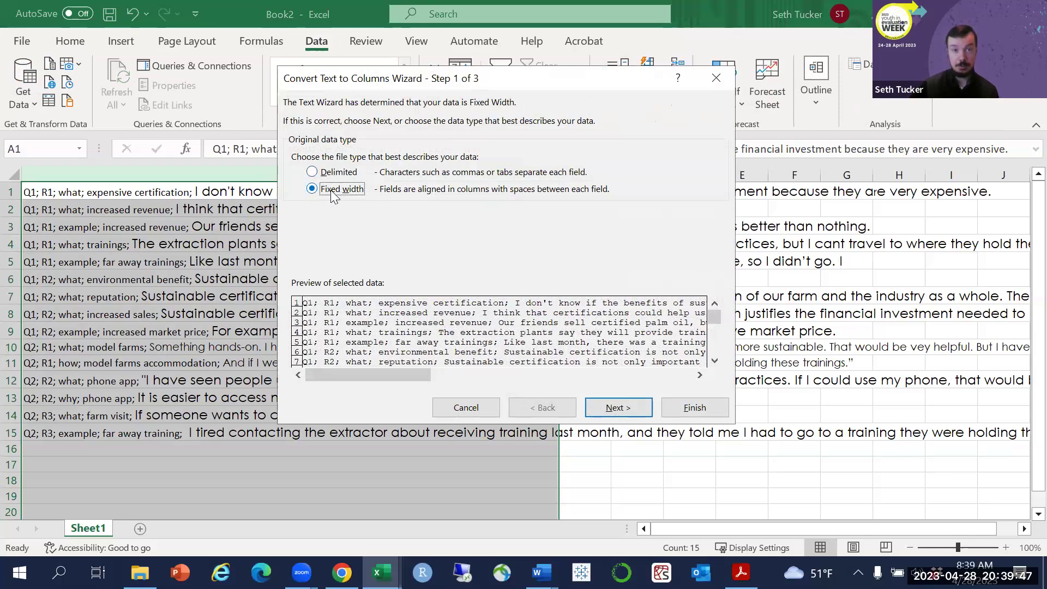
pyautogui.click(312, 174)
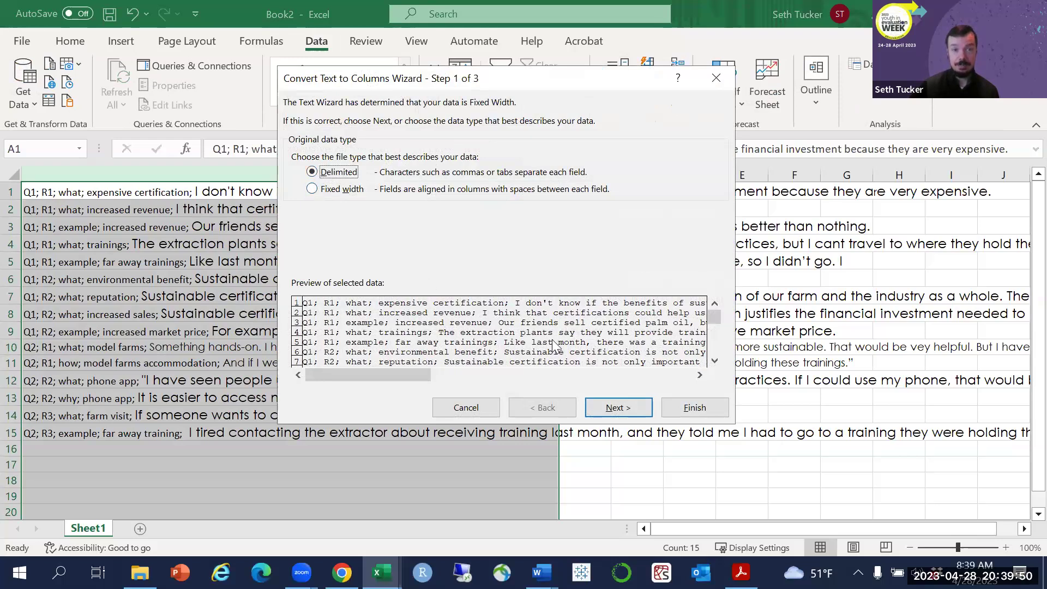
pyautogui.click(615, 408)
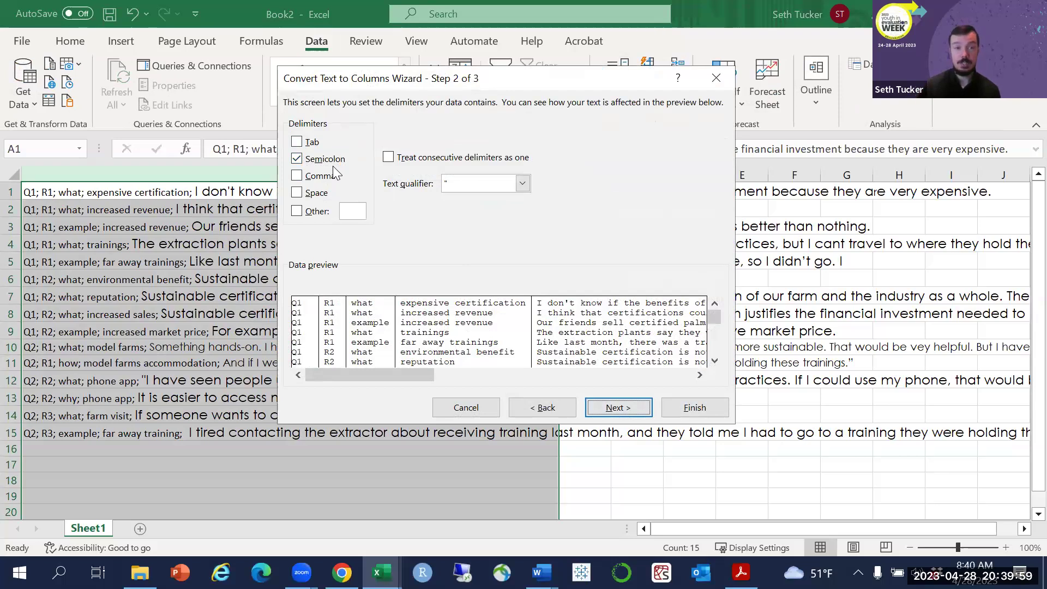
pyautogui.click(619, 407)
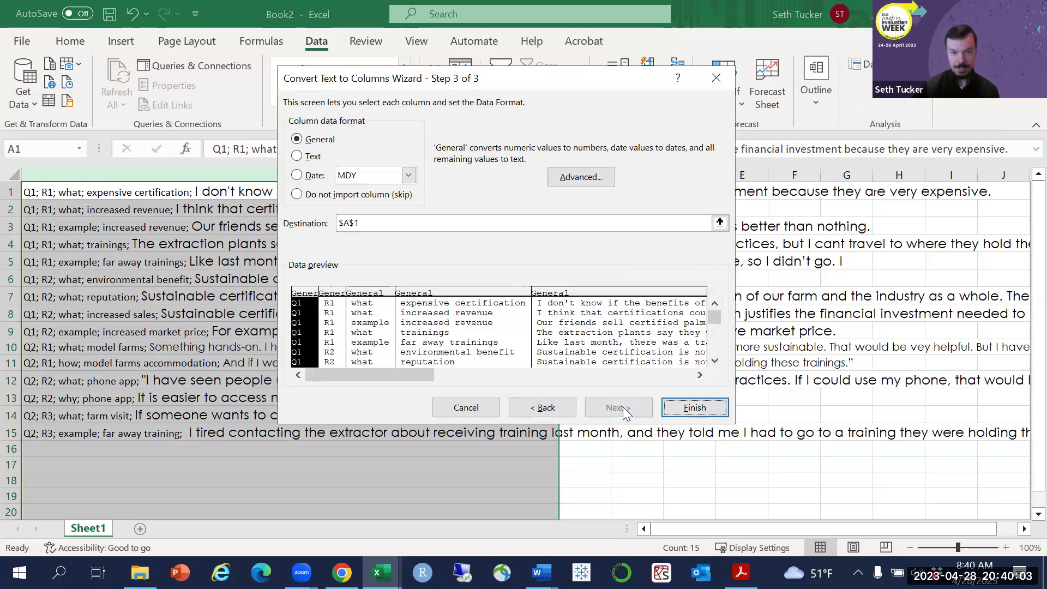
pyautogui.click(696, 407)
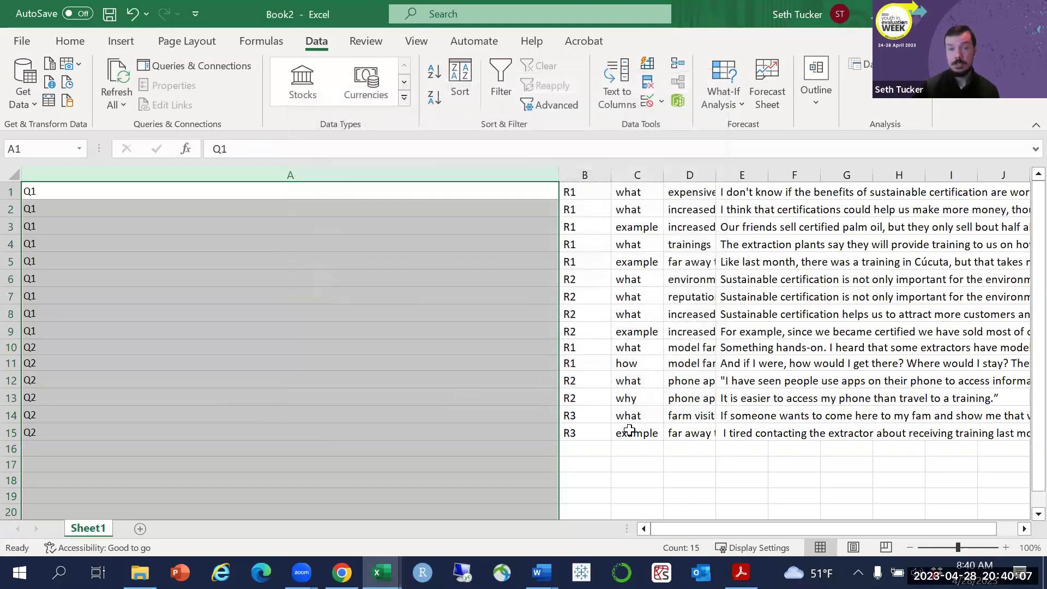
pyautogui.moveTo(558, 172); pyautogui.dragTo(125, 180)
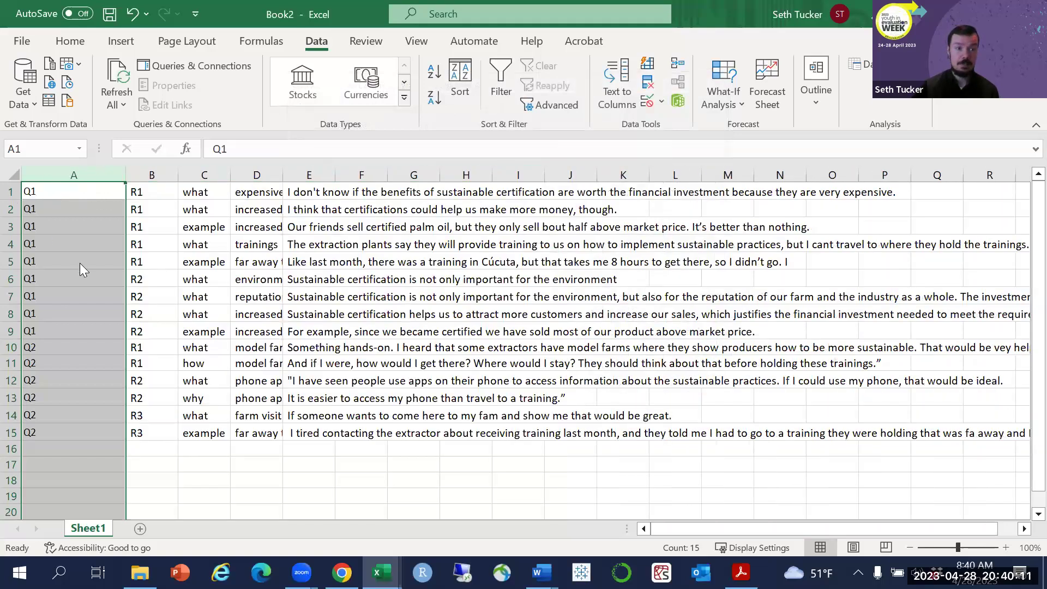
# Insert a row above the data and enter the headers "Question" in A1 and "Respondent" in B1.
pyautogui.rightClick(10, 192)
pyautogui.click(38, 322)
pyautogui.write('Question')
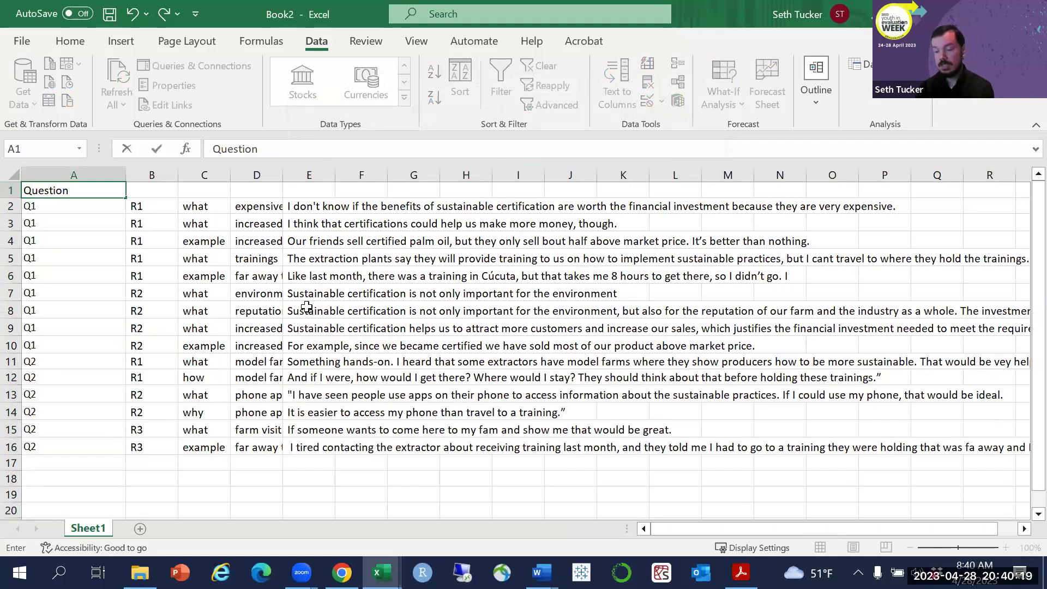
pyautogui.press('Tab')
pyautogui.write('R')
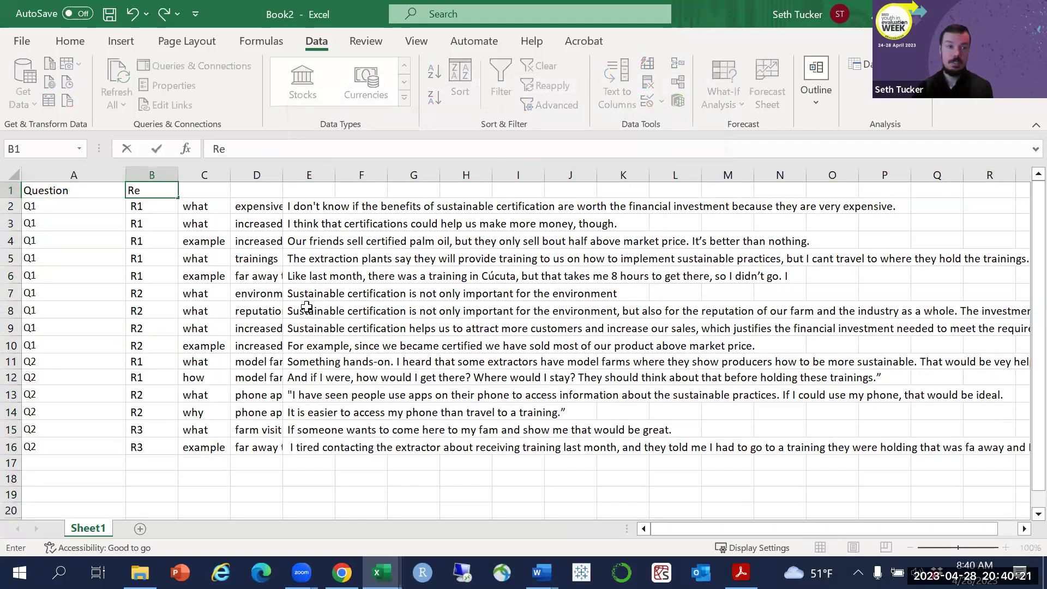
pyautogui.write('esponde')
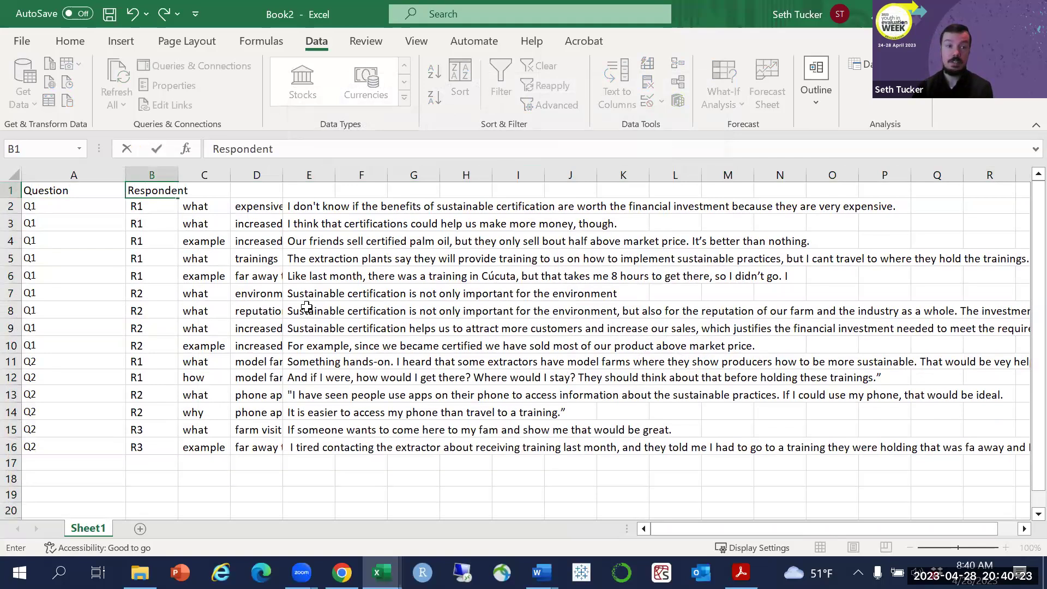
pyautogui.write('nt')
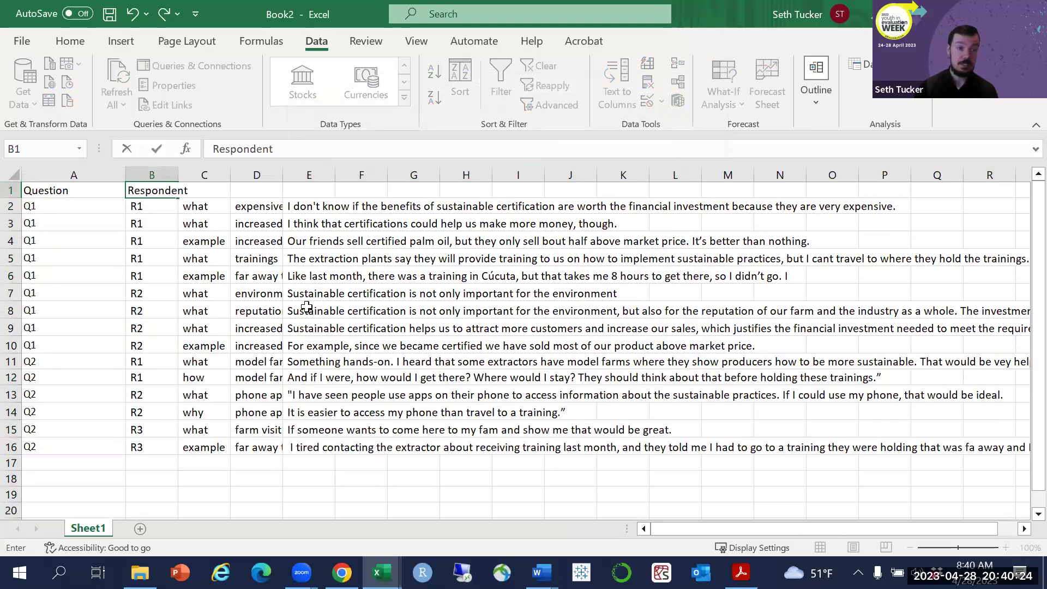
pyautogui.click(359, 328)
# Widen columns B and C and enter the header "Structural code" in C1.
pyautogui.moveTo(178, 171); pyautogui.dragTo(288, 174)
pyautogui.click(262, 190)
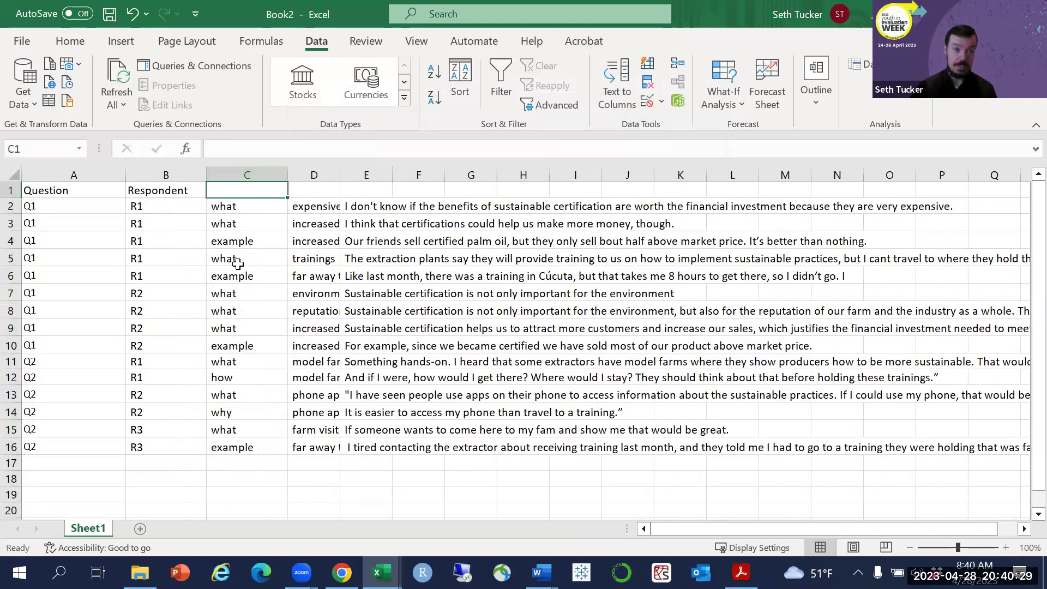
pyautogui.write('Structural')
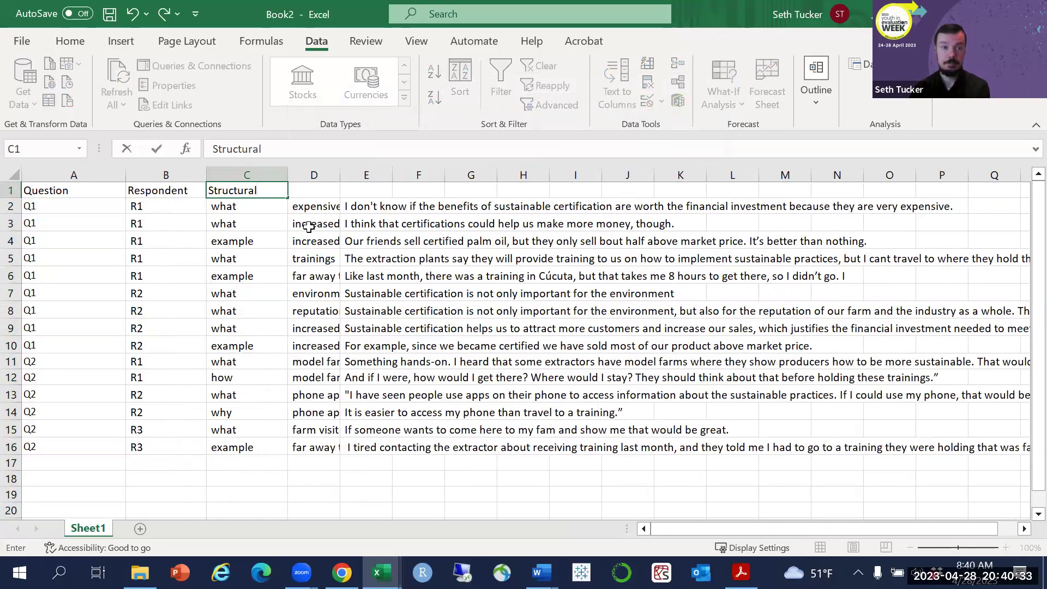
pyautogui.write(' code')
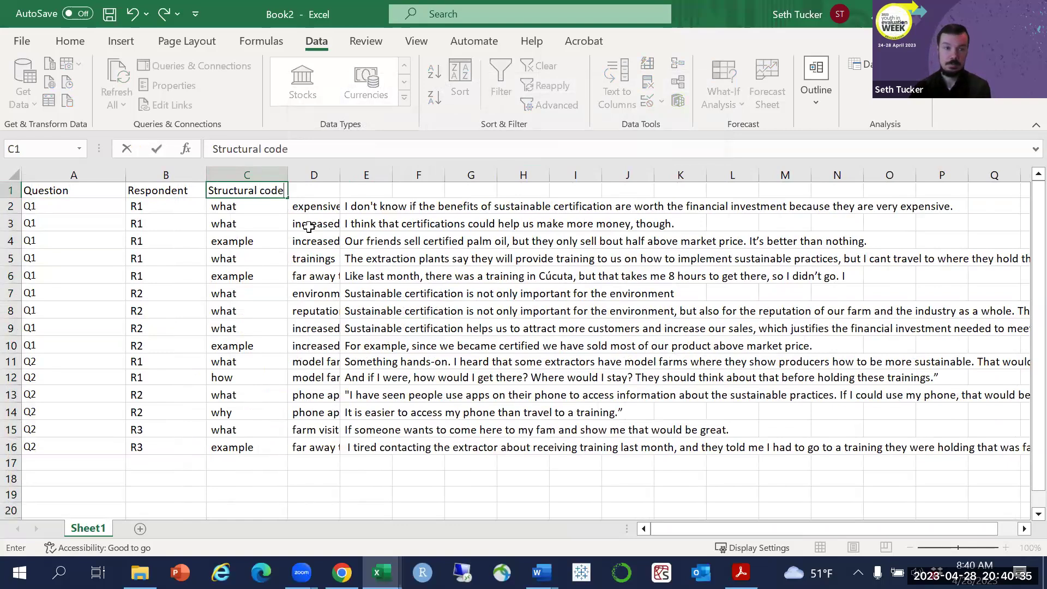
pyautogui.press('Tab')
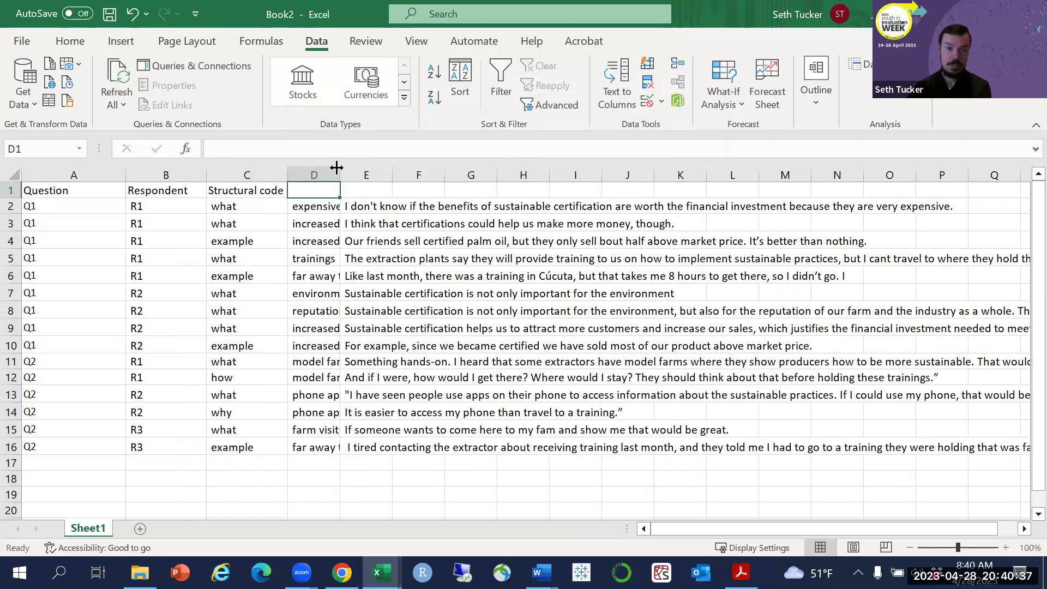
# Widen column D to fit its codes and enter the header "Descriptive coding" in D1.
pyautogui.moveTo(337, 167); pyautogui.dragTo(534, 149)
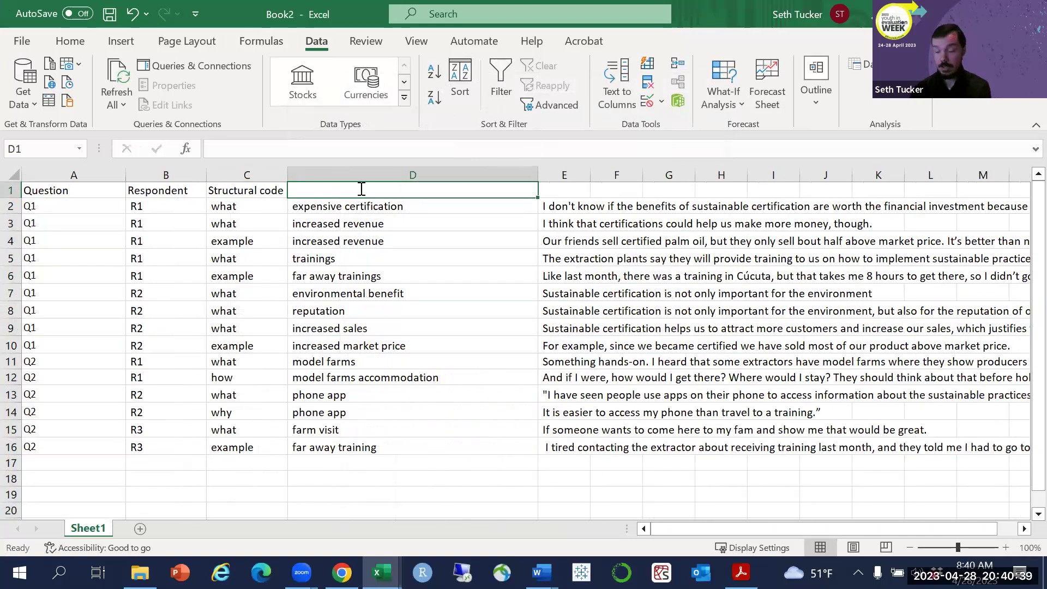
pyautogui.write('Descriptive codin')
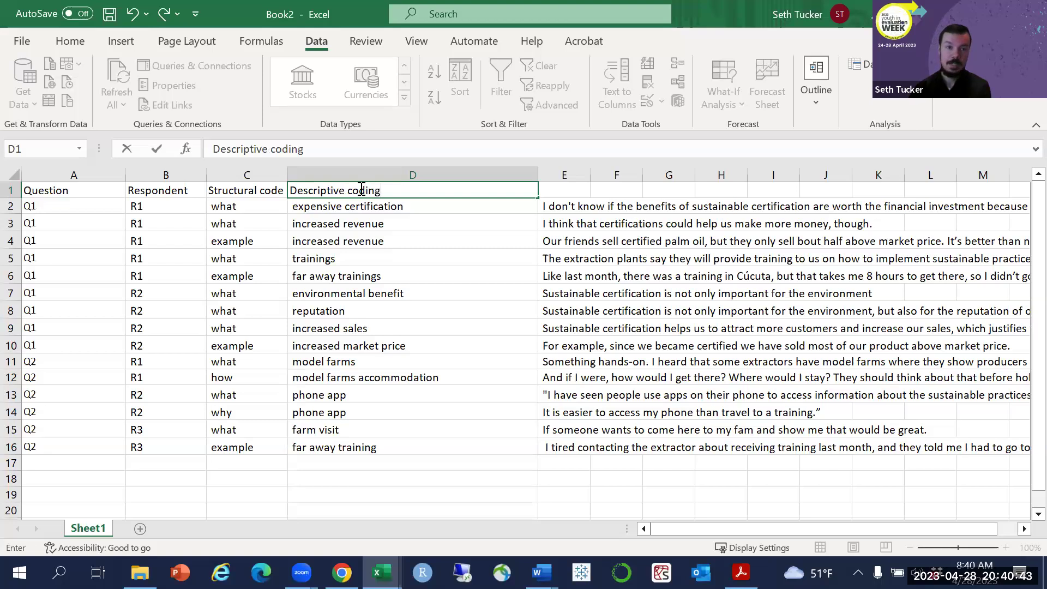
pyautogui.write('g')
# Enter the header "Text" in E1, narrow column D slightly and widen column E.
pyautogui.press('Tab')
pyautogui.moveTo(590, 174); pyautogui.dragTo(777, 174)
pyautogui.write('Te')
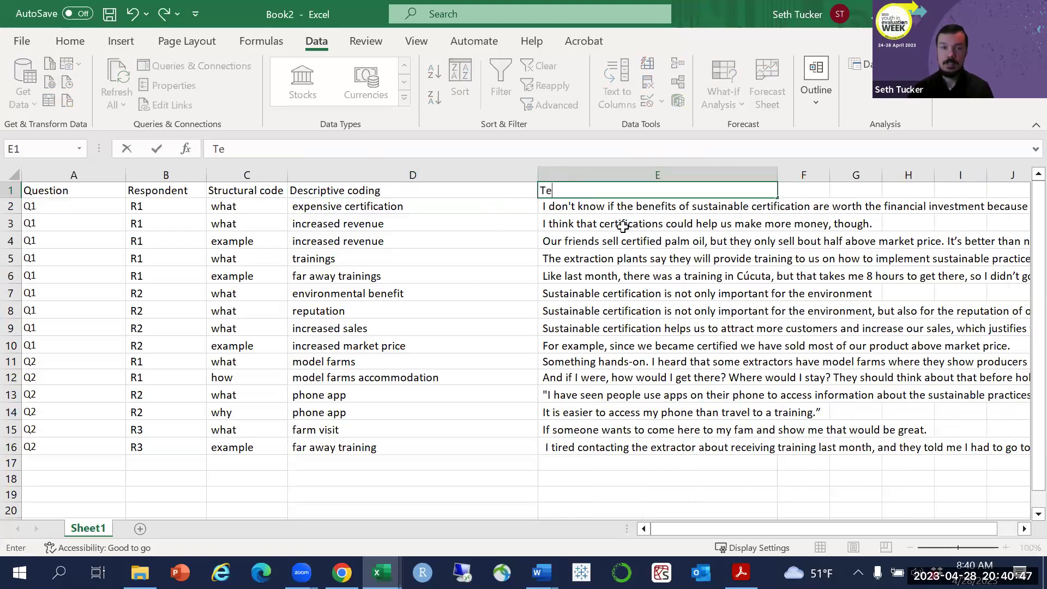
pyautogui.write('xt')
pyautogui.click(622, 241)
pyautogui.moveTo(538, 175); pyautogui.dragTo(465, 174)
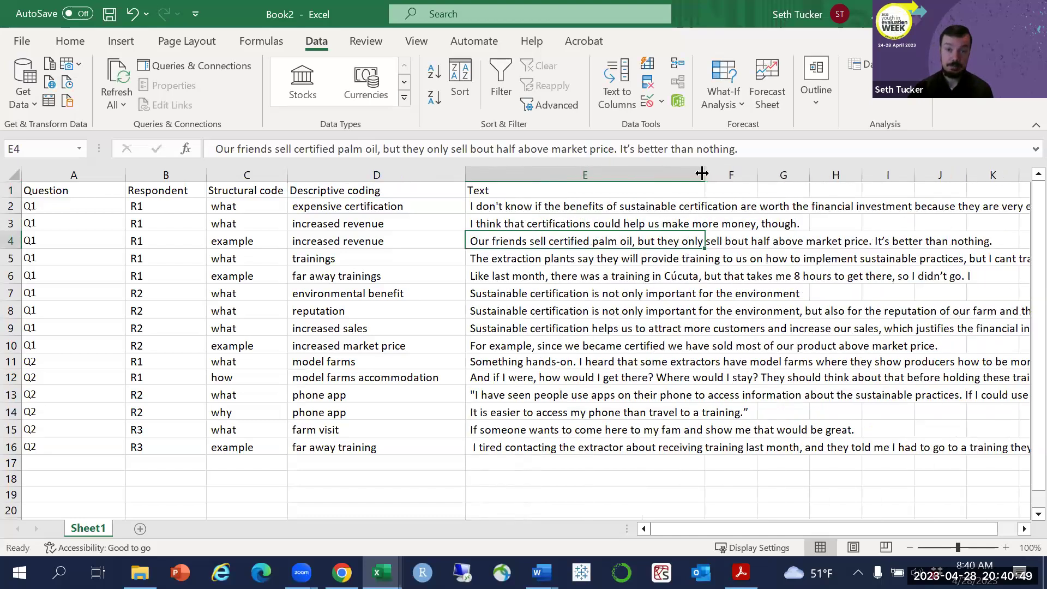
pyautogui.moveTo(702, 174); pyautogui.dragTo(852, 173)
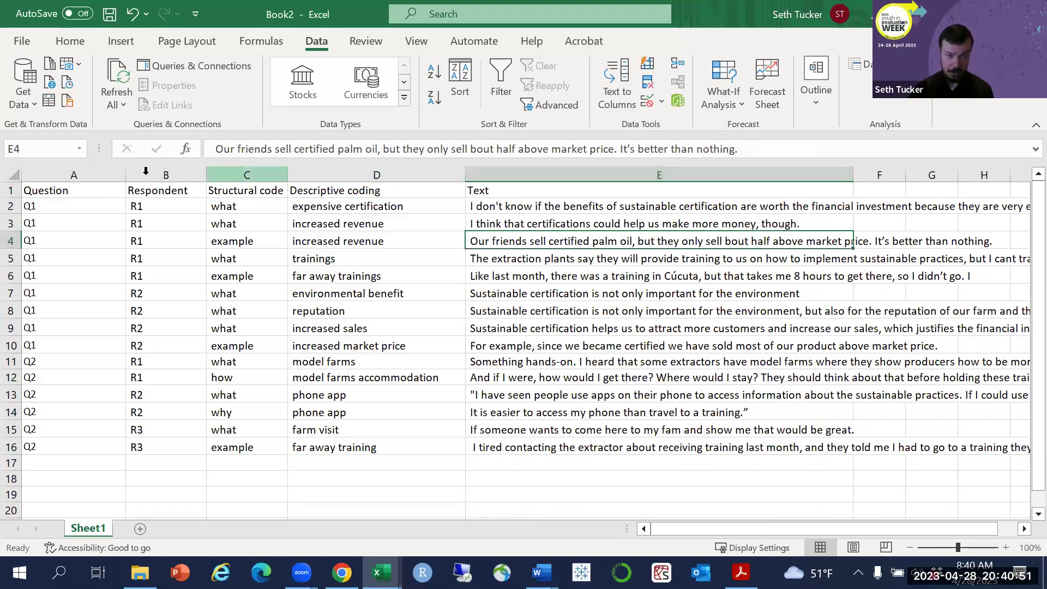
# Add filters to the header row and widen the Structural code column.
pyautogui.click(70, 41)
pyautogui.click(883, 105)
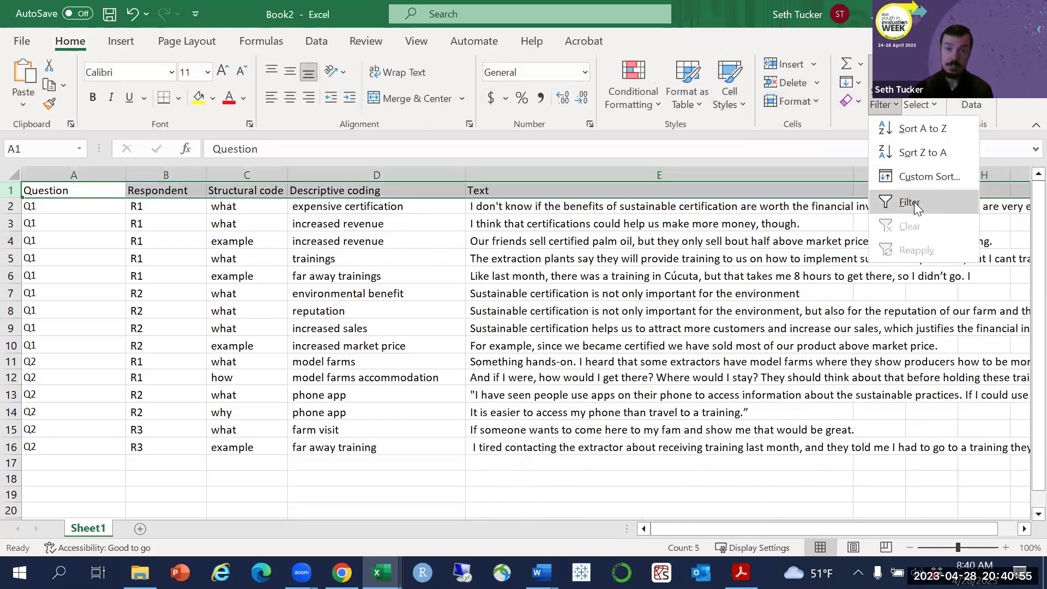
pyautogui.click(909, 202)
pyautogui.click(613, 293)
pyautogui.moveTo(285, 169); pyautogui.dragTo(368, 173)
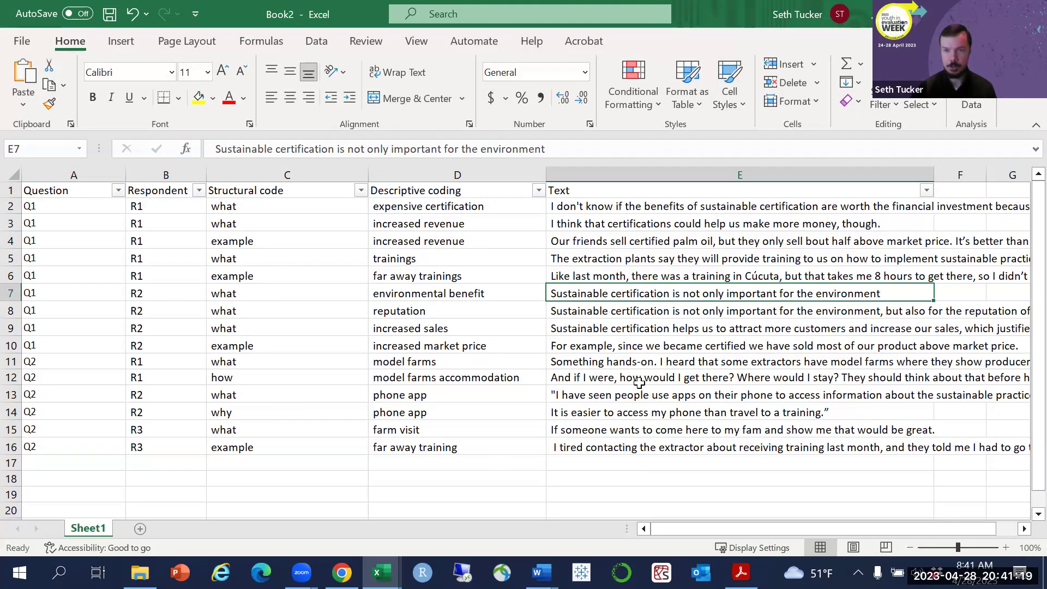
pyautogui.moveTo(759, 523); pyautogui.dragTo(690, 518)
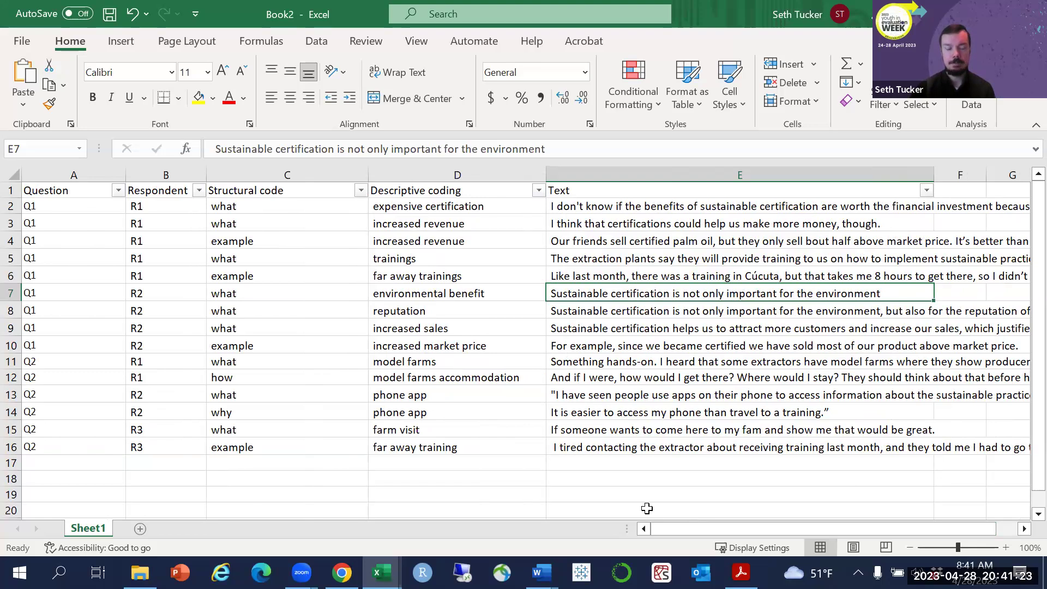
pyautogui.click(541, 572)
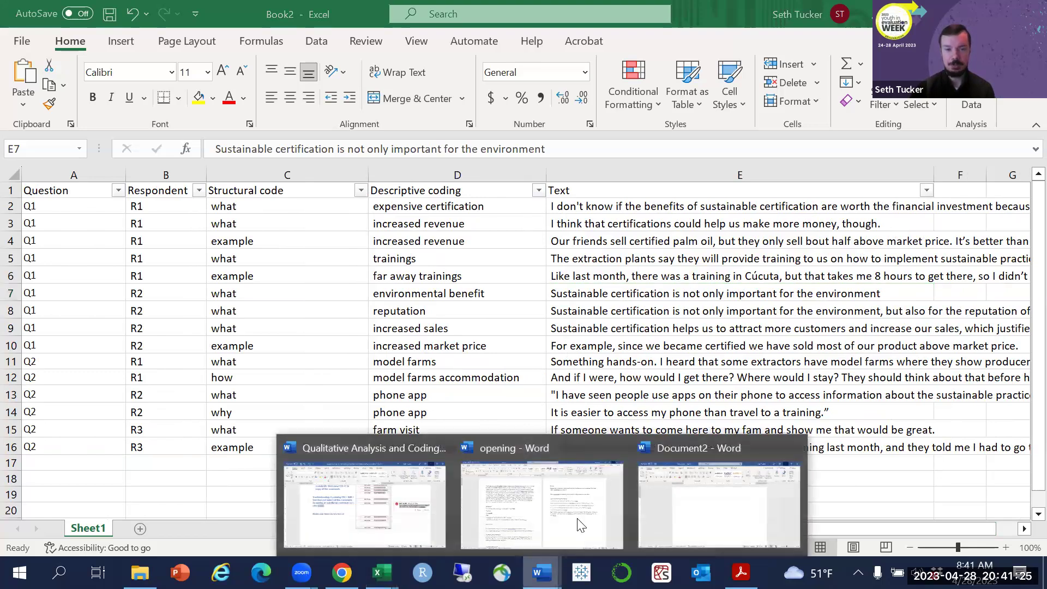
pyautogui.click(578, 265)
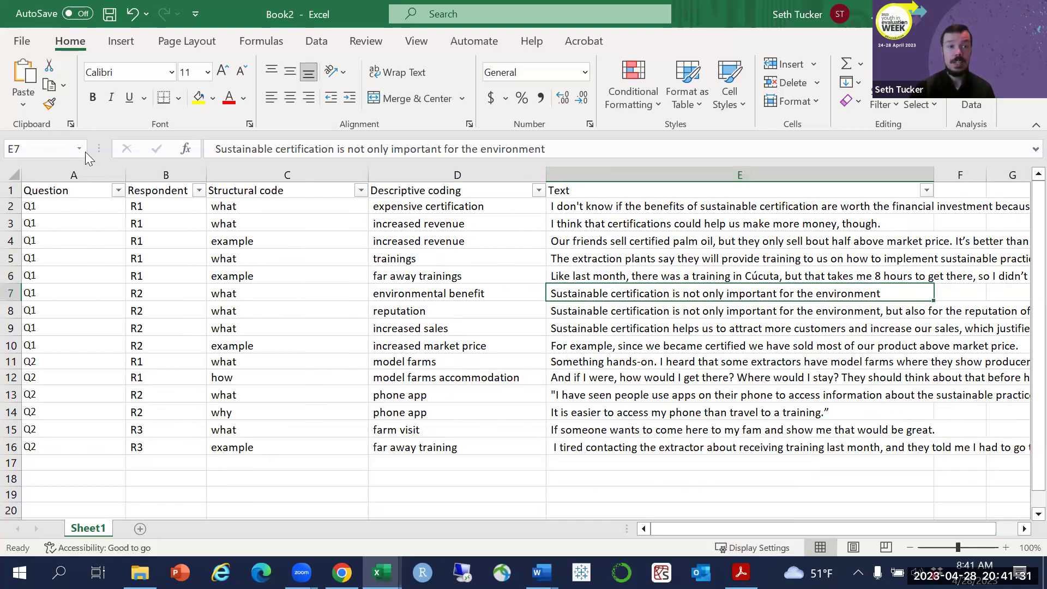
# Narrow the Question column and insert a new column headed "Theme" between Descriptive coding and Text.
pyautogui.moveTo(126, 174); pyautogui.dragTo(91, 173)
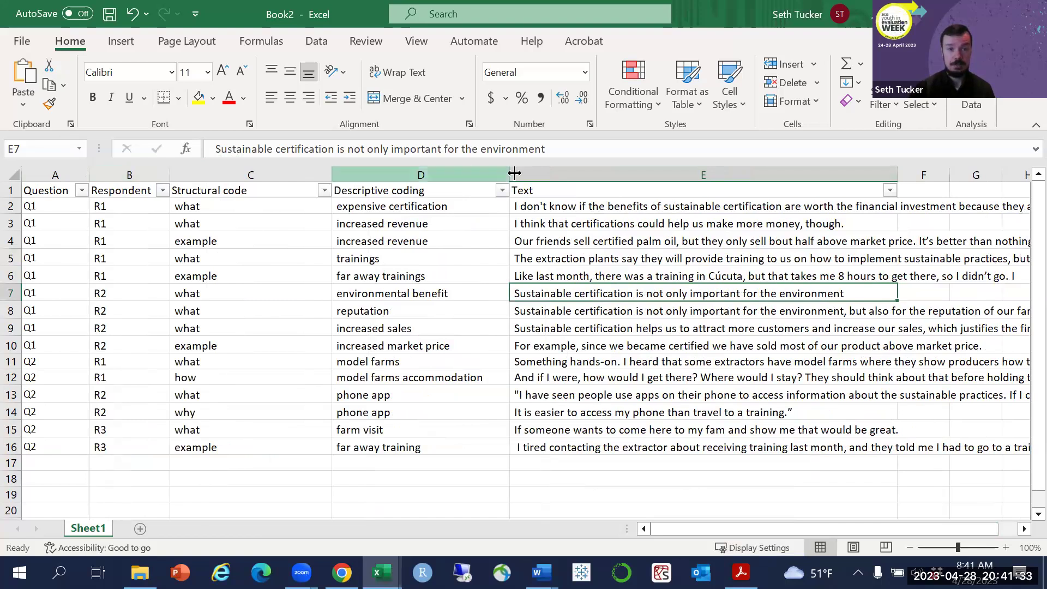
pyautogui.click(555, 171)
pyautogui.rightClick(555, 174)
pyautogui.click(591, 341)
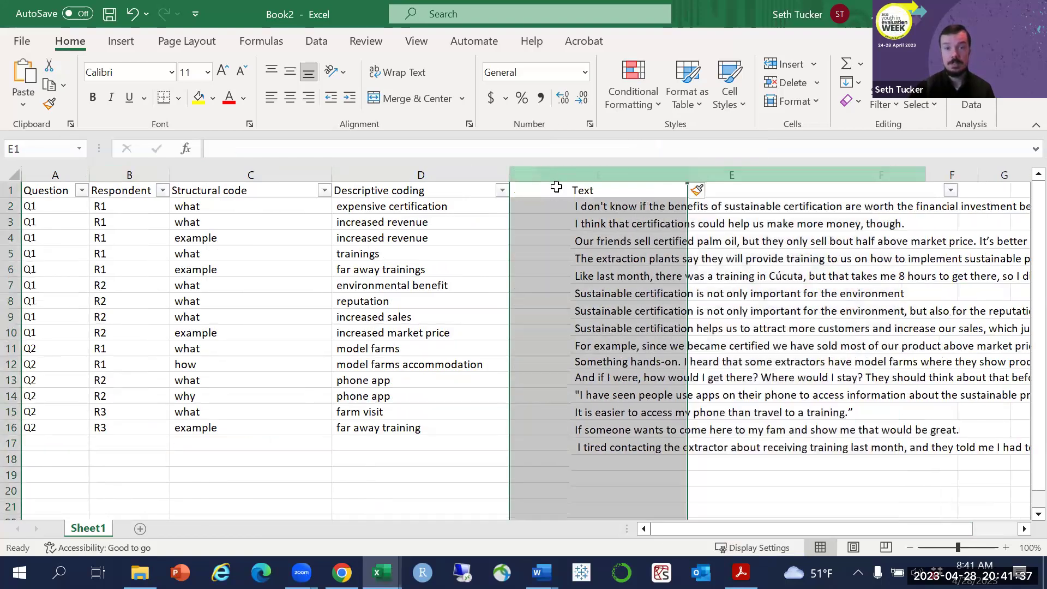
pyautogui.write('Theme')
pyautogui.click(712, 300)
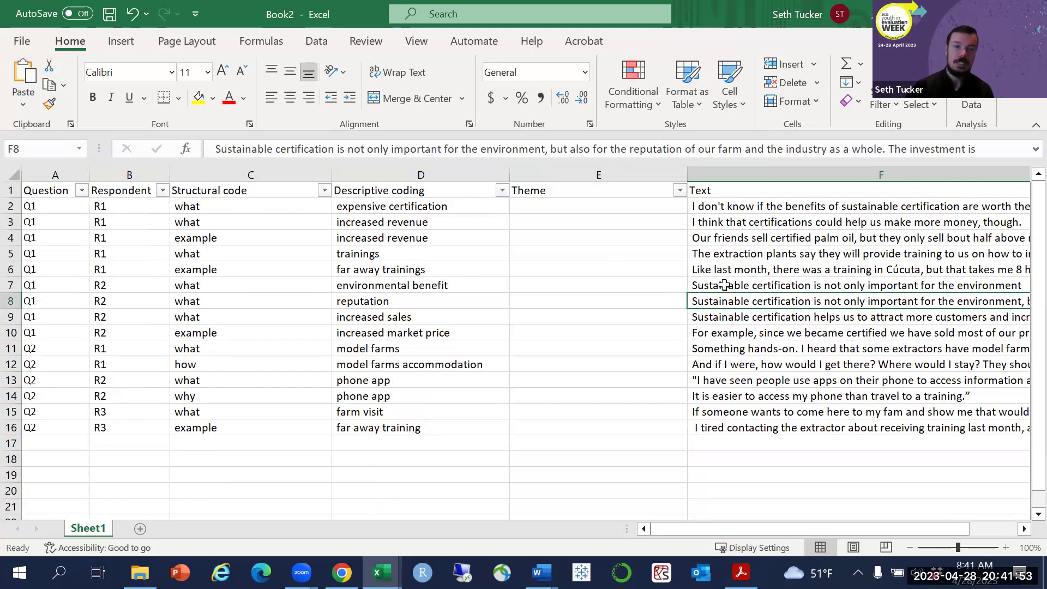
# Remove and reapply the filters on the header row, and sort the table by Descriptive coding from A to Z.
pyautogui.click(4, 190)
pyautogui.click(883, 104)
pyautogui.click(894, 199)
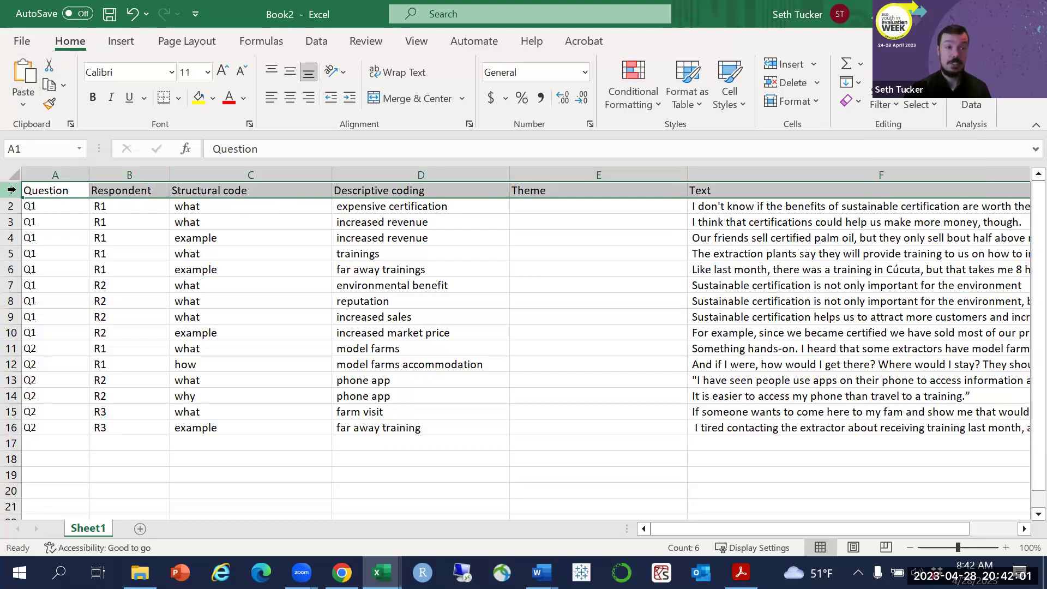
pyautogui.click(886, 104)
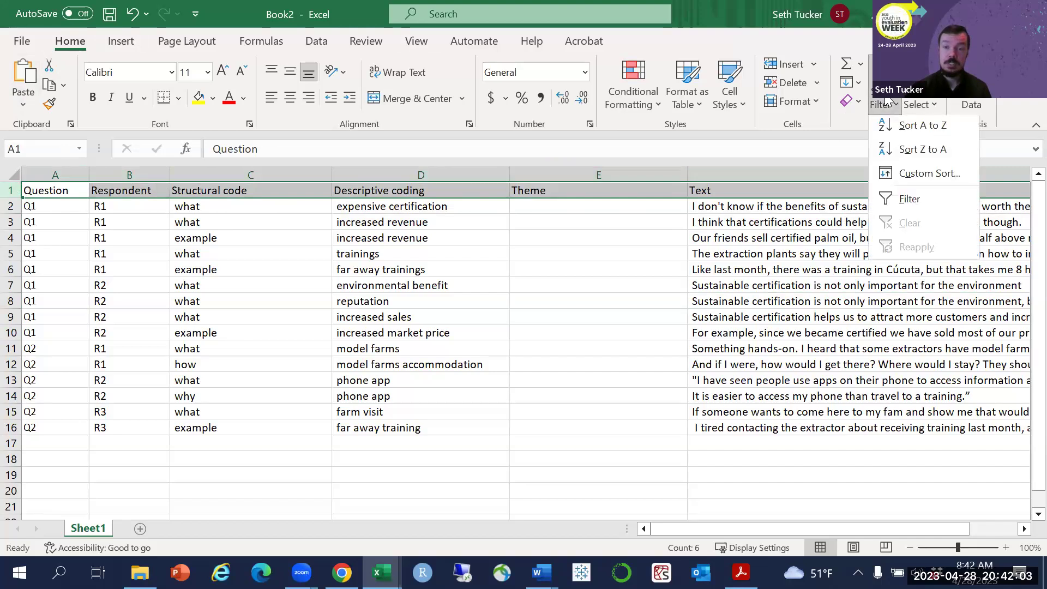
pyautogui.click(907, 202)
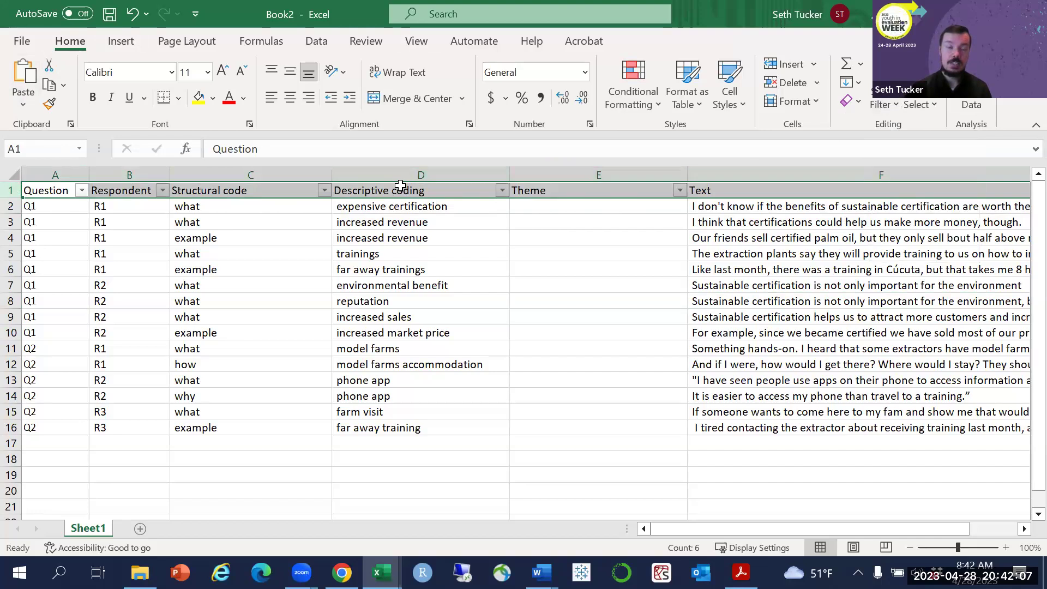
pyautogui.click(502, 191)
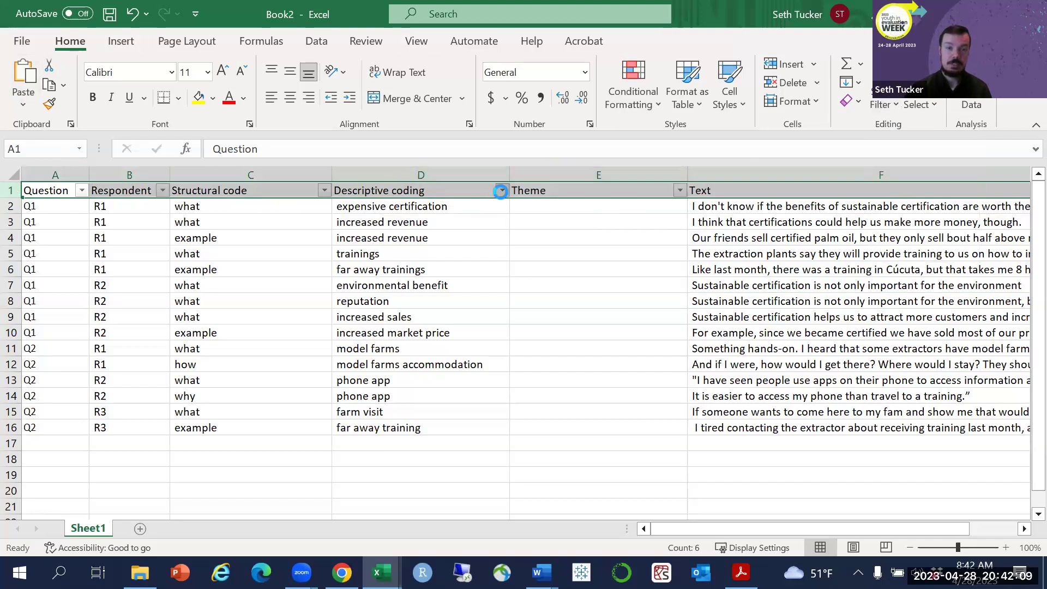
pyautogui.click(458, 199)
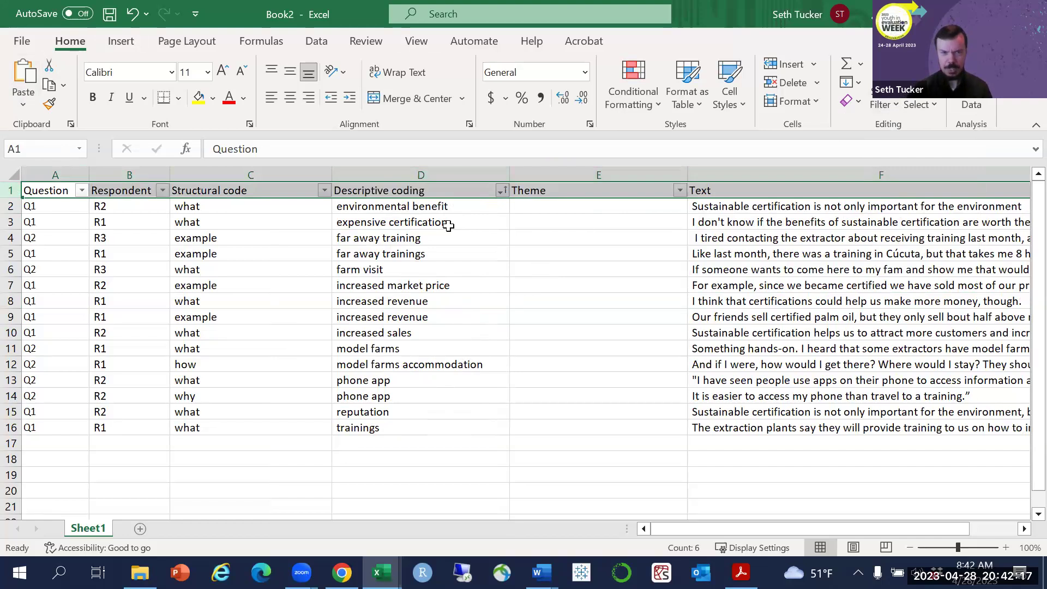
# Assign the theme "Barriers" to the expensive certification row and the two far away training rows, filling E3 through E5.
pyautogui.click(438, 205)
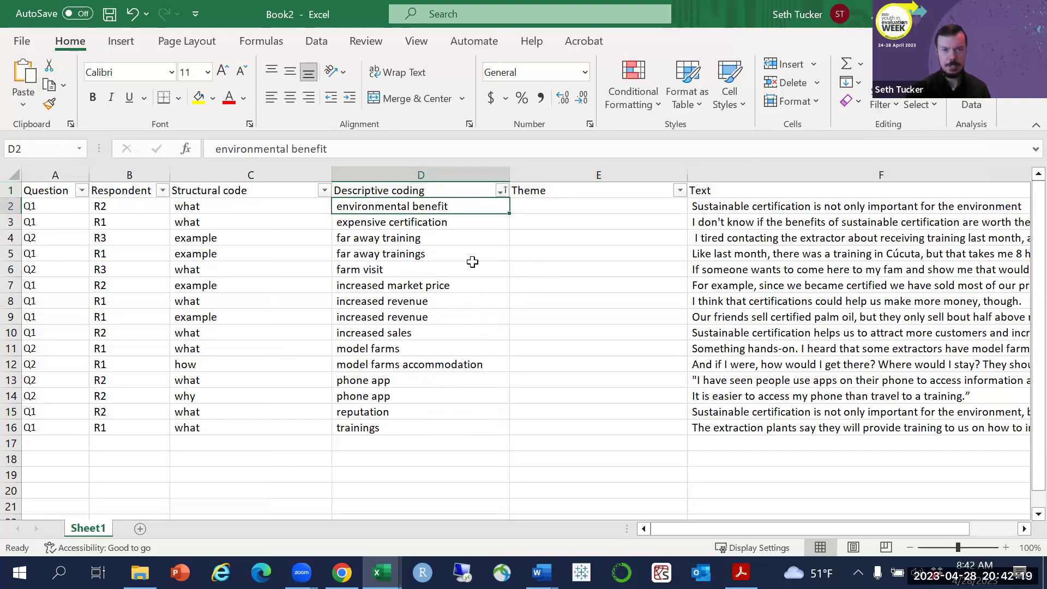
pyautogui.click(465, 227)
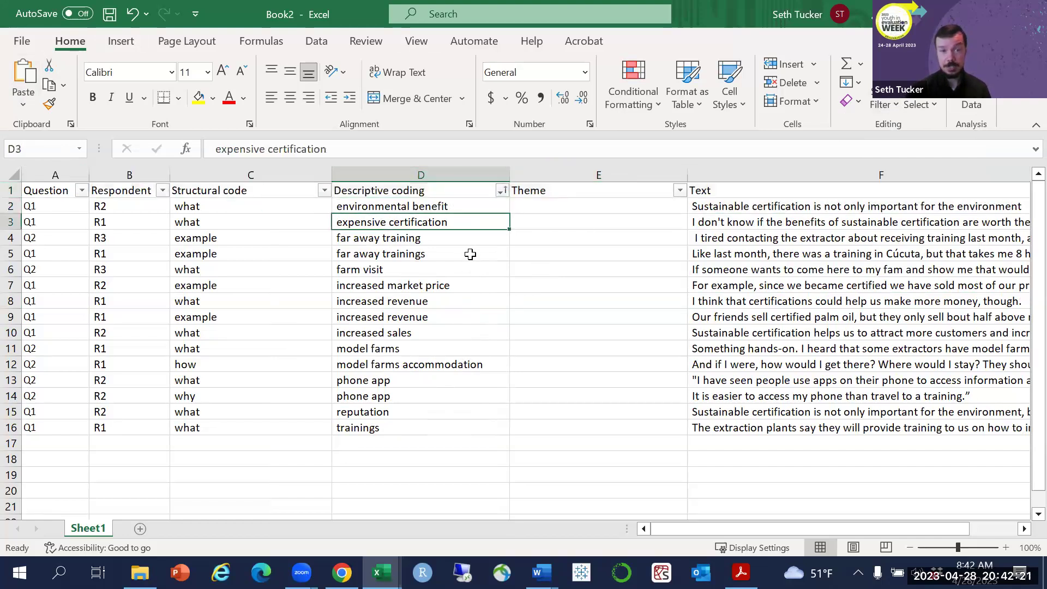
pyautogui.moveTo(451, 238); pyautogui.dragTo(450, 250)
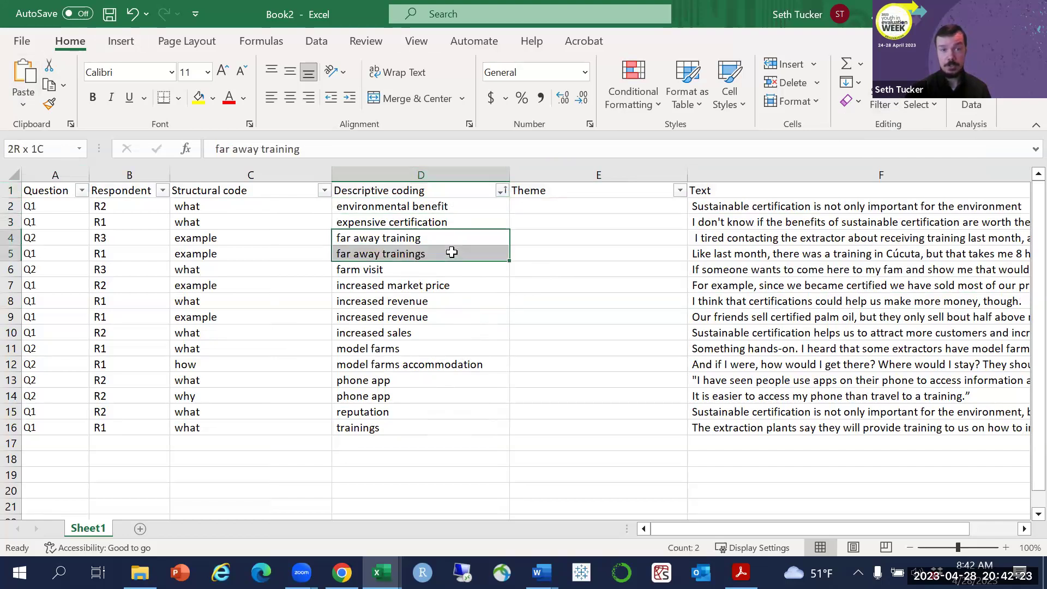
pyautogui.moveTo(486, 295); pyautogui.dragTo(472, 294)
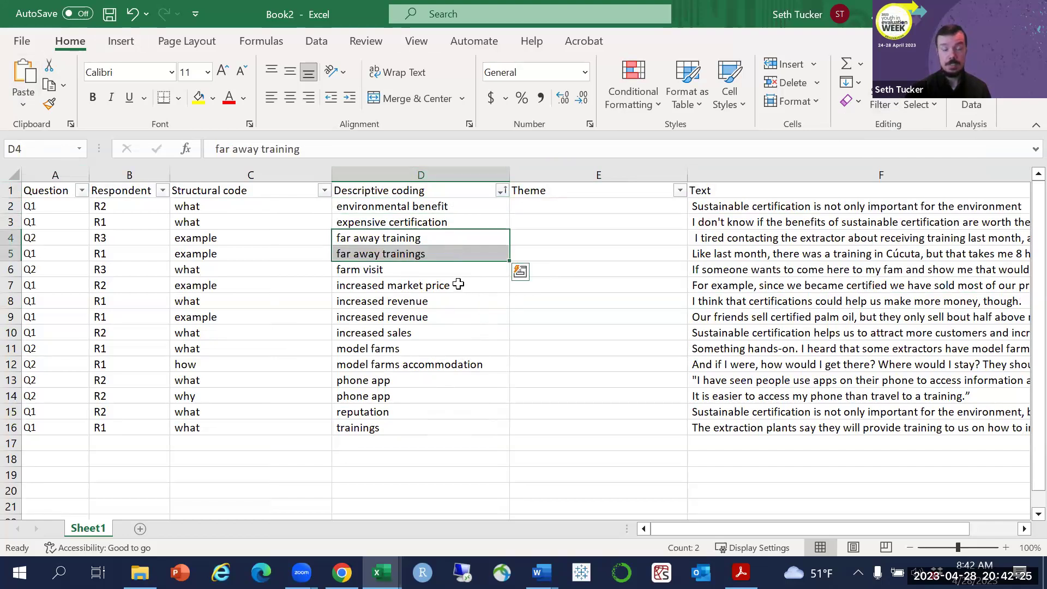
pyautogui.moveTo(459, 223); pyautogui.dragTo(426, 251)
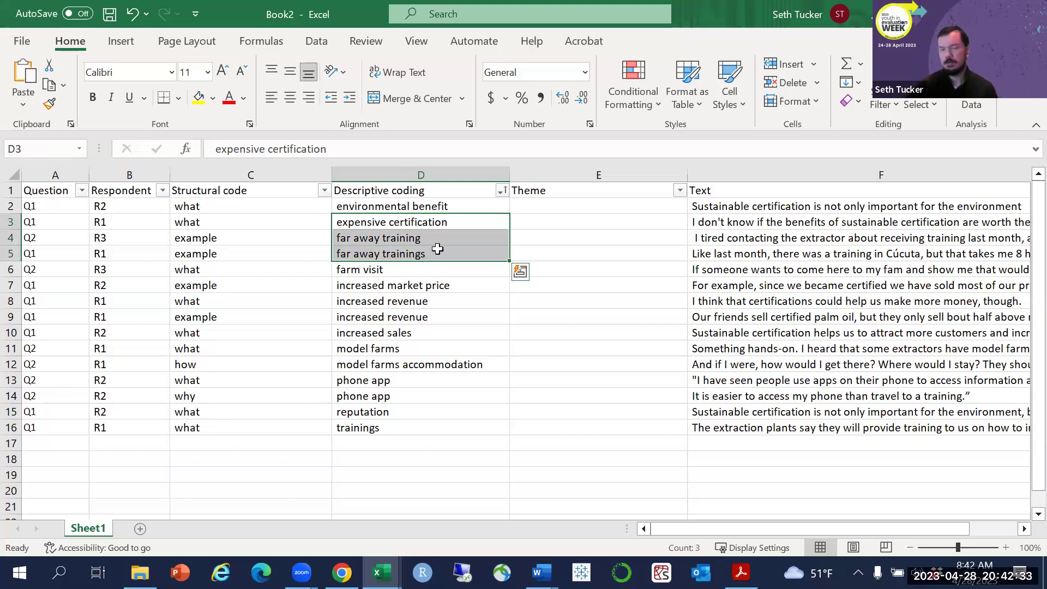
pyautogui.click(534, 221)
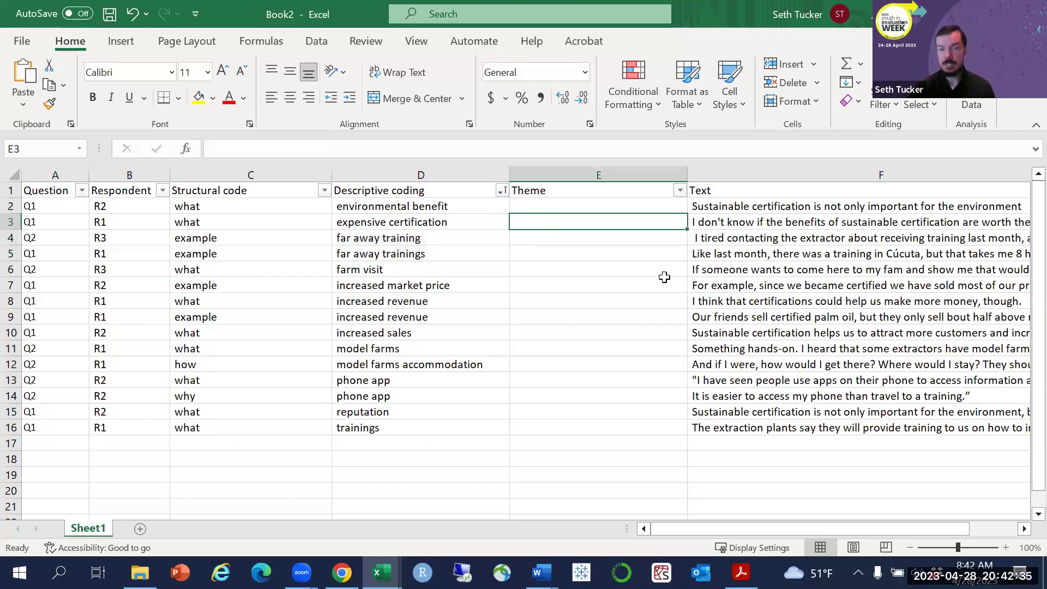
pyautogui.write('Barriers')
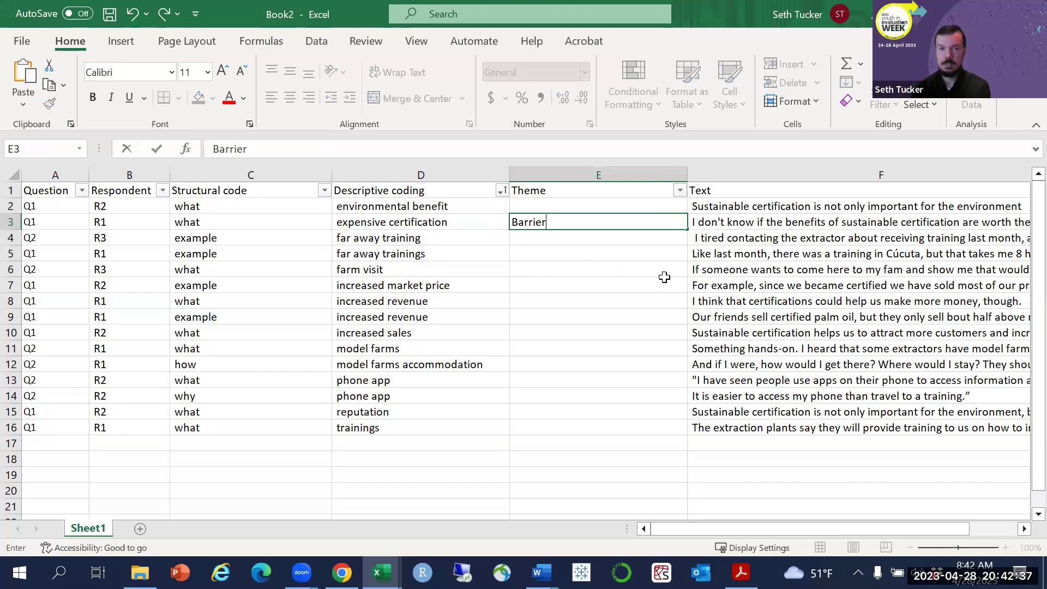
pyautogui.click(697, 253)
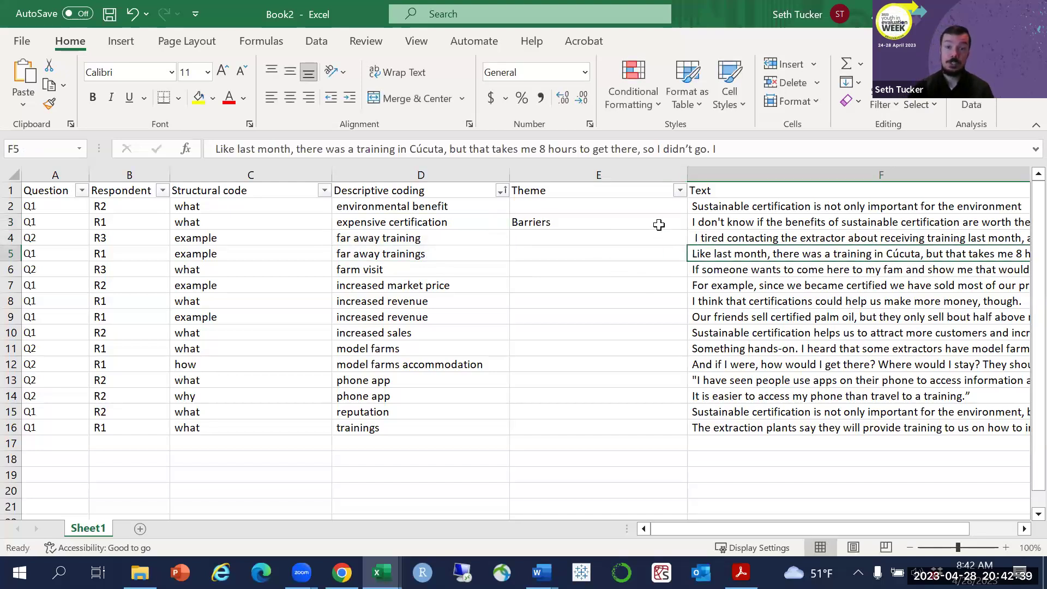
pyautogui.click(677, 226)
pyautogui.moveTo(686, 229); pyautogui.dragTo(682, 261)
# Enter the theme "Benfits" for the increased market price, revenue and sales rows in E7 through E10, and narrow the Theme column.
pyautogui.moveTo(447, 284); pyautogui.dragTo(448, 329)
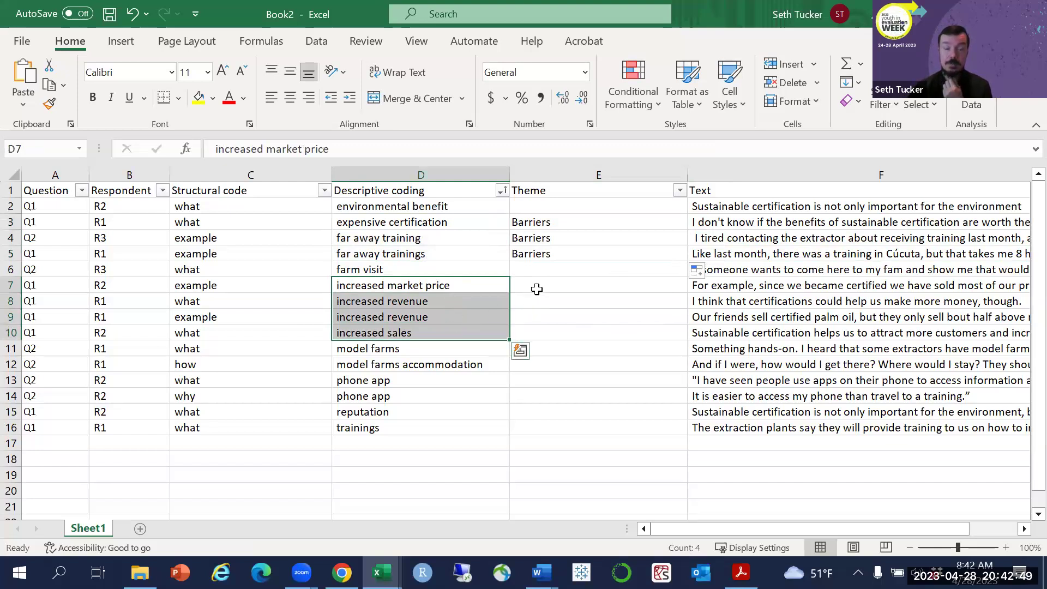
pyautogui.click(537, 288)
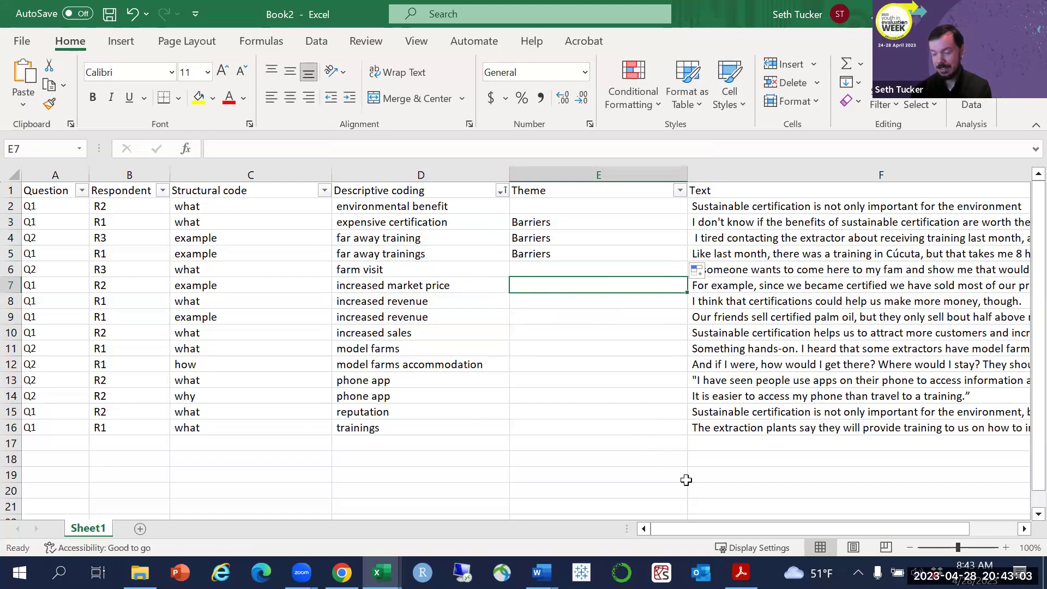
pyautogui.write('Benft')
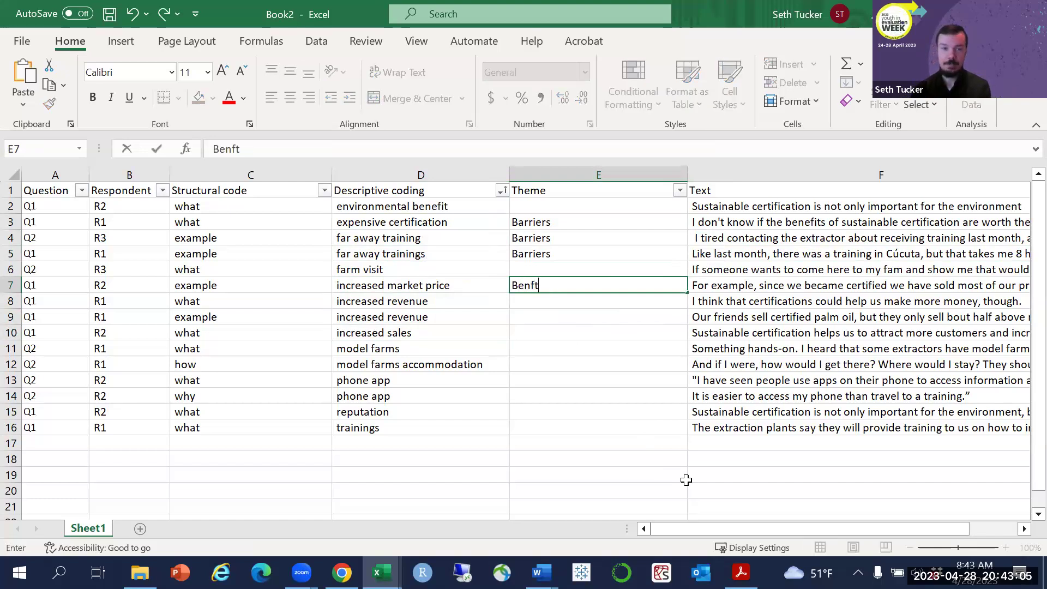
pyautogui.click(708, 306)
pyautogui.click(684, 288)
pyautogui.moveTo(688, 293); pyautogui.dragTo(670, 333)
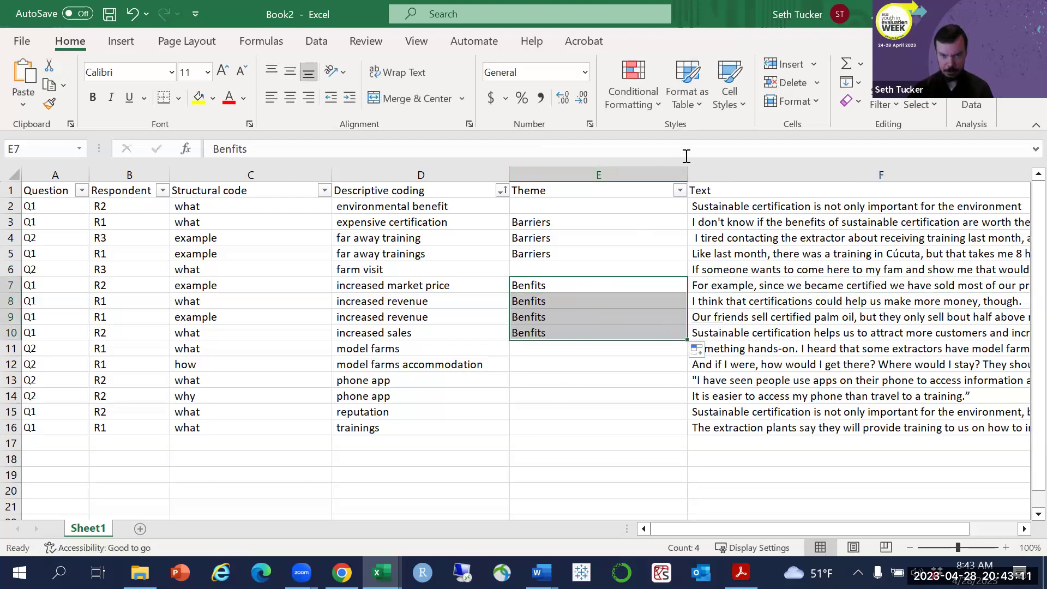
pyautogui.moveTo(687, 174); pyautogui.dragTo(633, 175)
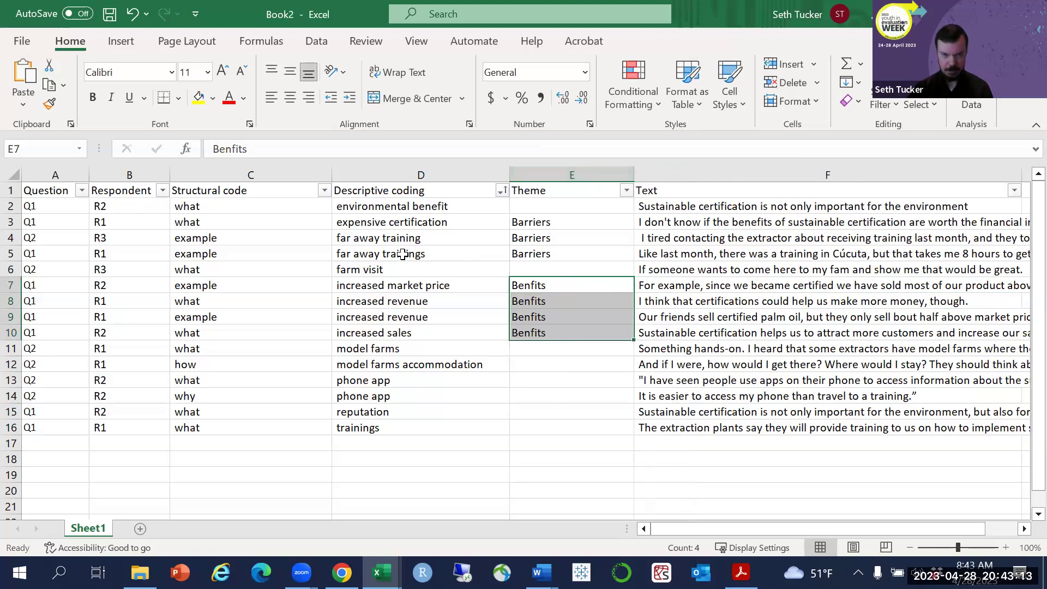
pyautogui.click(524, 333)
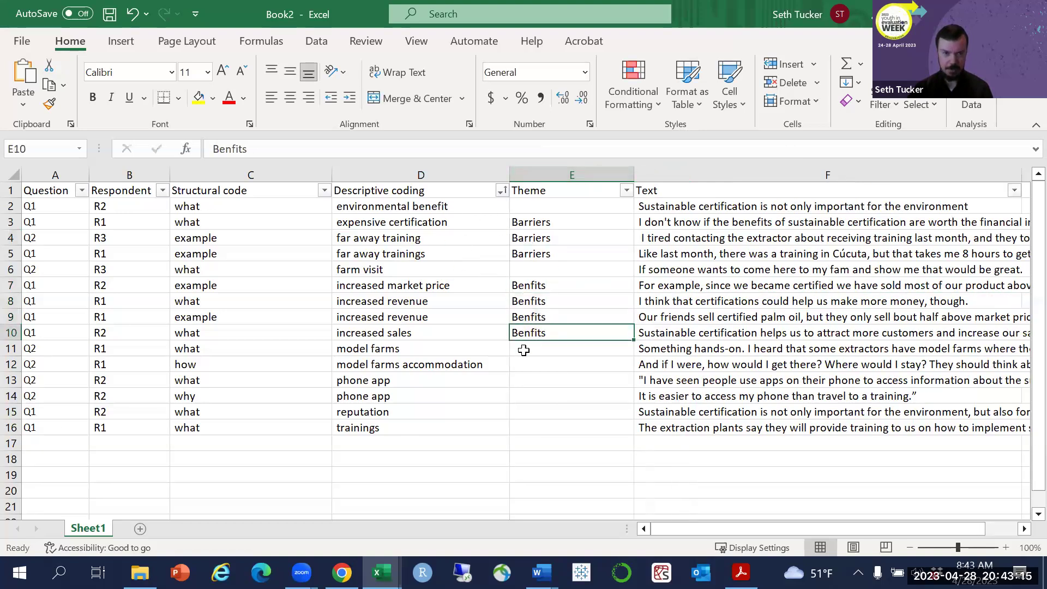
pyautogui.click(433, 393)
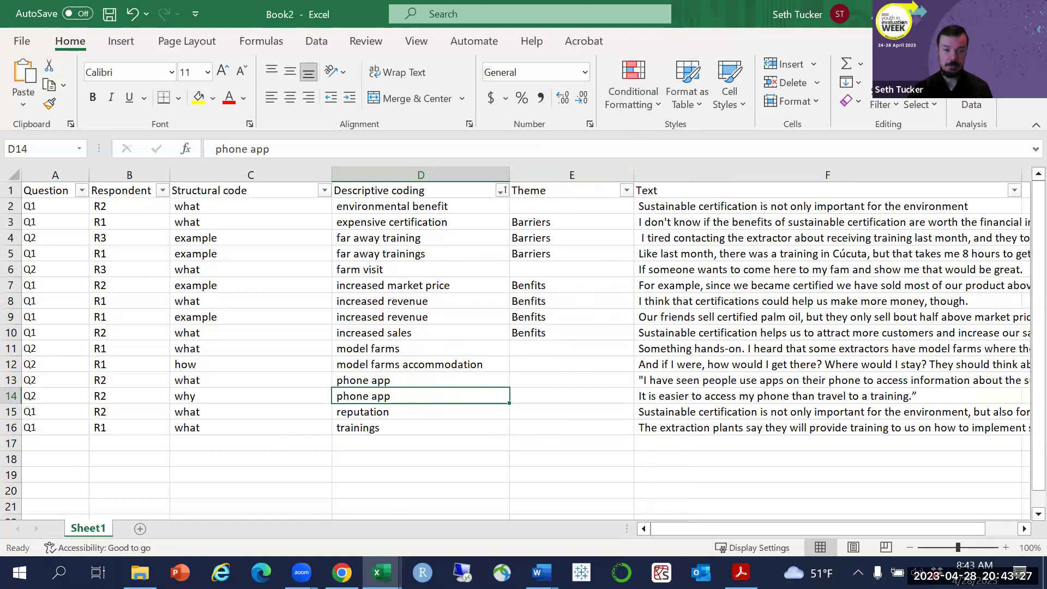
# Switch to the Word guide on qualitative analysis and coding, and review section 6 on pasting and organizing the comments into Excel.
pyautogui.press('super+Down')
pyautogui.press('super+Up')
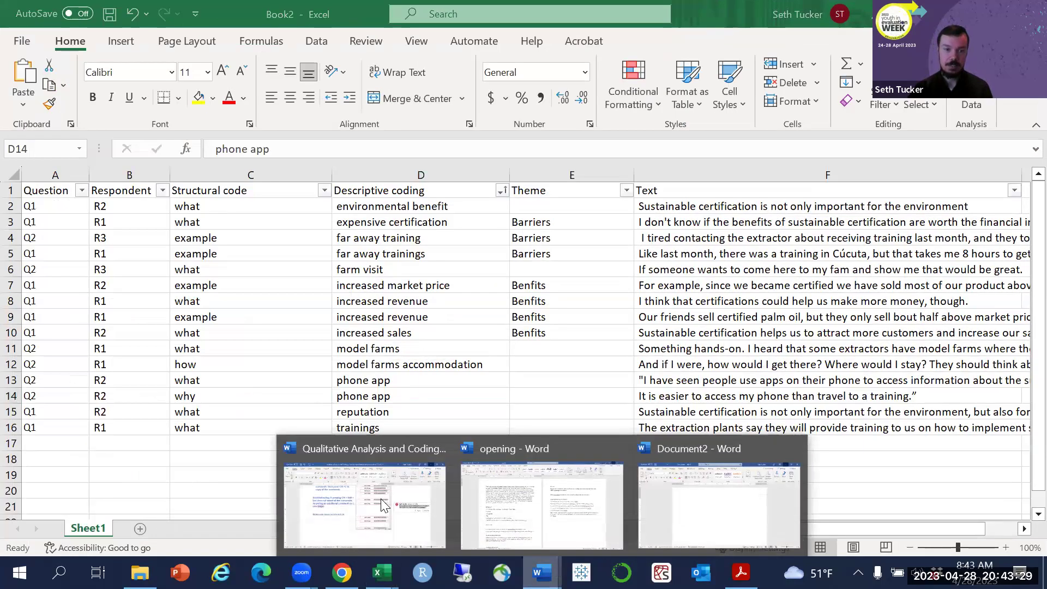
pyautogui.hotkey('alt', 'Tab')
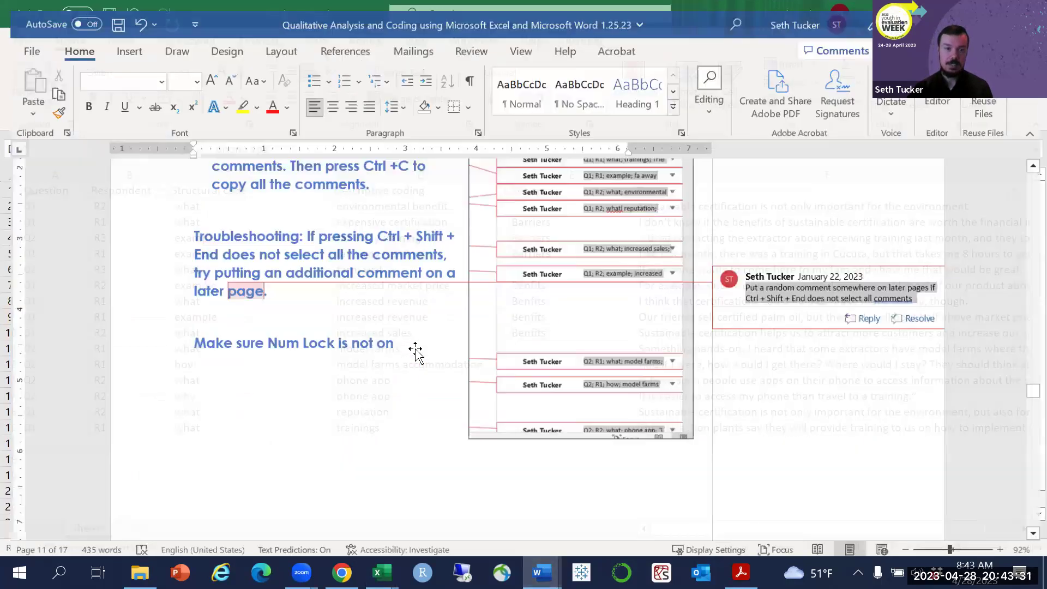
pyautogui.scroll(-10, 414, 351)
pyautogui.scroll(-3, 290, 157)
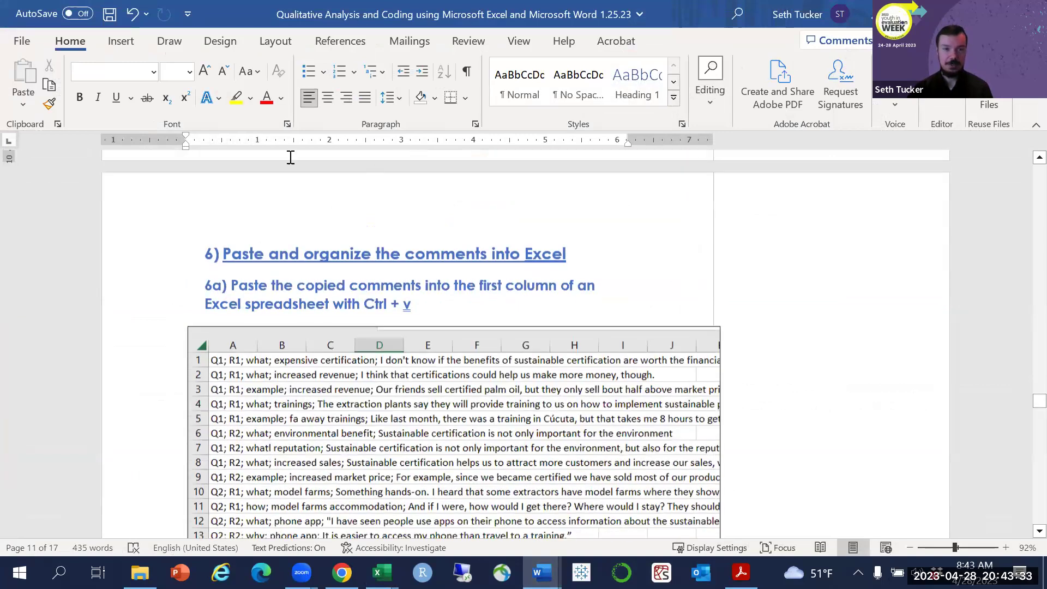
pyautogui.scroll(-1, 253, 196)
pyautogui.scroll(-1, 269, 185)
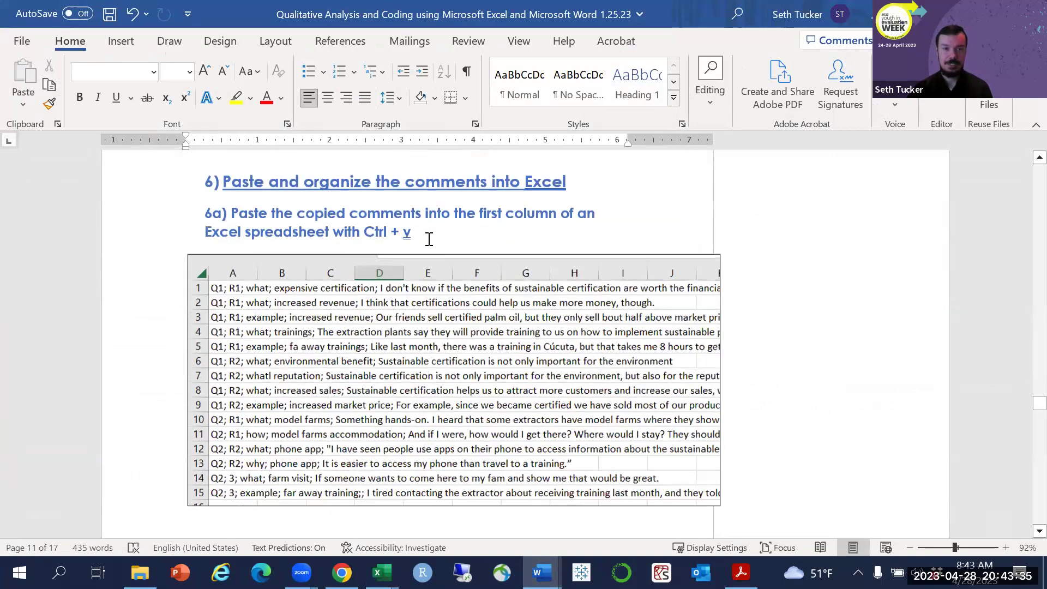
pyautogui.scroll(-8, 436, 308)
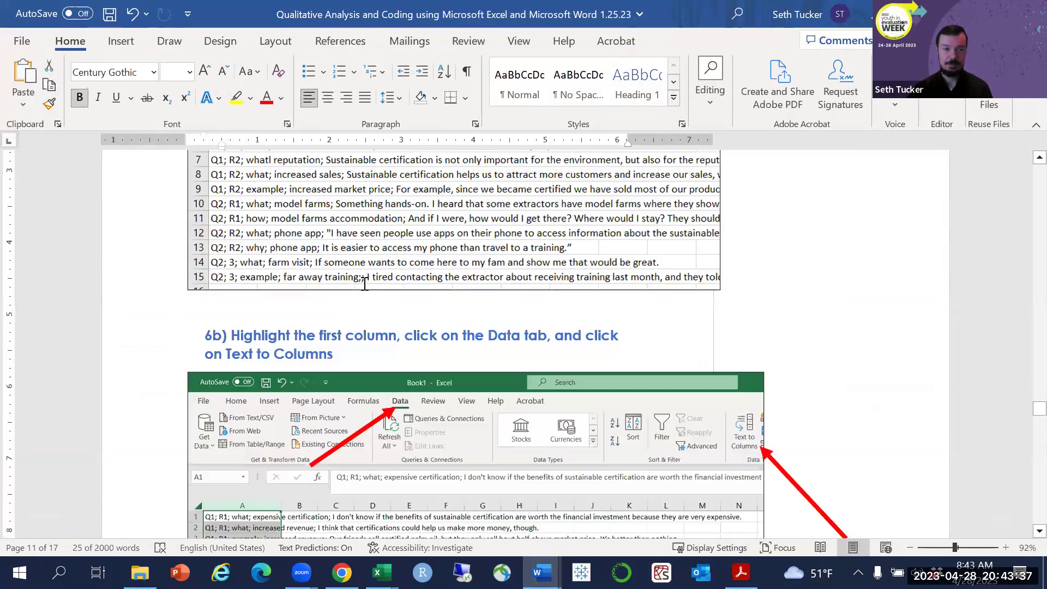
pyautogui.scroll(-20, 358, 288)
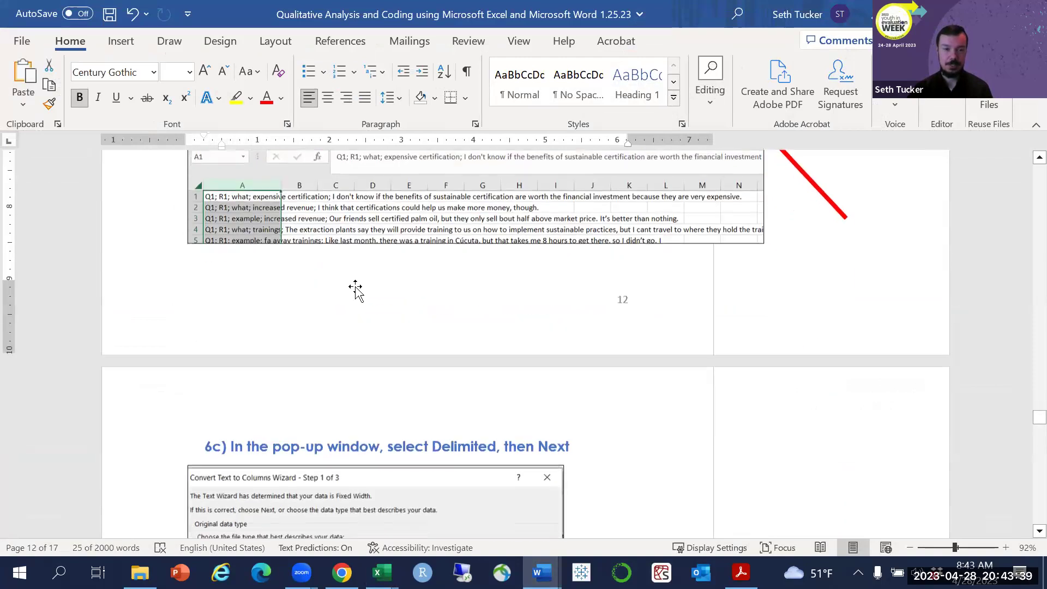
pyautogui.scroll(-20, 362, 291)
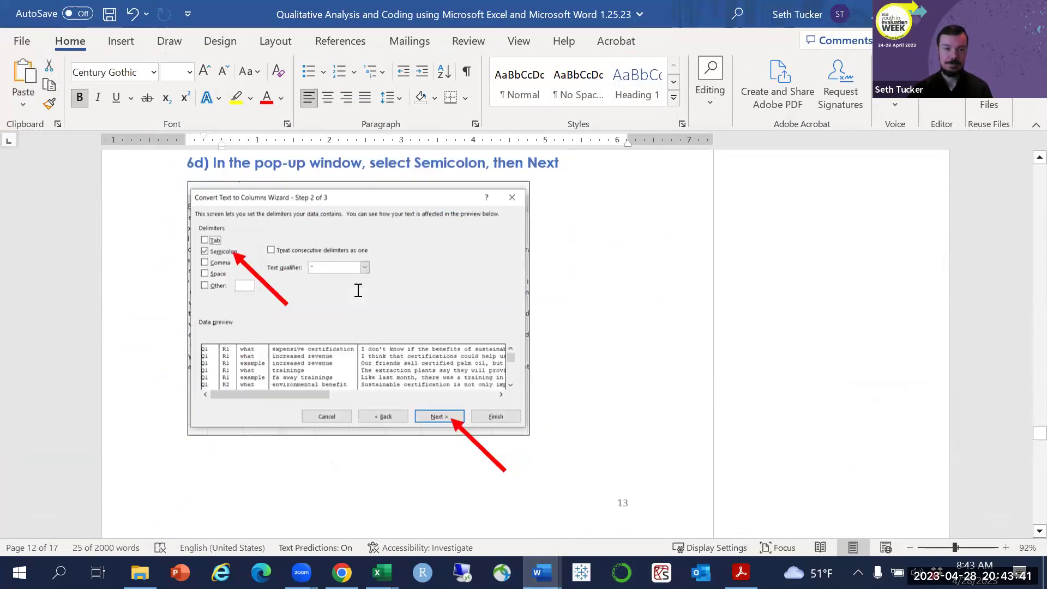
pyautogui.scroll(-19, 358, 291)
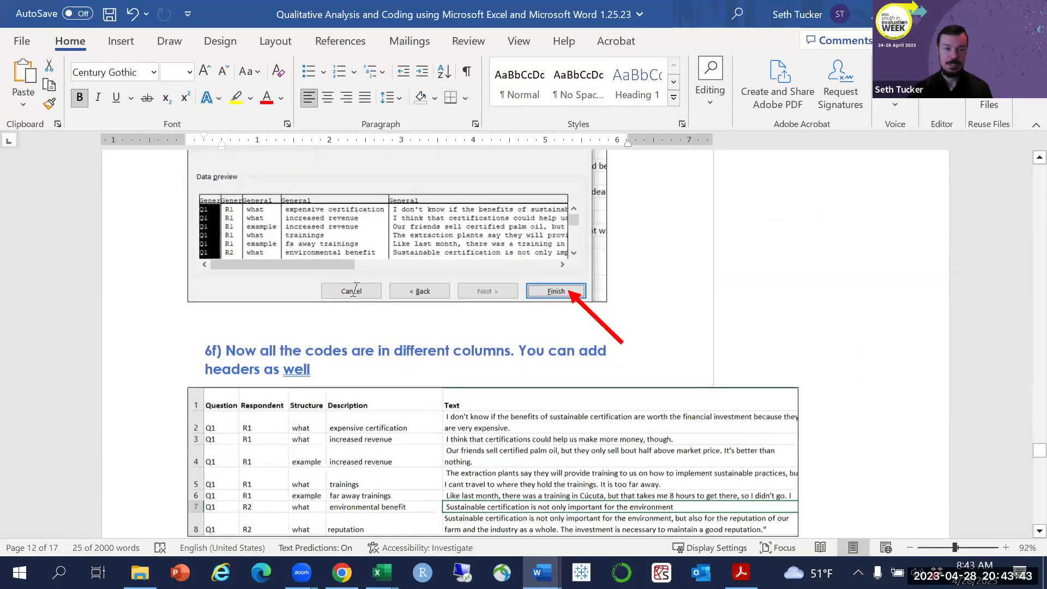
pyautogui.scroll(-1, 276, 223)
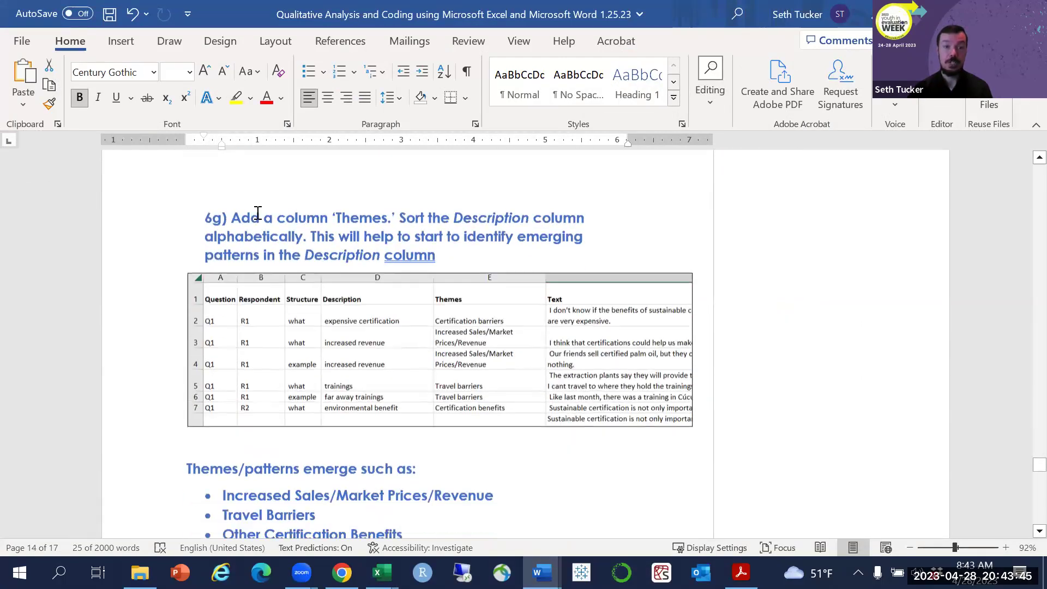
# Examine step 6g on adding a Themes column and sorting descriptions, including the list of example themes and patterns.
pyautogui.moveTo(436, 237)
pyautogui.mouseDown()
pyautogui.moveTo(369, 252)
pyautogui.moveTo(432, 250)
pyautogui.mouseUp()
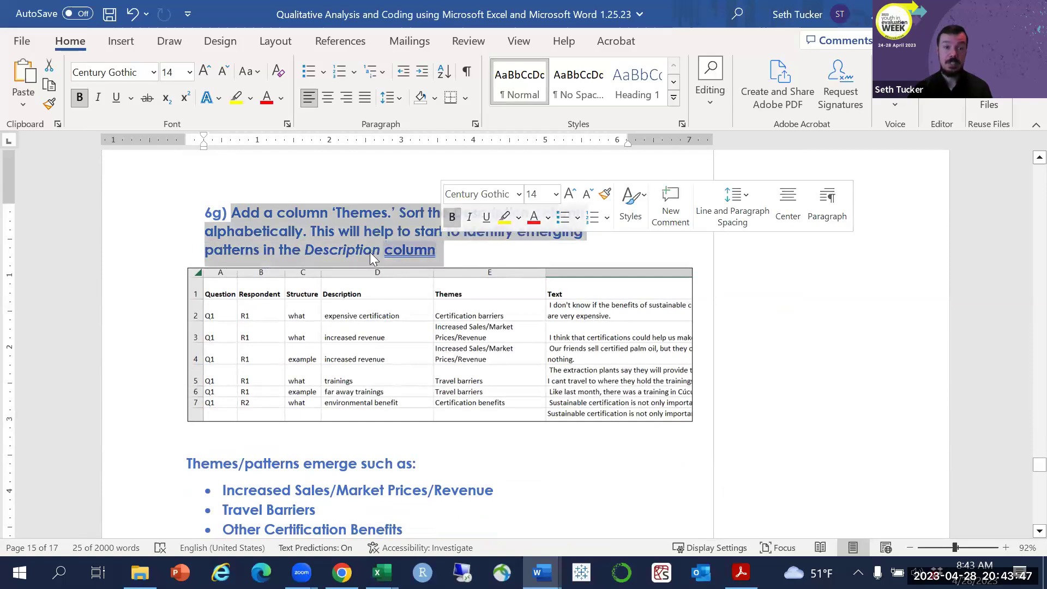
pyautogui.click(434, 250)
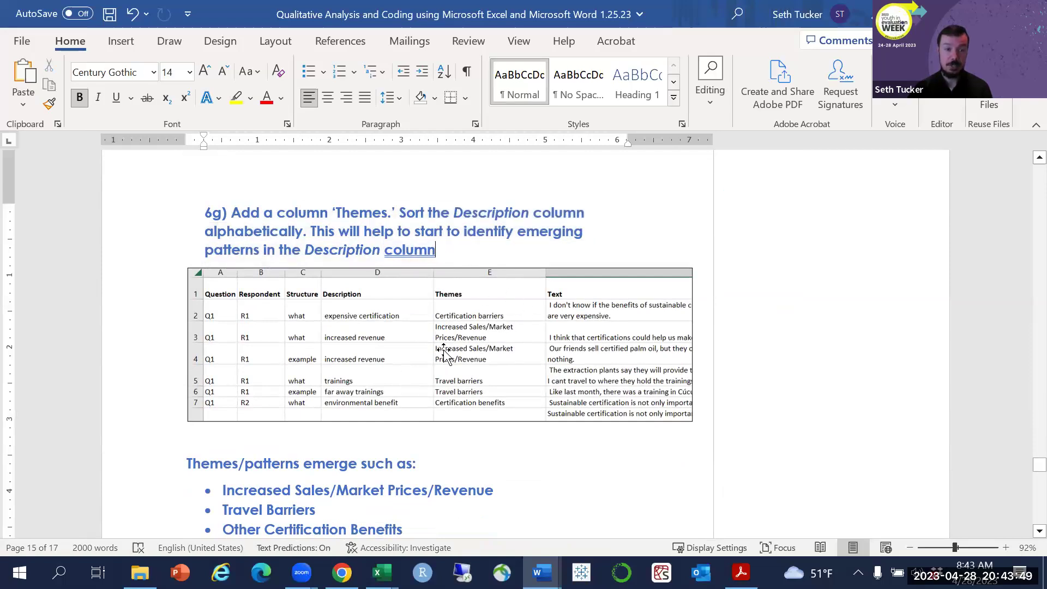
pyautogui.scroll(-3, 441, 355)
pyautogui.moveTo(436, 424); pyautogui.dragTo(247, 386)
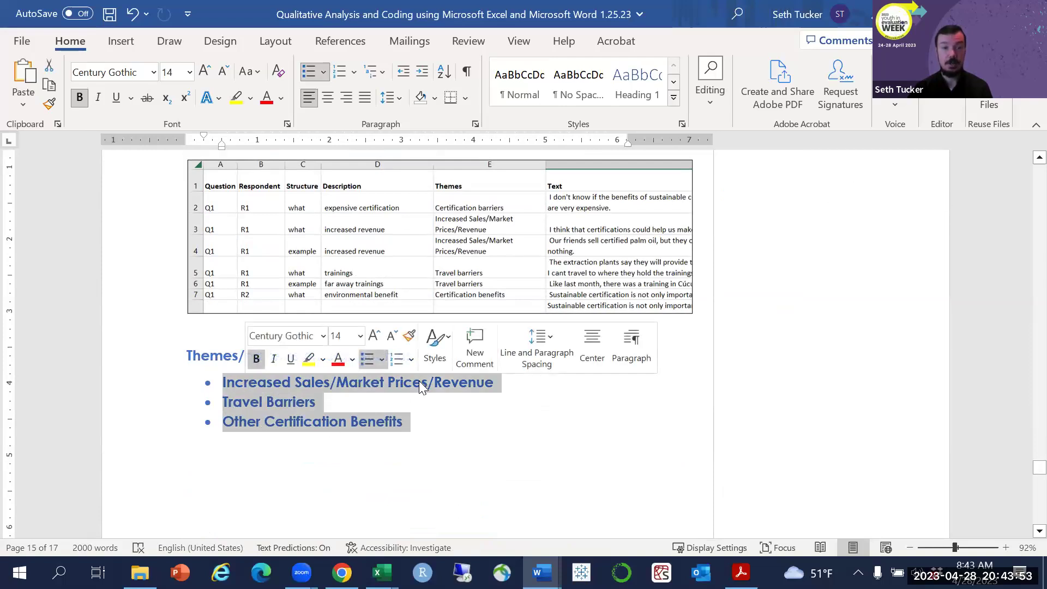
pyautogui.click(288, 421)
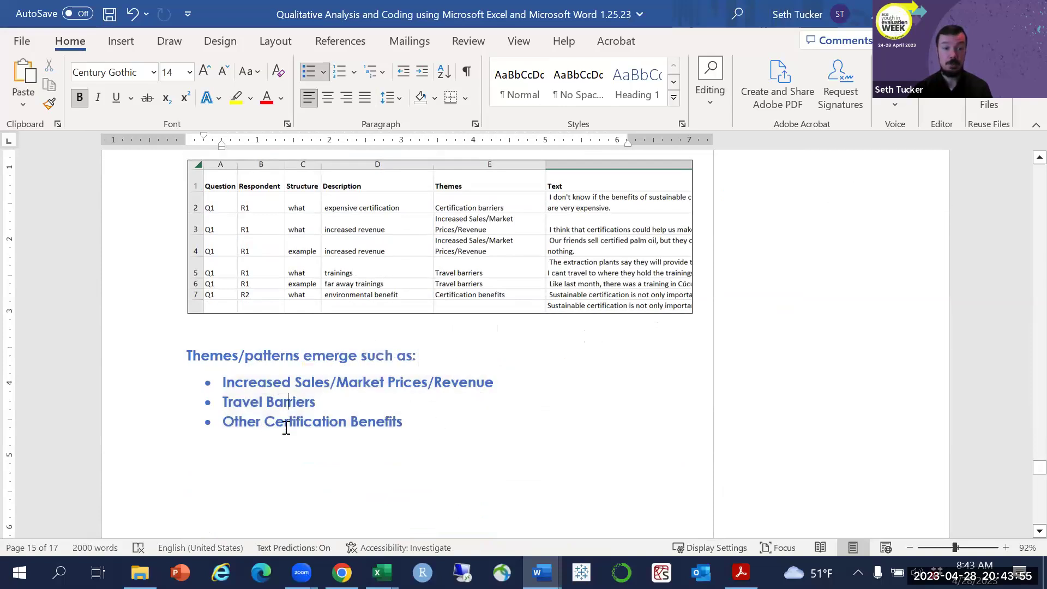
pyautogui.moveTo(411, 426); pyautogui.dragTo(173, 360)
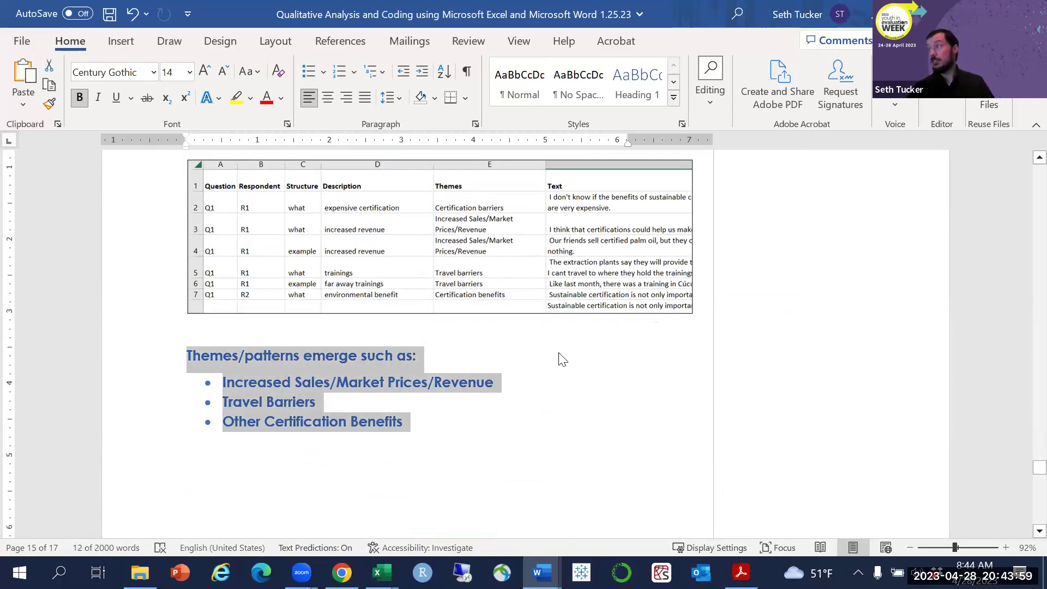
pyautogui.click(487, 357)
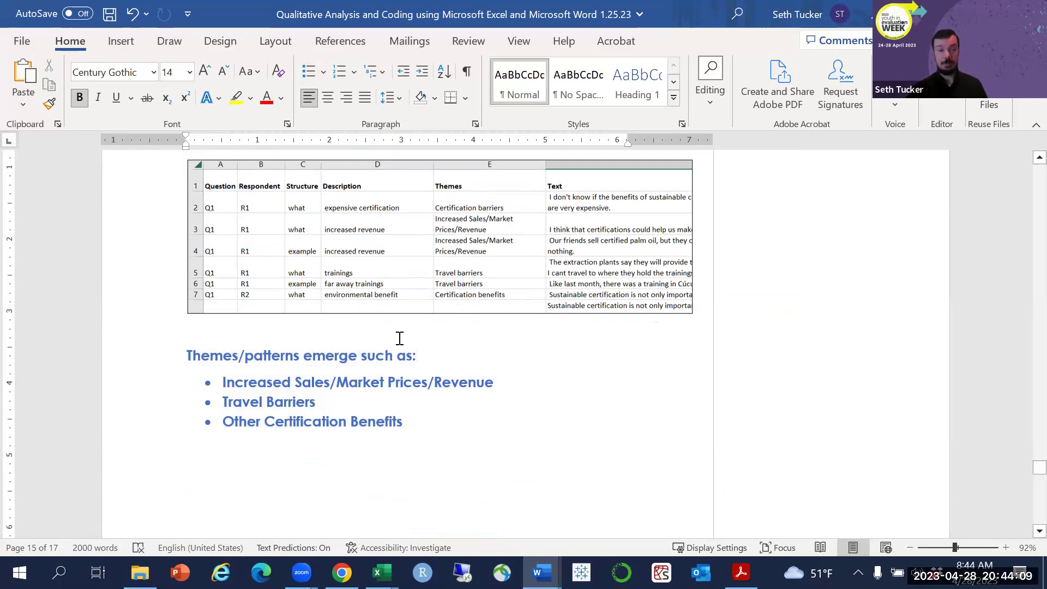
# Read section 7 on identifying emerging narratives, including the example summary of the small scale farmers' opinions.
pyautogui.scroll(-6, 400, 338)
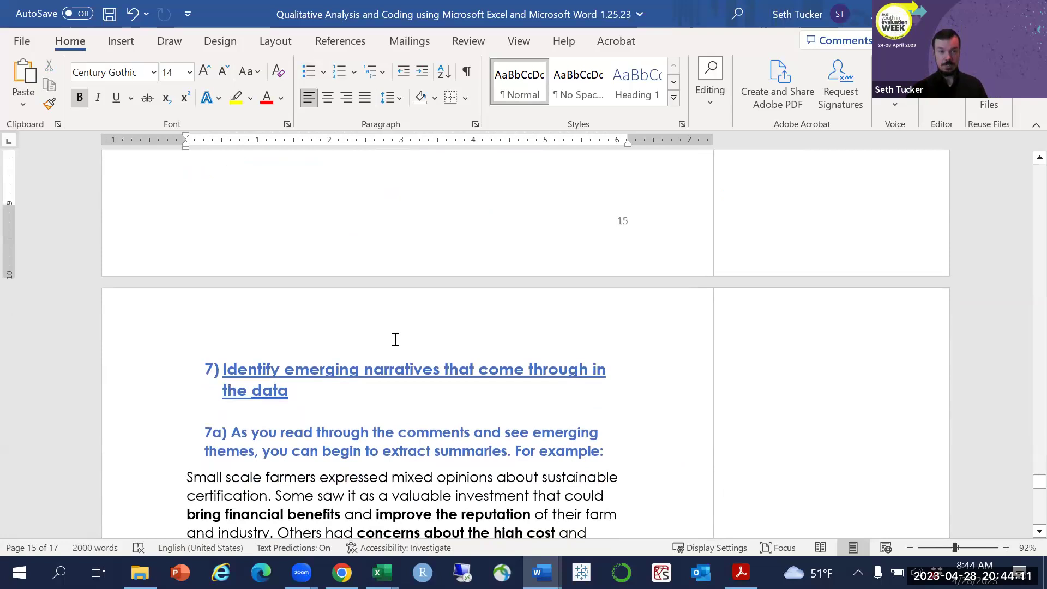
pyautogui.scroll(-3, 395, 339)
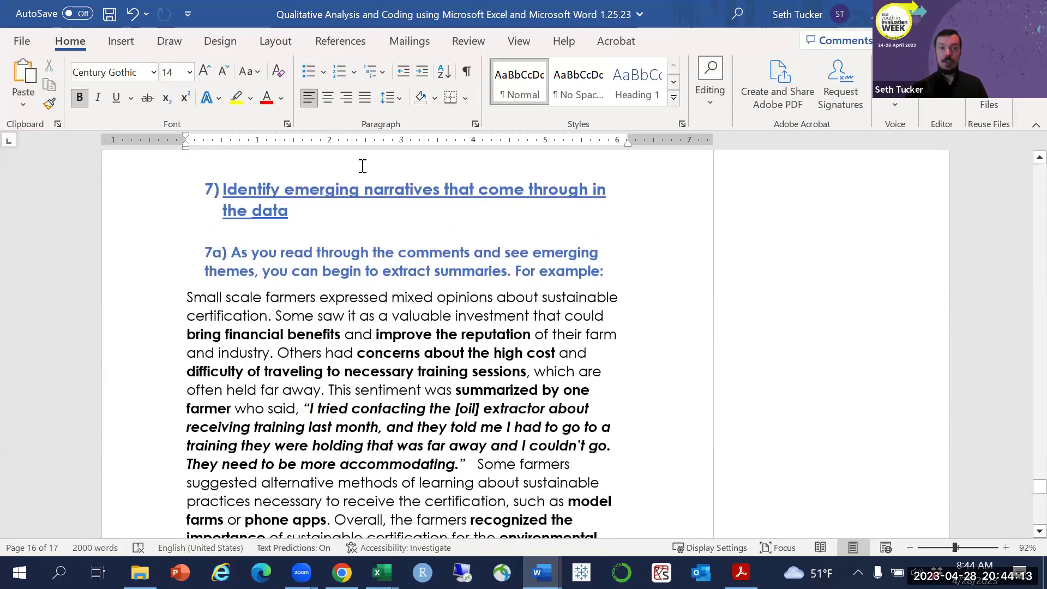
pyautogui.scroll(-1, 385, 179)
pyautogui.scroll(1, 338, 185)
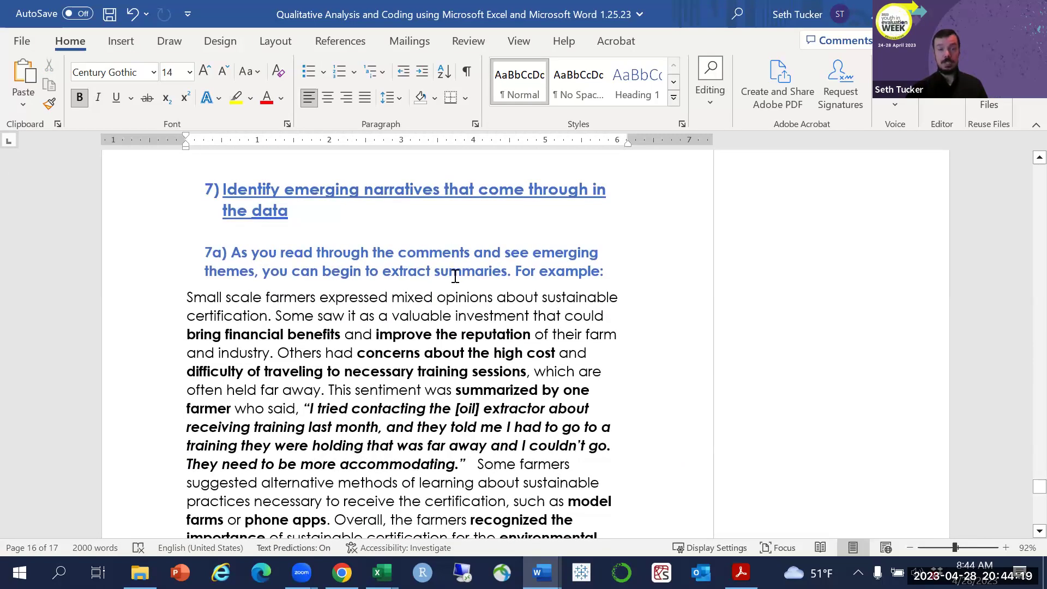
pyautogui.scroll(-3, 602, 266)
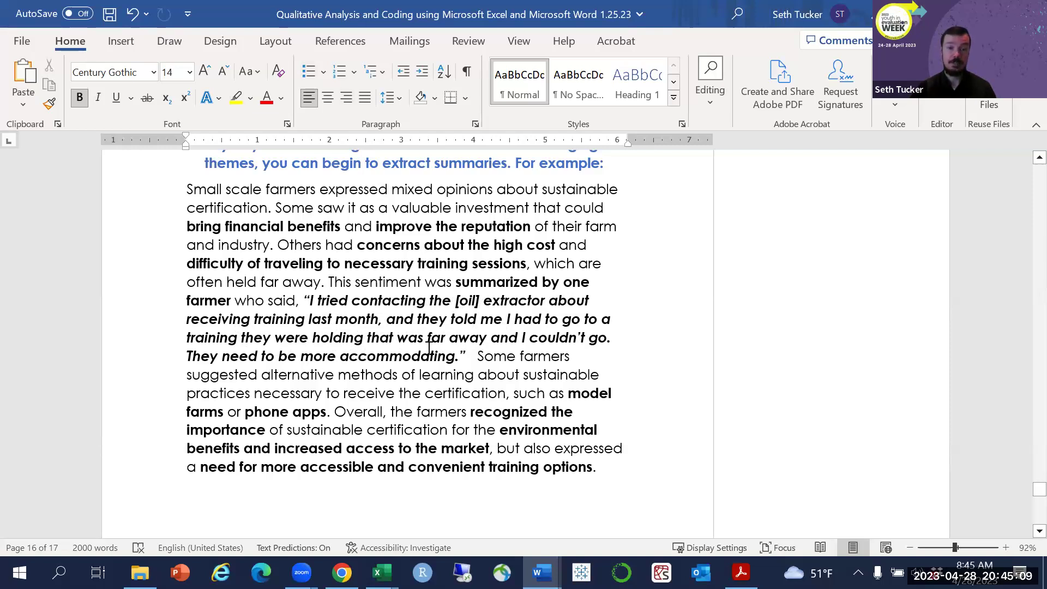
pyautogui.scroll(-1, 429, 346)
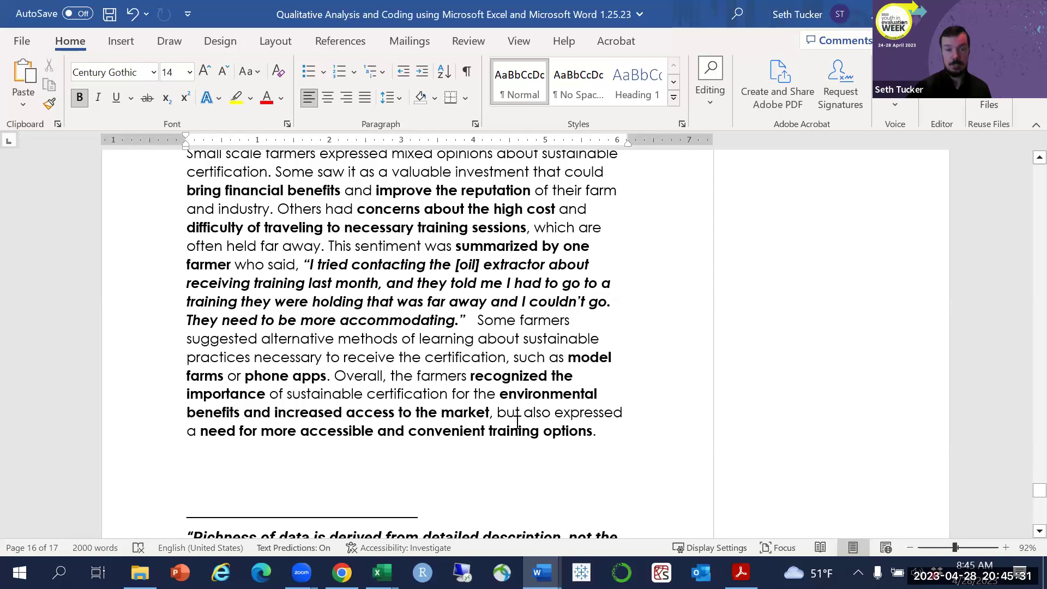
# Reread the example summary of the small scale farmers' opinions and continue to the closing quotation on page 16.
pyautogui.scroll(1, 398, 316)
pyautogui.moveTo(269, 283); pyautogui.dragTo(620, 484)
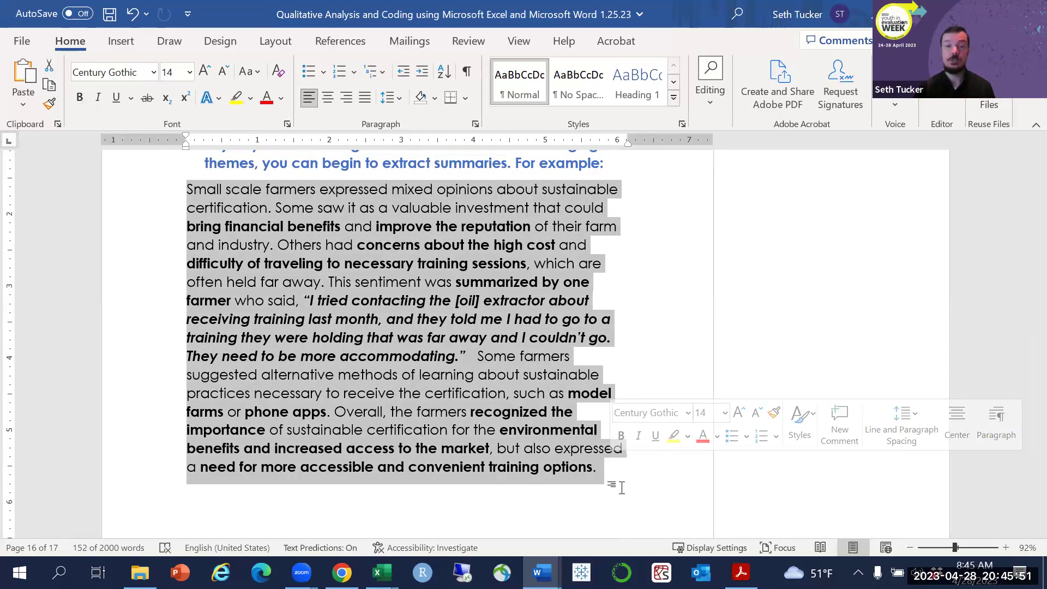
pyautogui.click(554, 447)
pyautogui.scroll(-3, 572, 427)
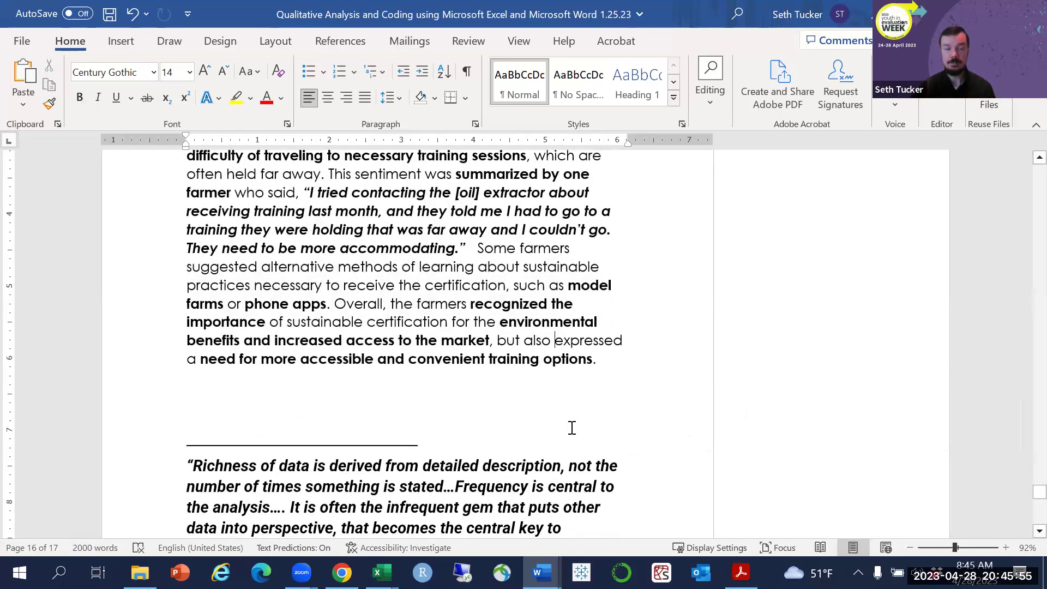
pyautogui.scroll(-5, 571, 427)
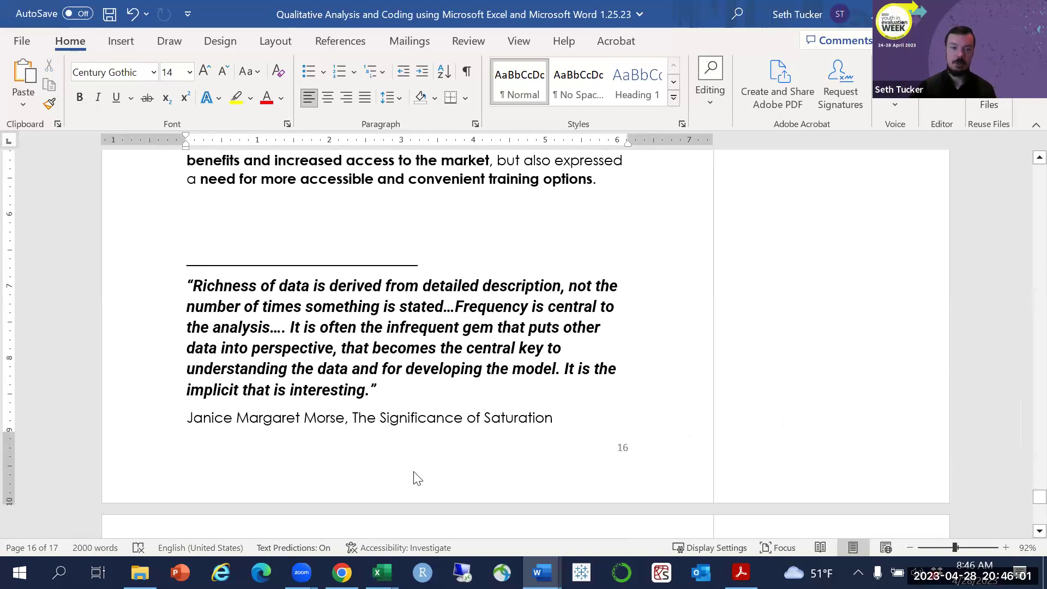
# Switch to the Excel workbook to check the coded excerpts and their themes, and return to the Word guide.
pyautogui.click(382, 573)
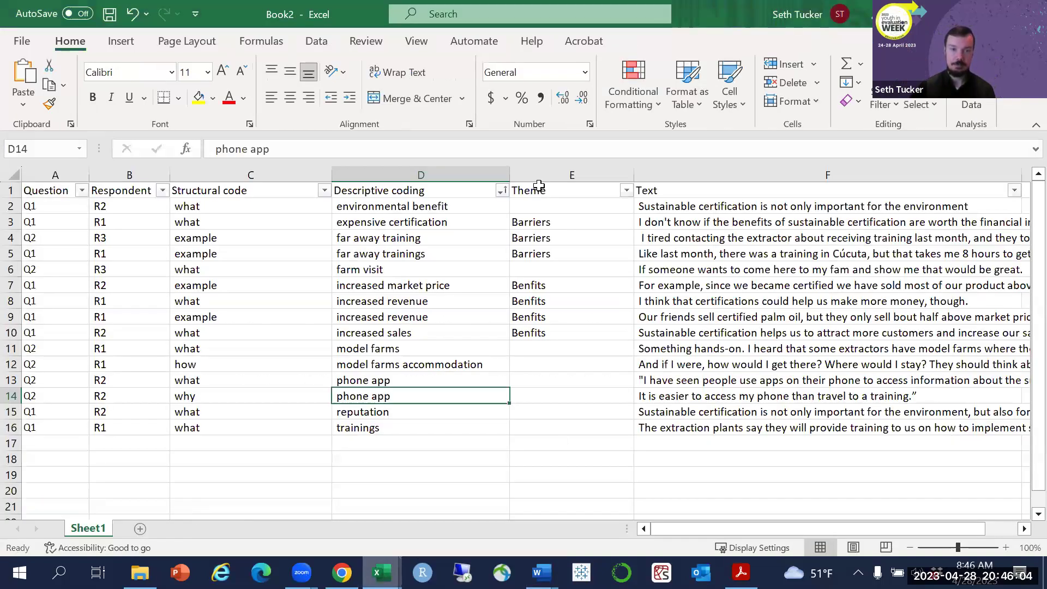
pyautogui.click(448, 530)
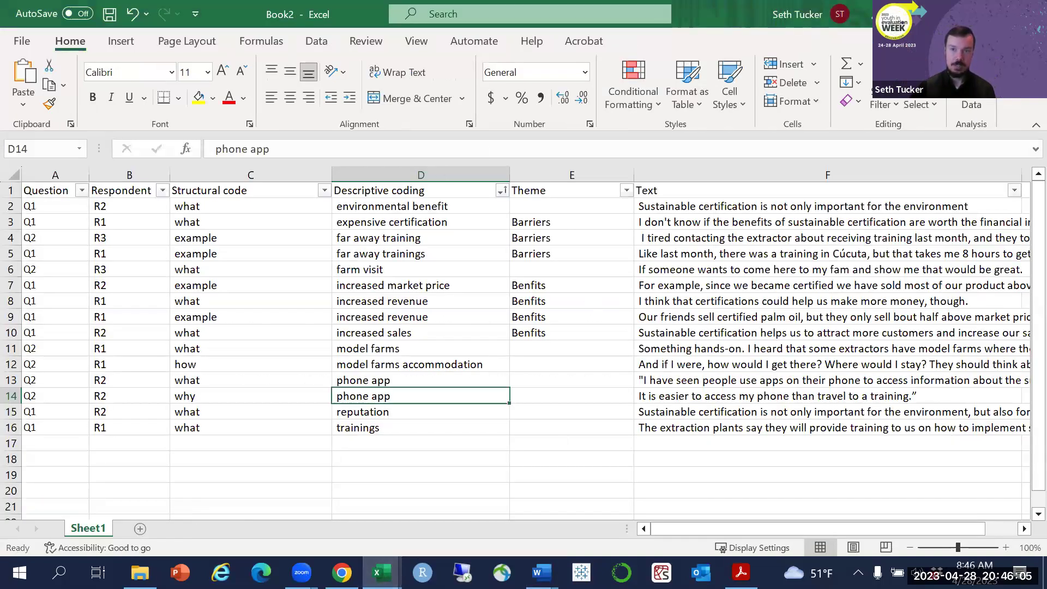
pyautogui.hotkey('alt', 'Tab')
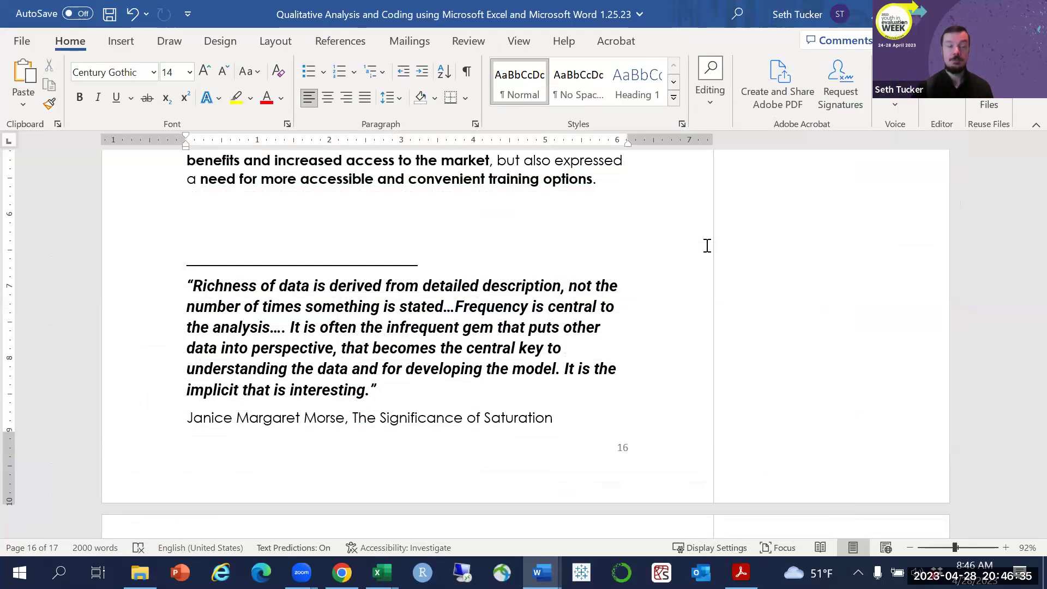
# Read the closing quotation about richness of data, singling out the words "detailed description".
pyautogui.scroll(2, 474, 327)
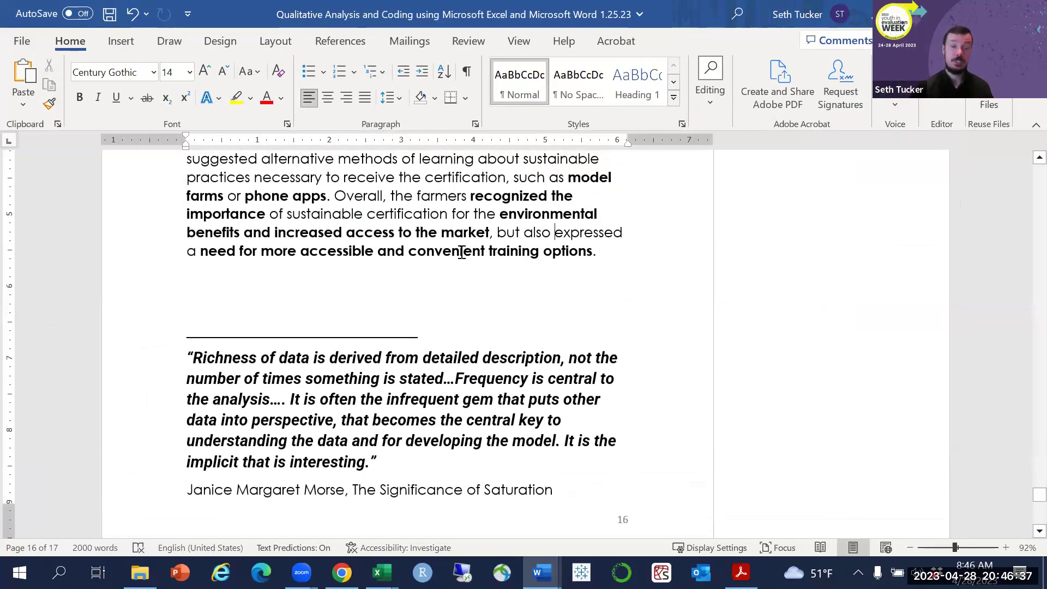
pyautogui.scroll(-3, 367, 259)
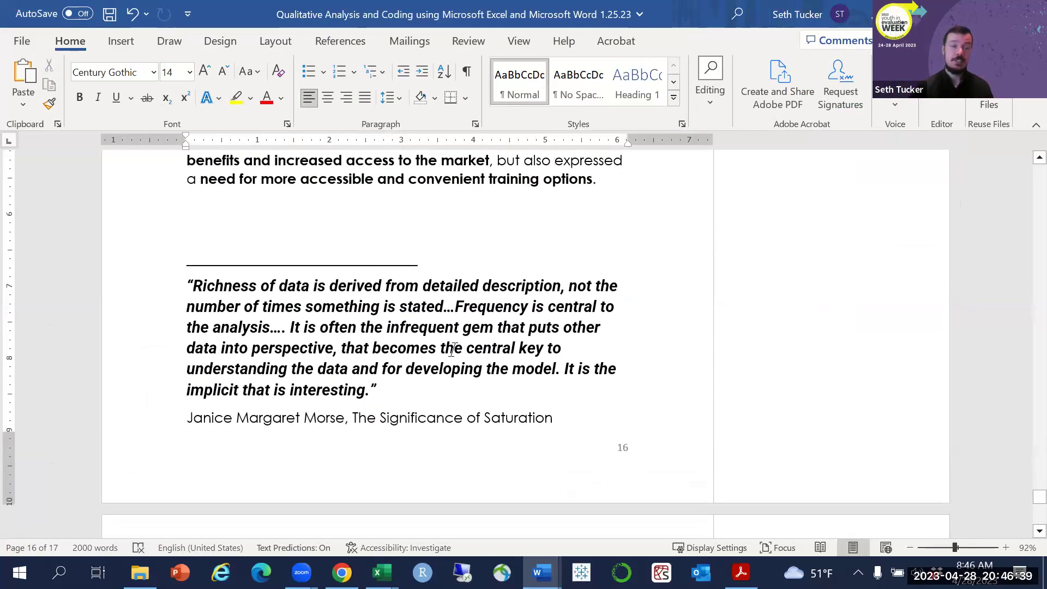
pyautogui.scroll(-1, 392, 353)
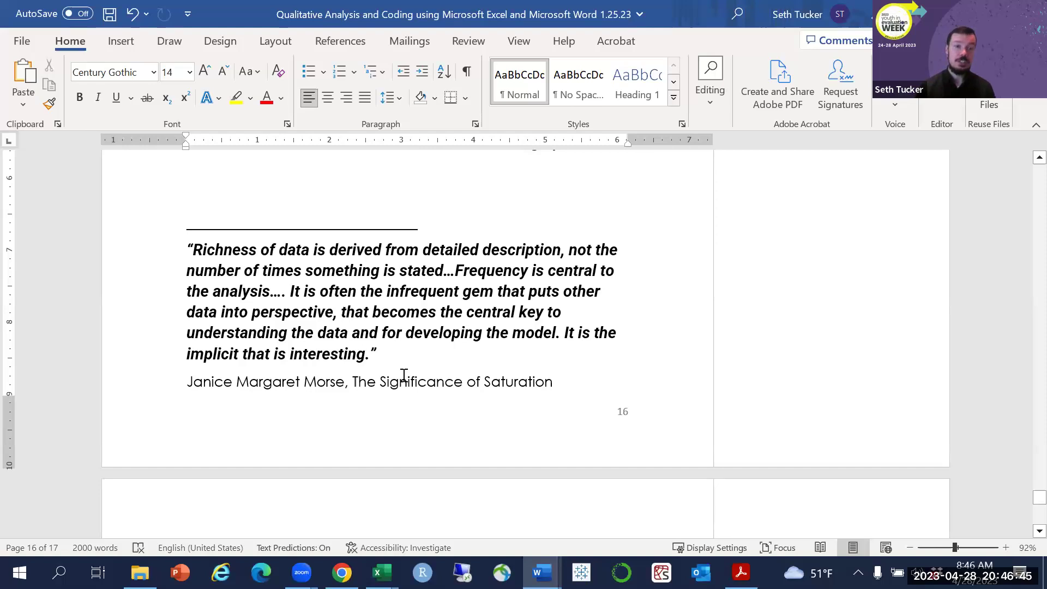
pyautogui.moveTo(436, 250); pyautogui.dragTo(562, 251)
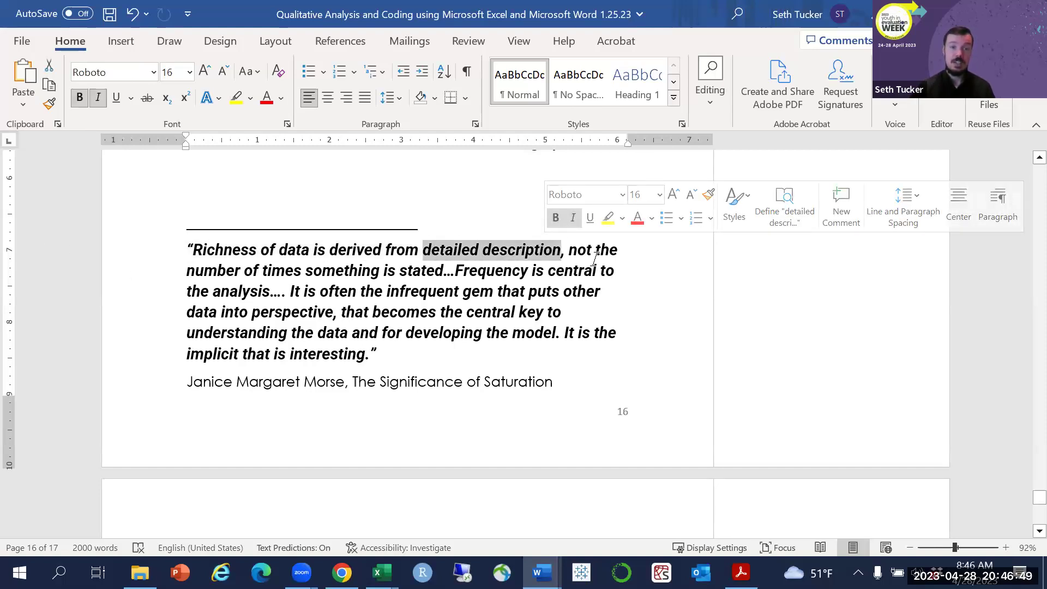
pyautogui.click(260, 271)
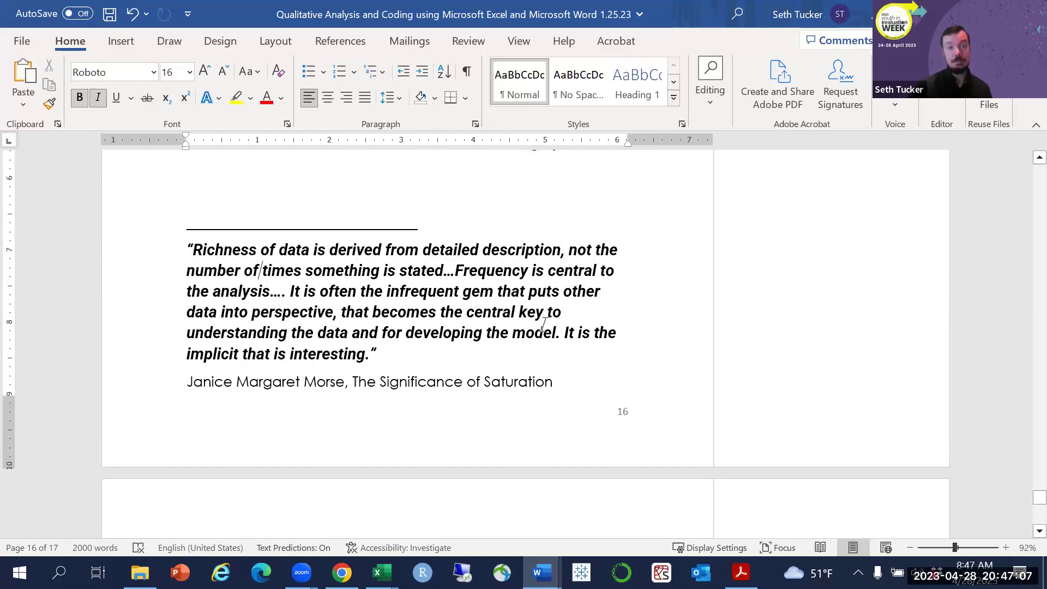
pyautogui.scroll(-1, 537, 316)
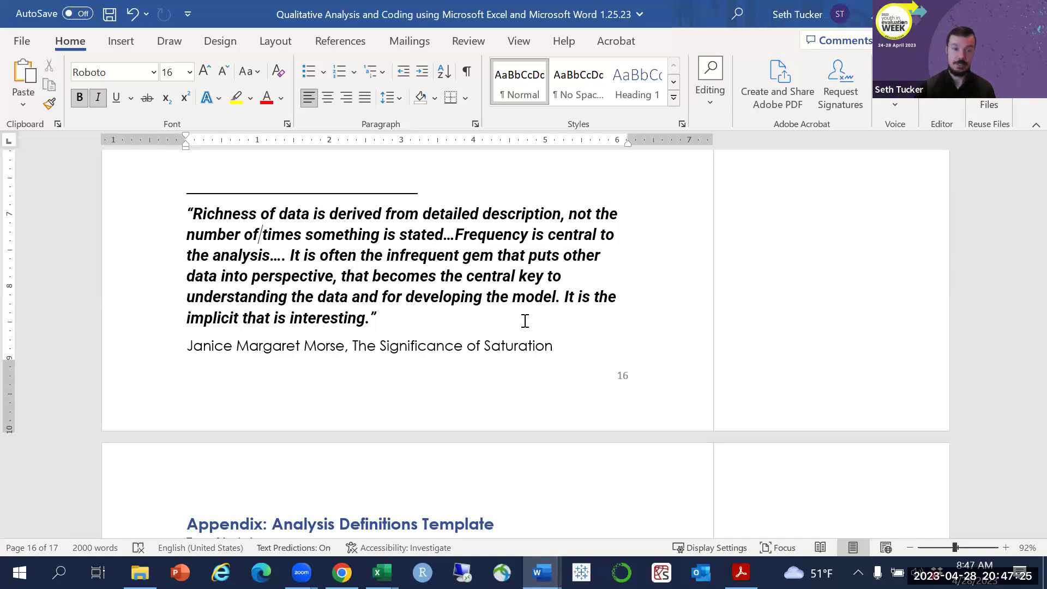
# Examine the Analysis Definitions Template appendix at a larger zoom, from the analysis types through the coding types and methods to the coding structure.
pyautogui.scroll(-5, 445, 262)
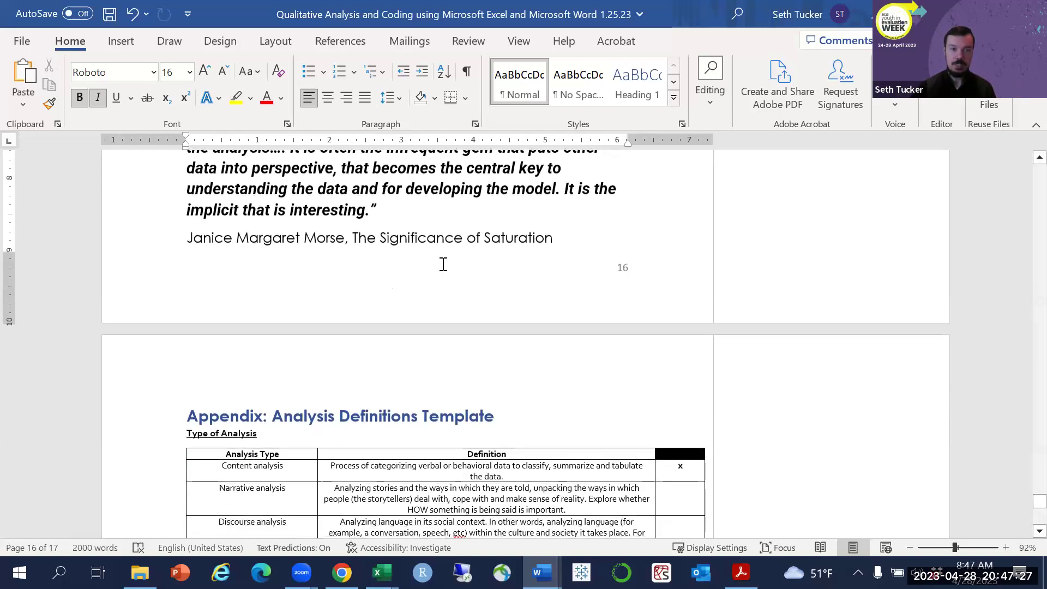
pyautogui.scroll(-3, 534, 304)
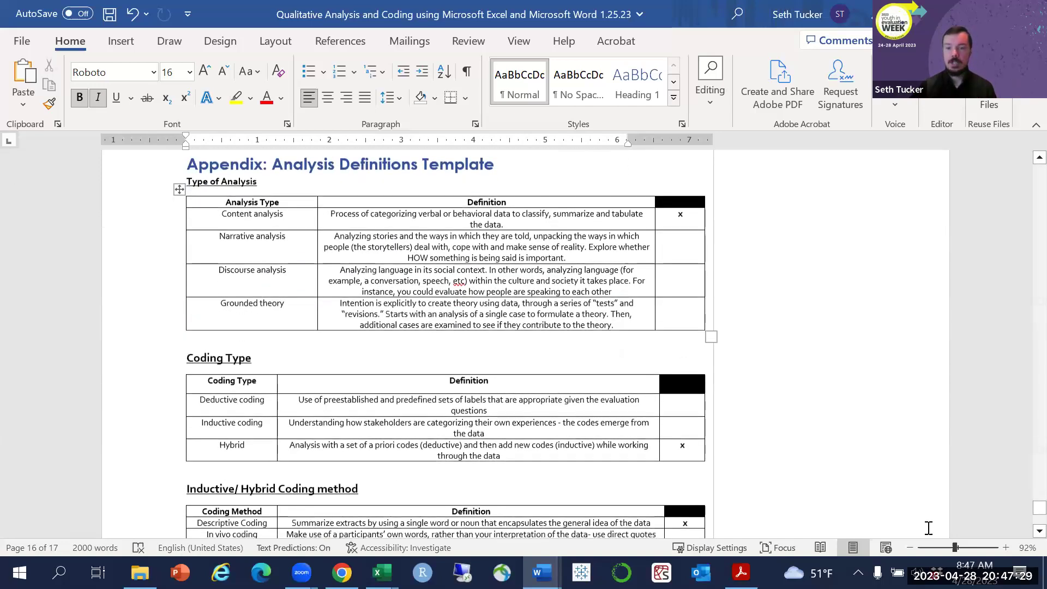
pyautogui.click(962, 542)
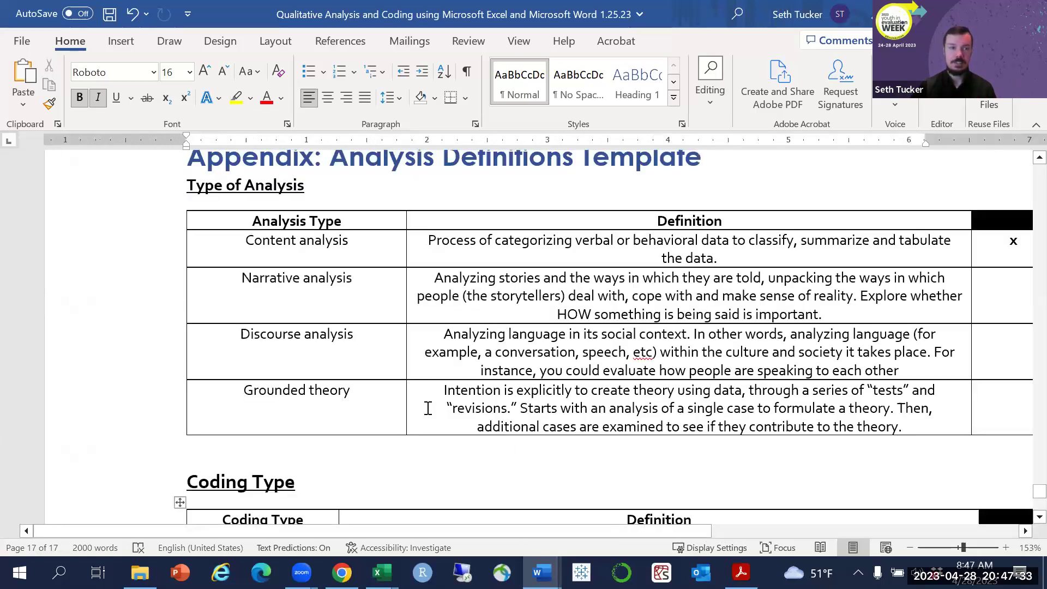
pyautogui.scroll(1, 191, 214)
pyautogui.moveTo(182, 216); pyautogui.dragTo(554, 217)
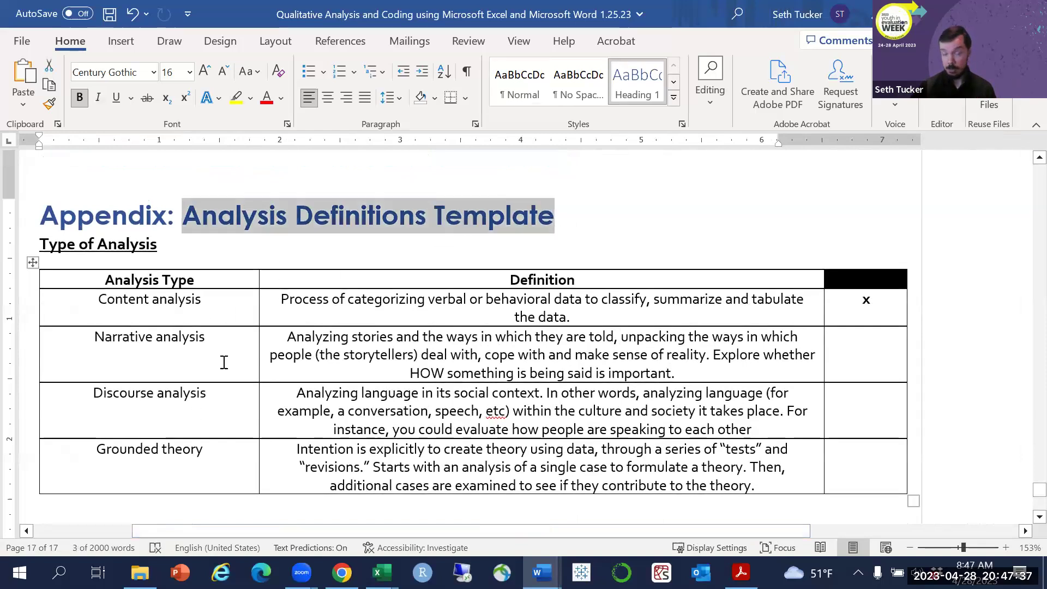
pyautogui.click(178, 304)
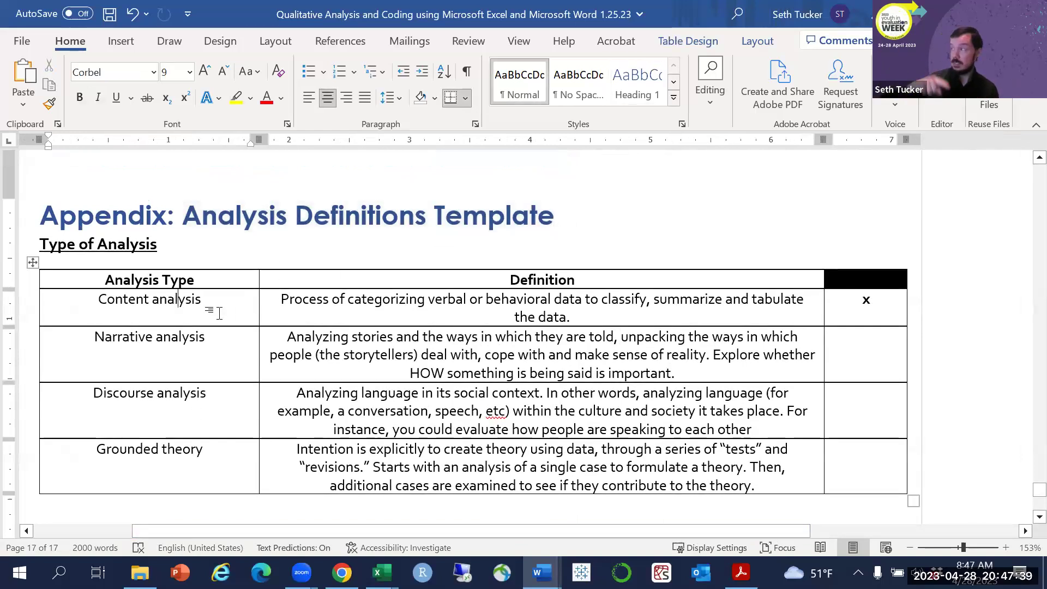
pyautogui.scroll(-3, 219, 313)
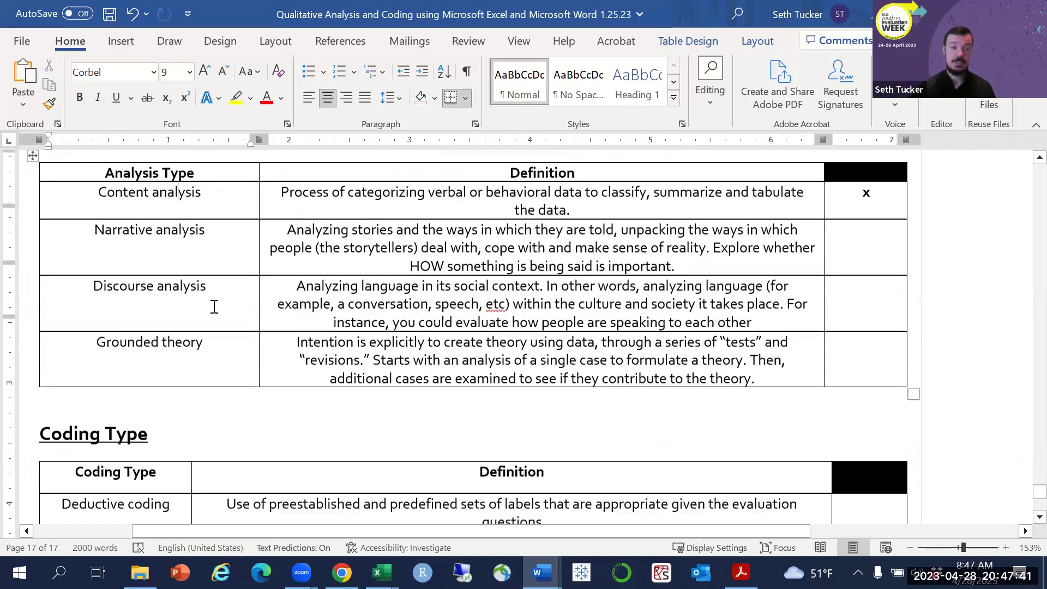
pyautogui.scroll(-5, 219, 315)
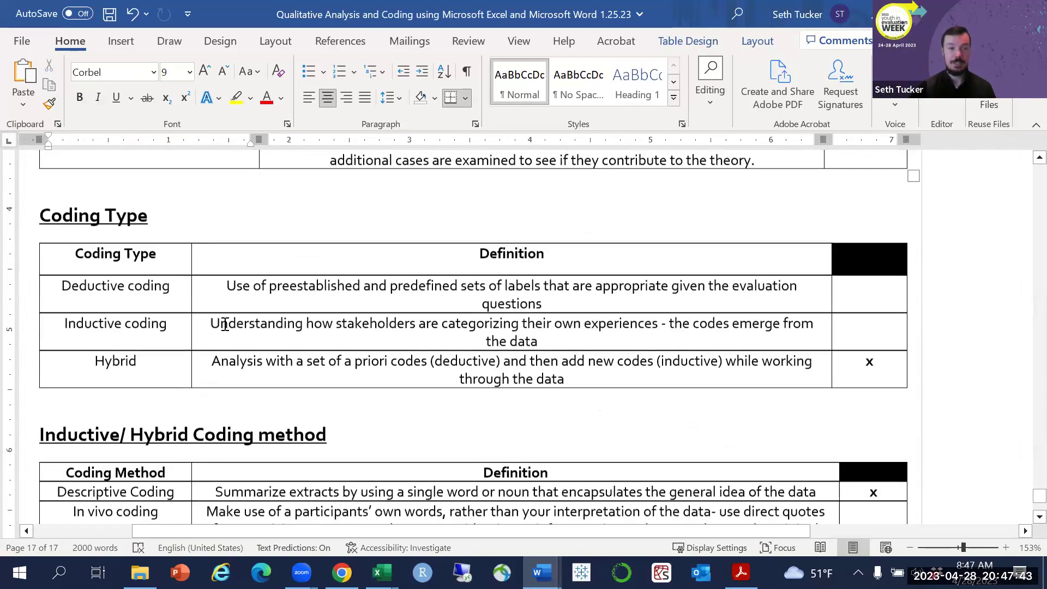
pyautogui.scroll(-3, 275, 367)
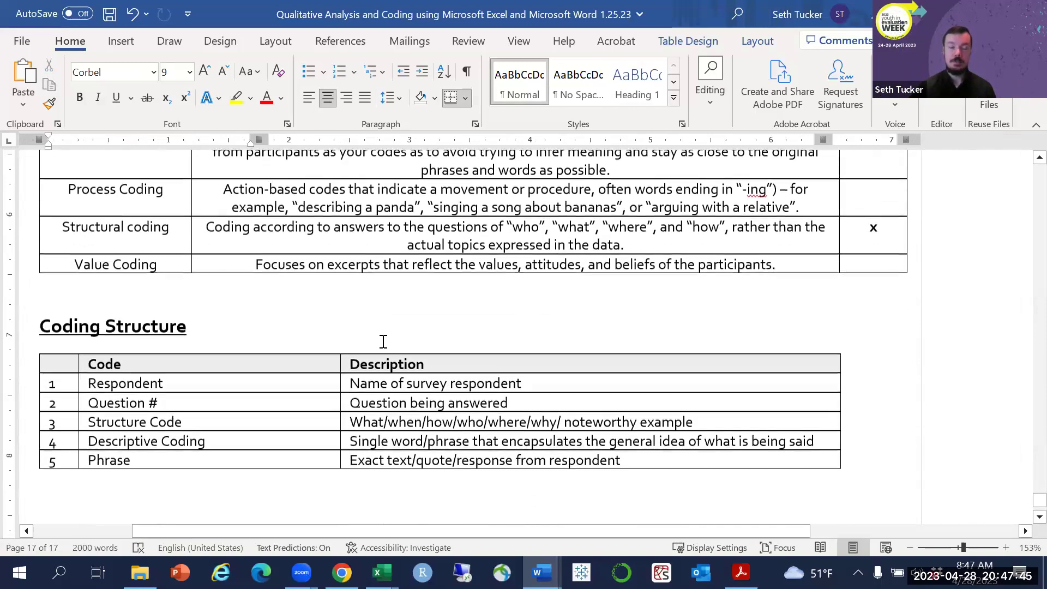
# Return to the Type of Analysis table and read the definitions of content, narrative and discourse analysis.
pyautogui.scroll(12, 453, 317)
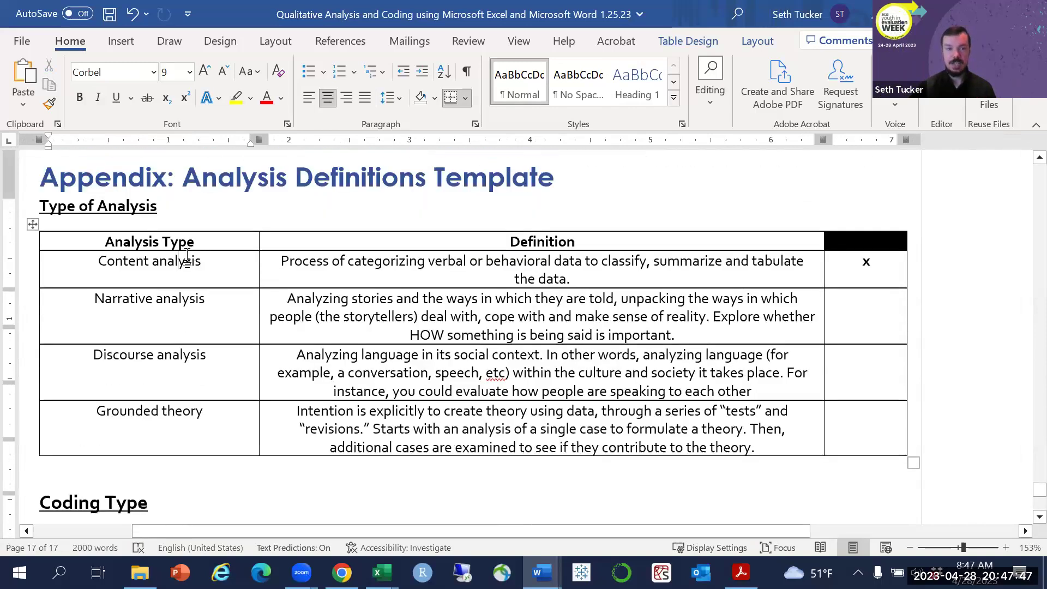
pyautogui.click(178, 243)
pyautogui.moveTo(287, 265); pyautogui.dragTo(511, 305)
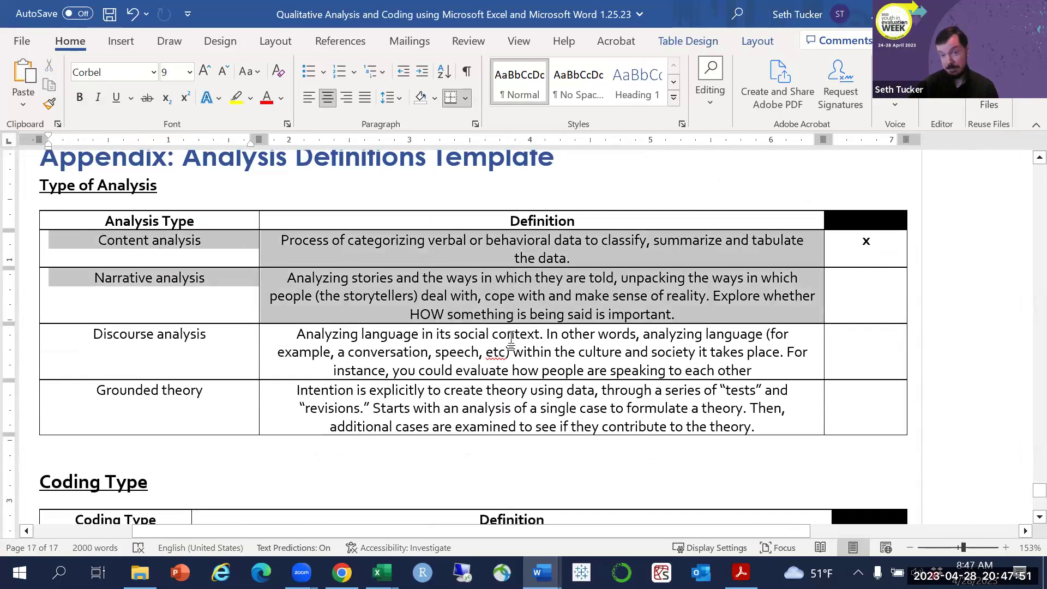
pyautogui.moveTo(513, 347); pyautogui.dragTo(512, 349)
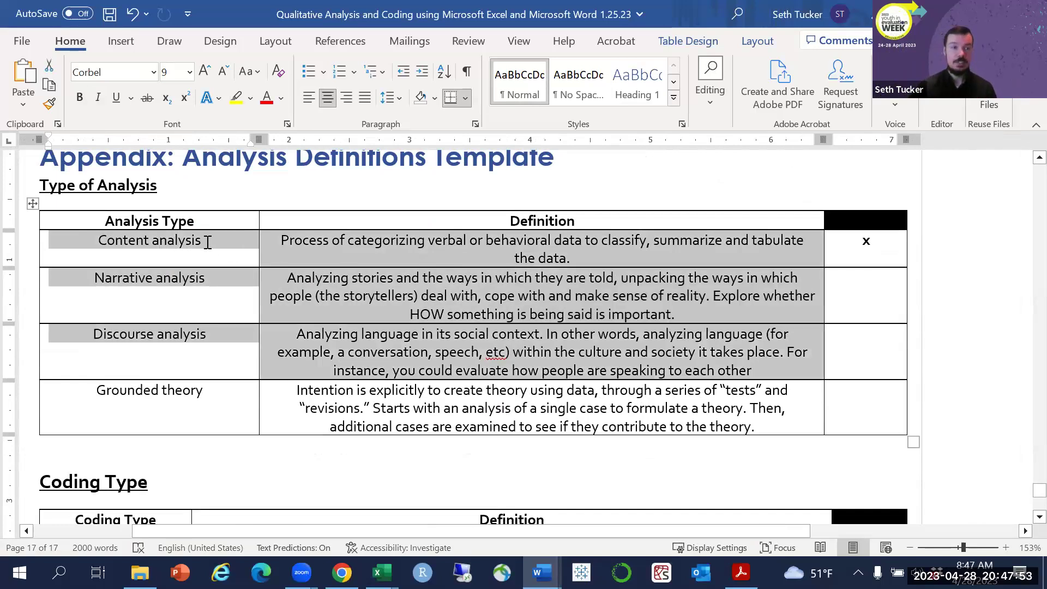
pyautogui.click(129, 241)
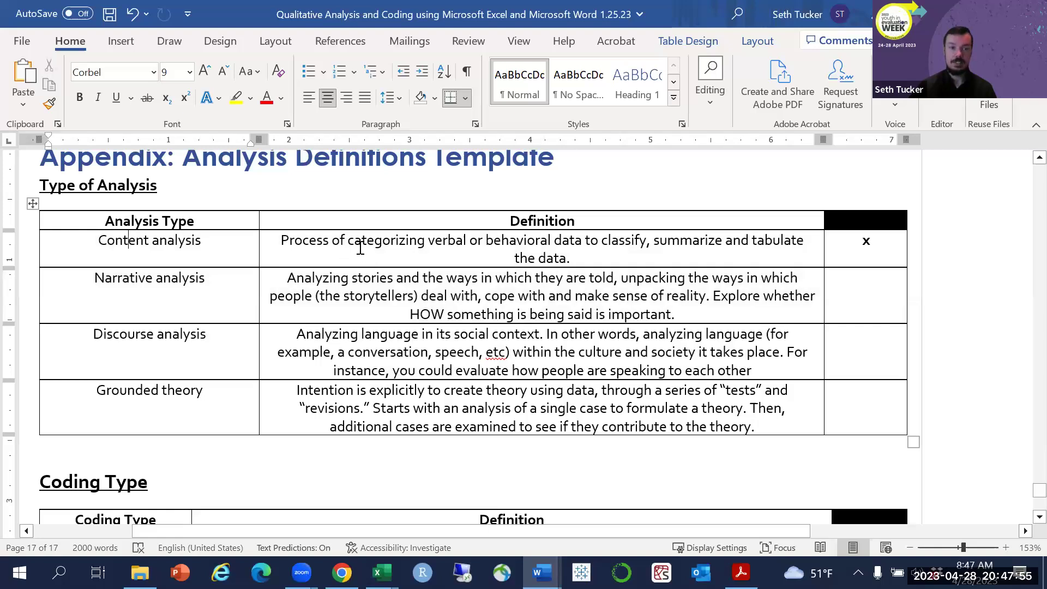
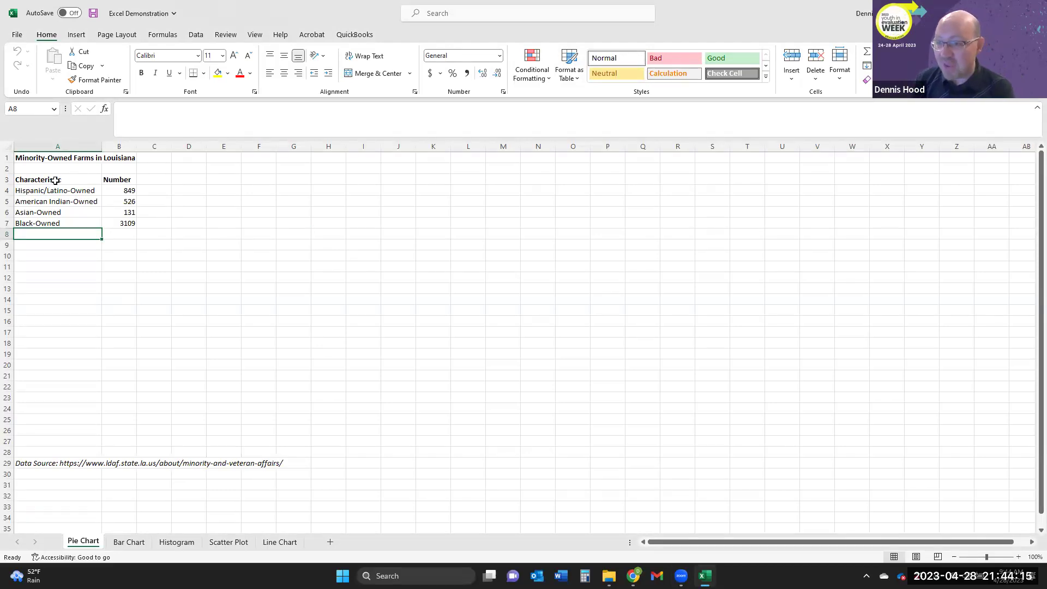
# Insert a standard pie chart from the minority-owned farm categories and numbers in A4:B7 of the Pie Chart sheet.
pyautogui.moveTo(52, 191); pyautogui.dragTo(114, 223)
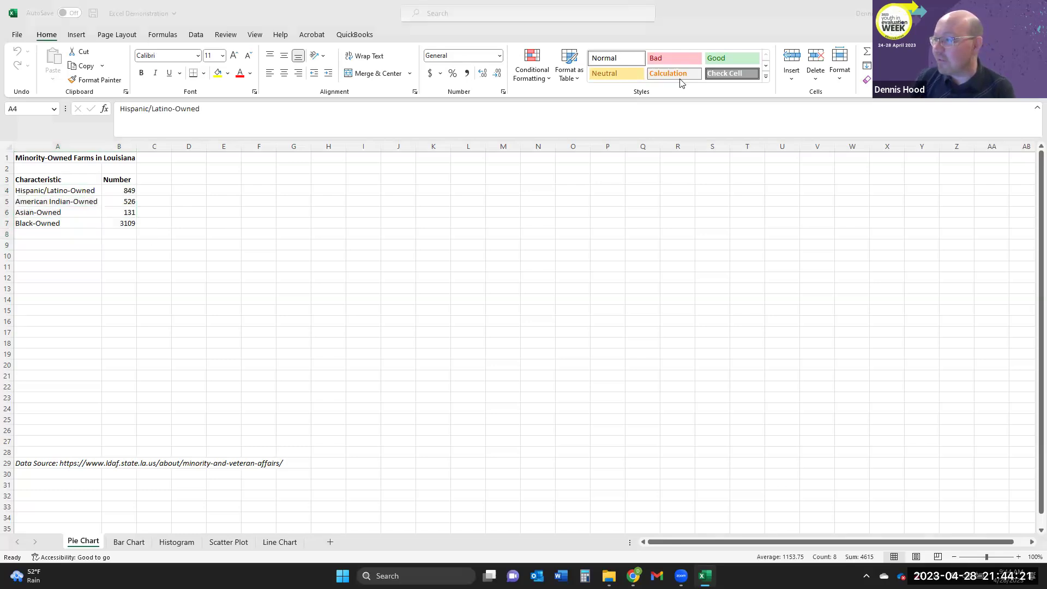
pyautogui.click(77, 36)
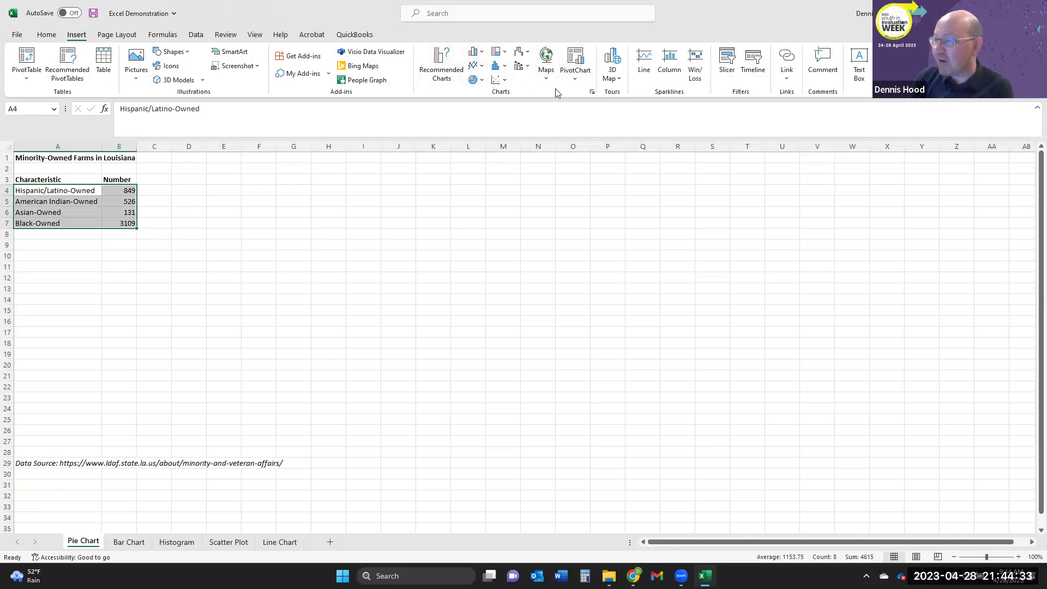
pyautogui.click(592, 93)
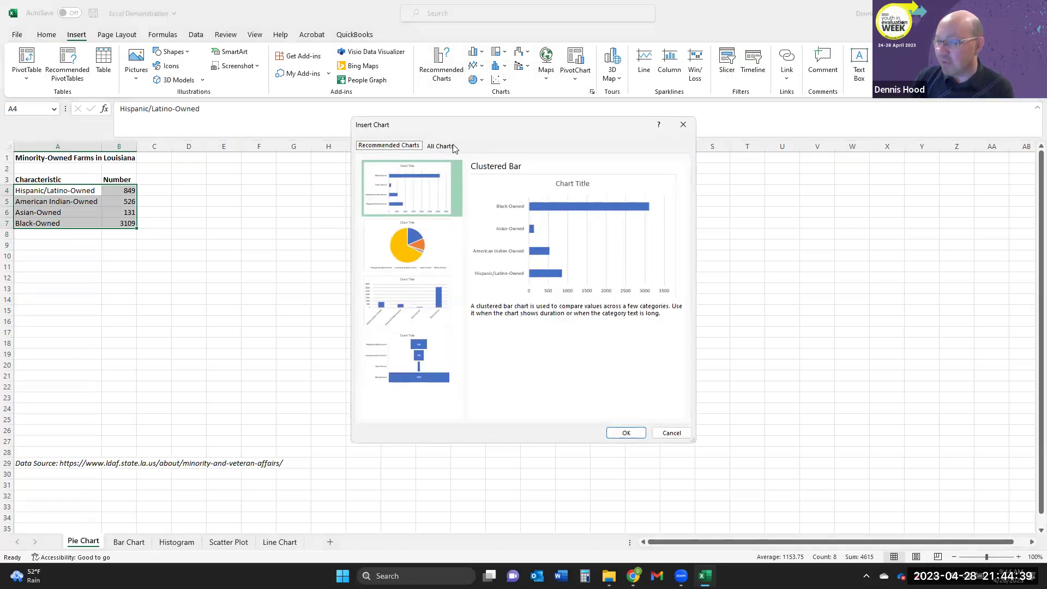
pyautogui.click(440, 148)
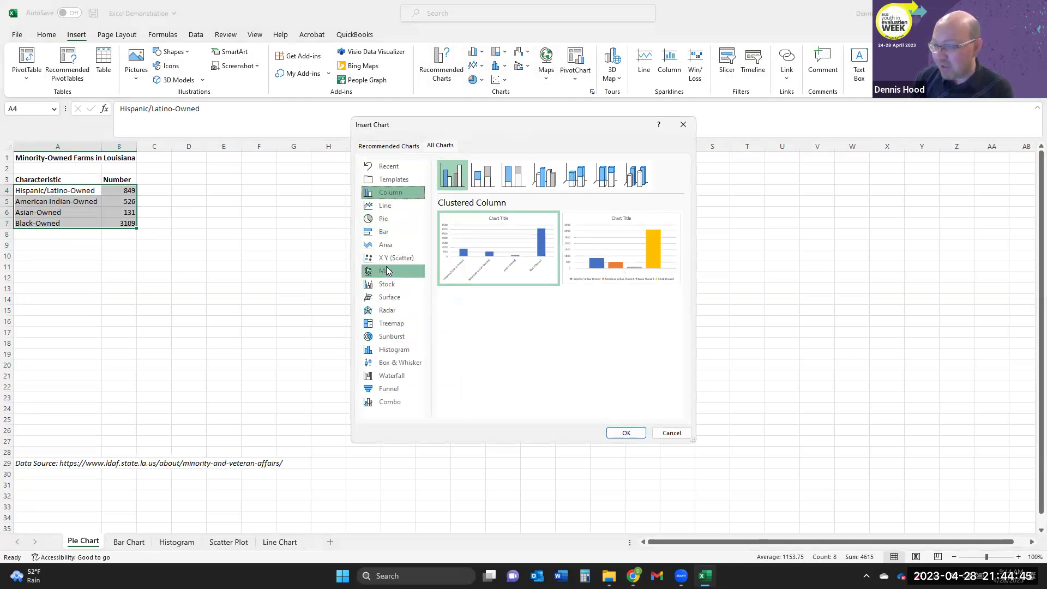
pyautogui.click(395, 220)
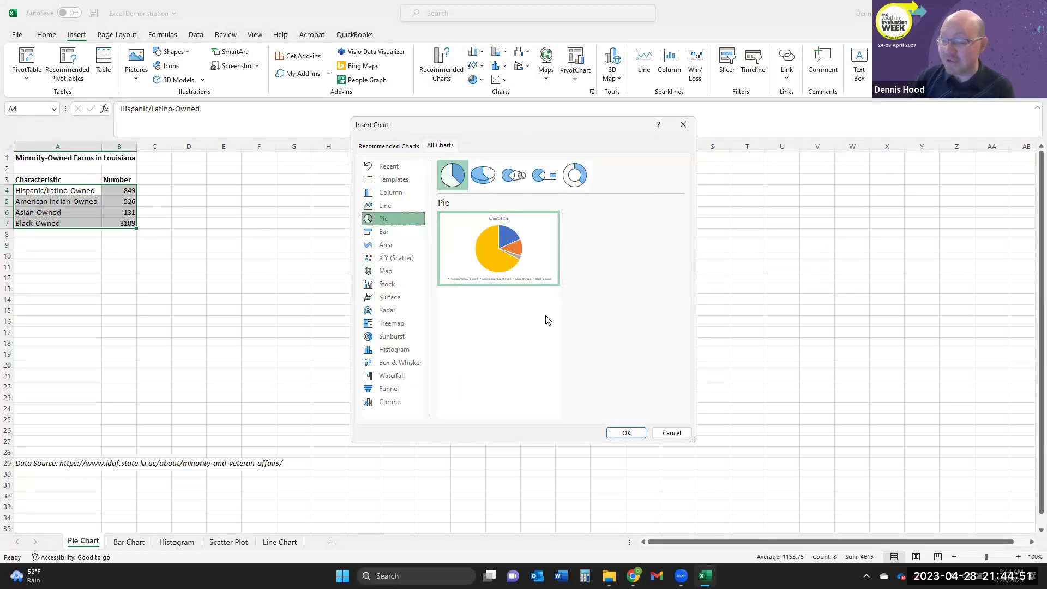
pyautogui.click(626, 433)
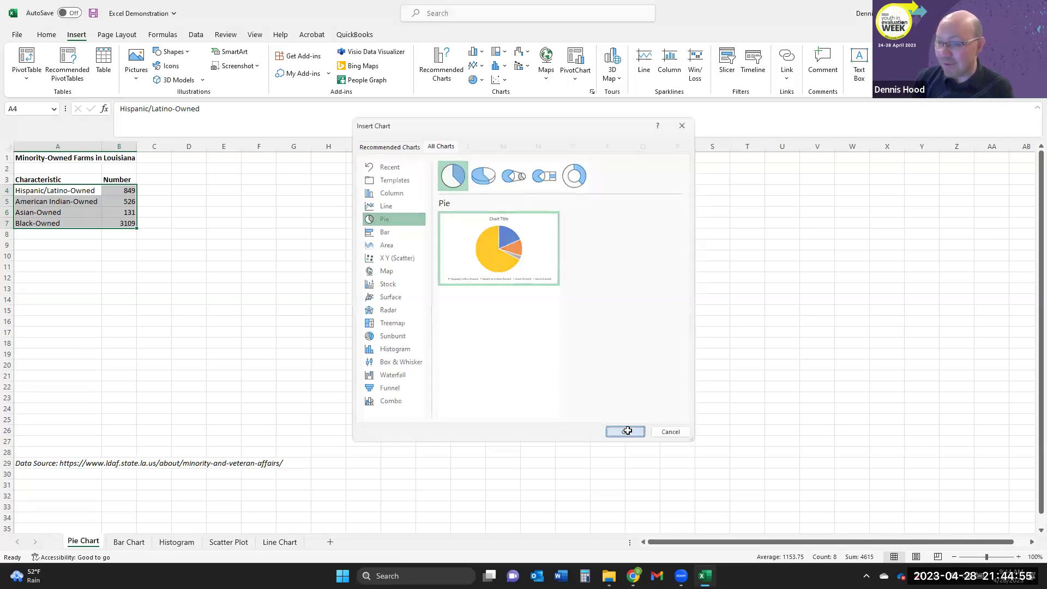
# Move the pie chart next to the farm data, with its upper edge near row 4, deselect it and inspect its slices.
pyautogui.click(610, 203)
pyautogui.moveTo(606, 275); pyautogui.dragTo(361, 192)
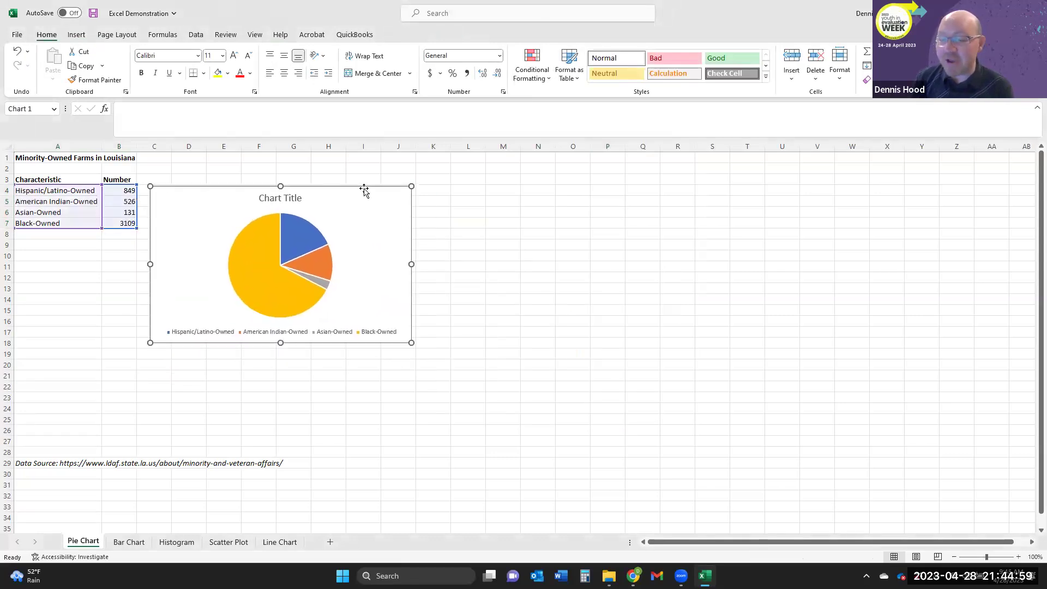
pyautogui.click(549, 247)
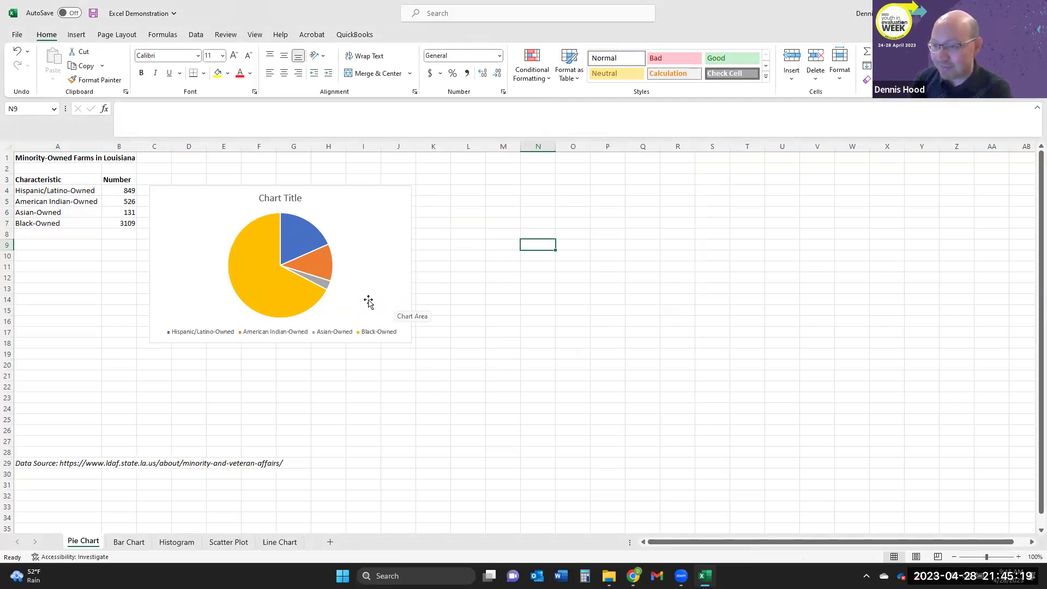
pyautogui.moveTo(254, 243)
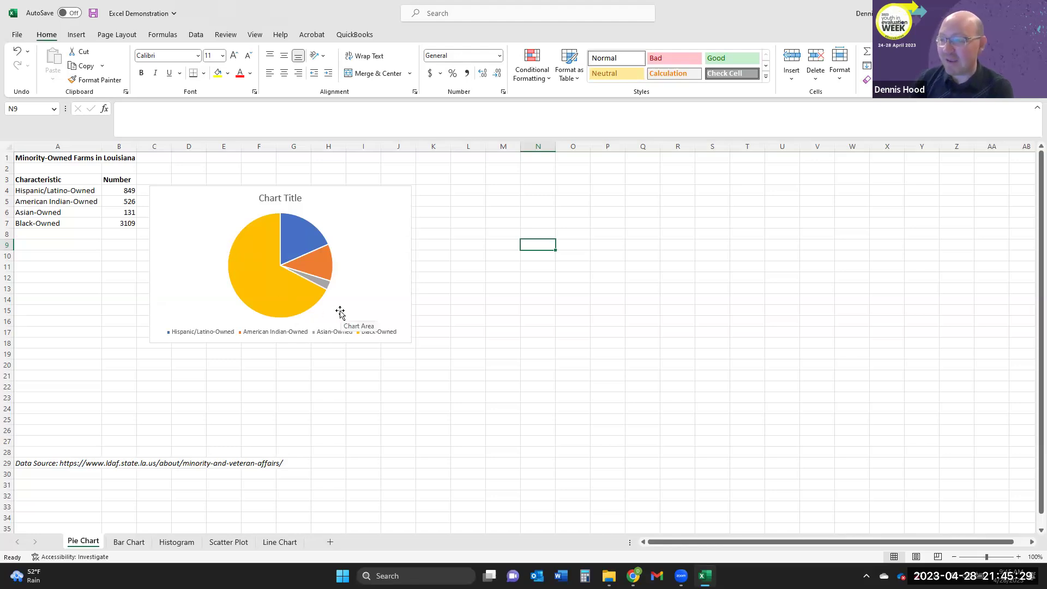
pyautogui.moveTo(325, 276)
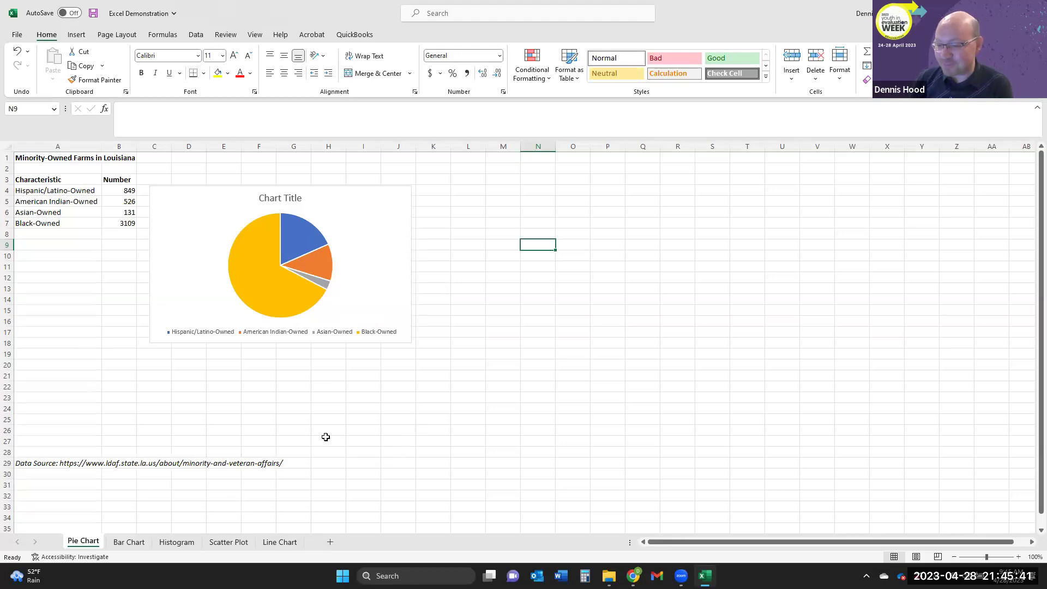
# On the Bar Chart sheet, correct the year in the title in A1 so it reads "(as of 2020)".
pyautogui.click(137, 542)
pyautogui.click(433, 319)
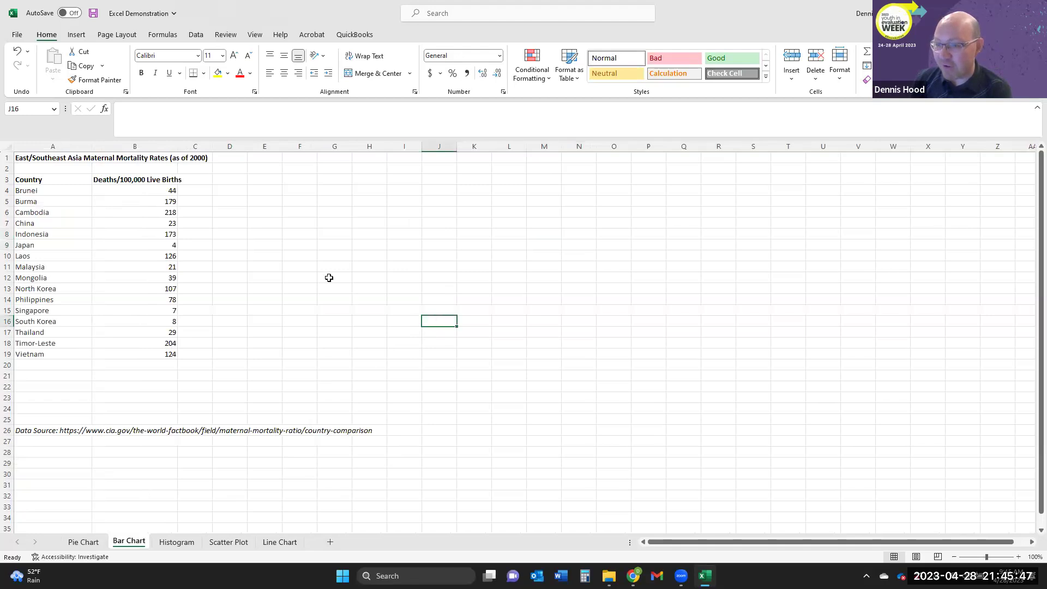
pyautogui.click(303, 265)
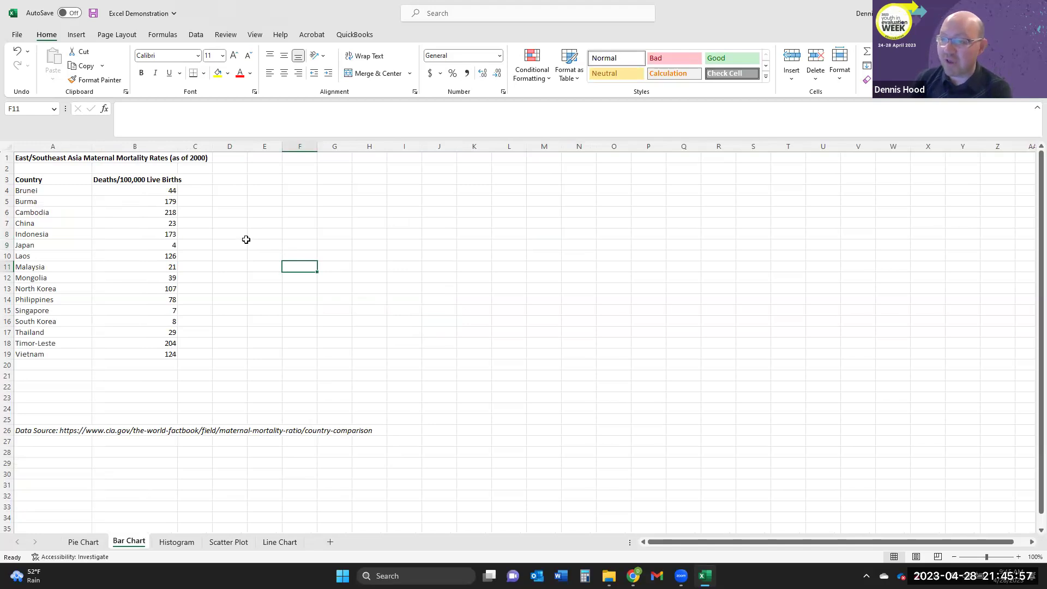
pyautogui.click(34, 159)
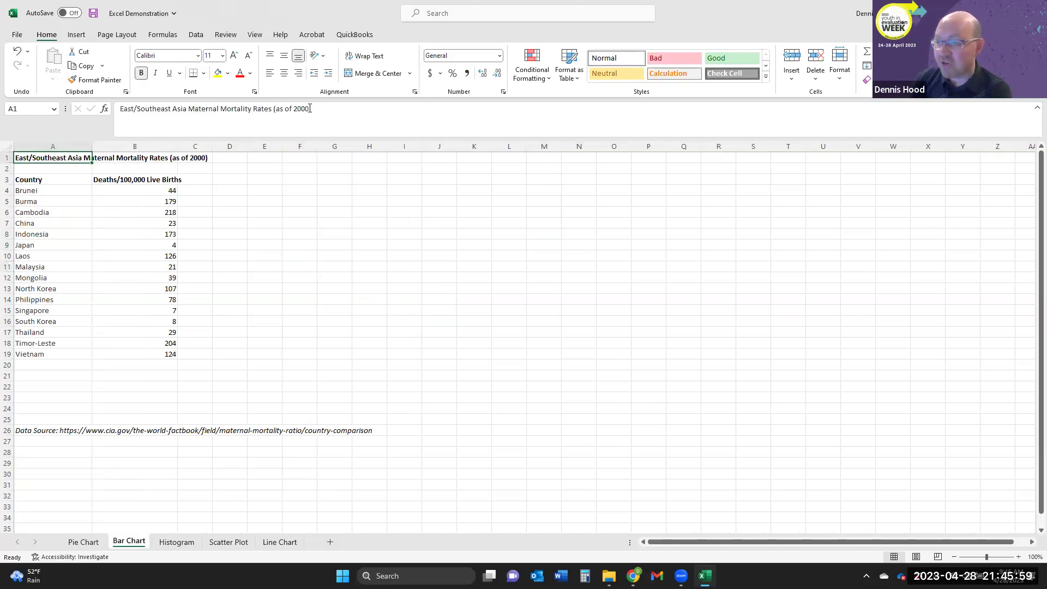
pyautogui.click(358, 108)
pyautogui.press('Delete')
pyautogui.write('2')
pyautogui.press('Return')
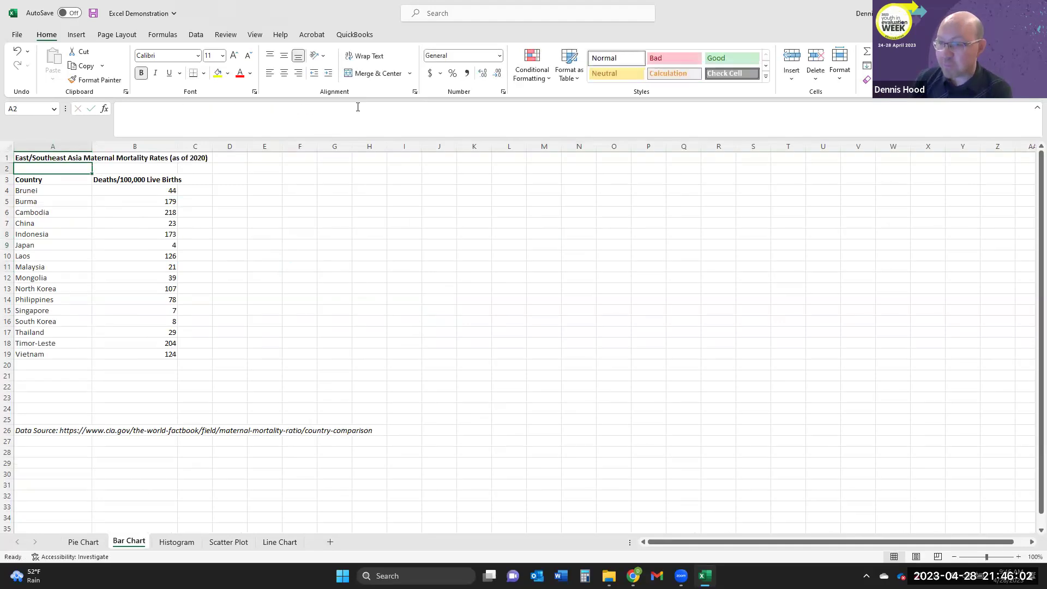
pyautogui.click(354, 234)
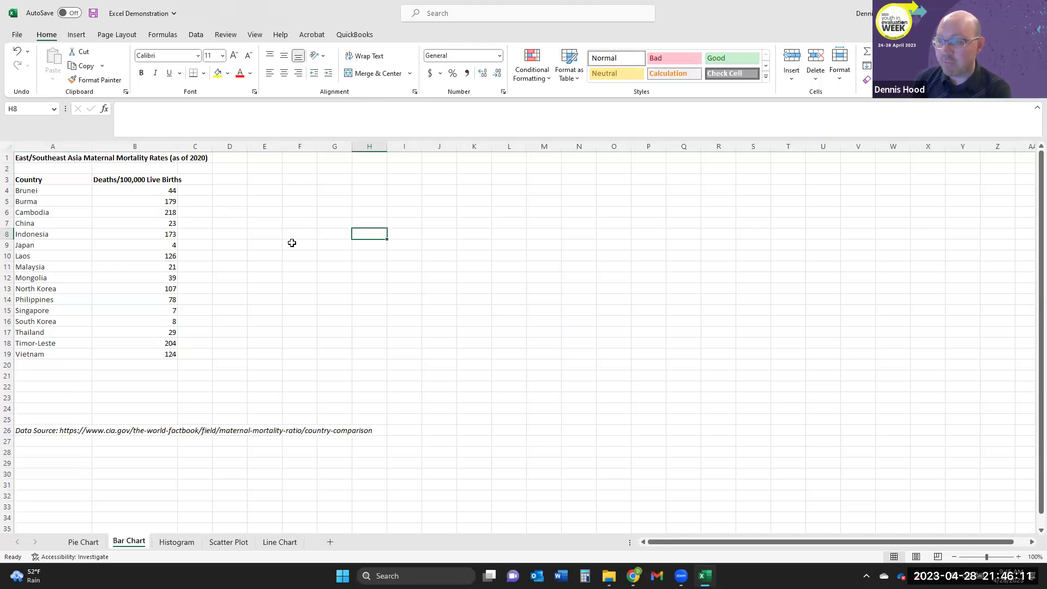
# Insert a clustered bar chart from the country names and maternal death rates in A3:B19, including the headers.
pyautogui.click(158, 179)
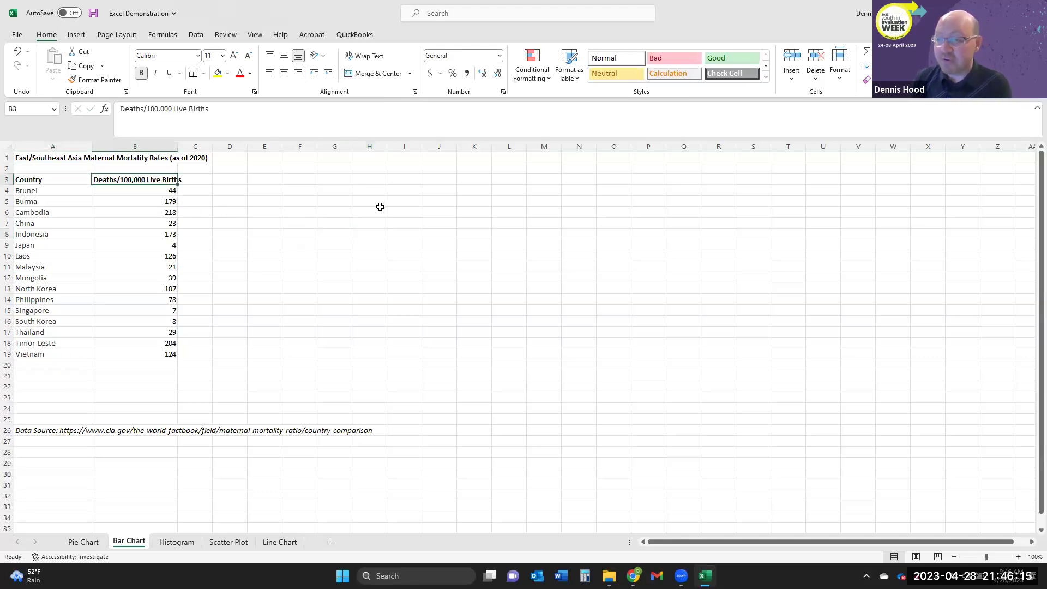
pyautogui.click(54, 177)
pyautogui.click(55, 189)
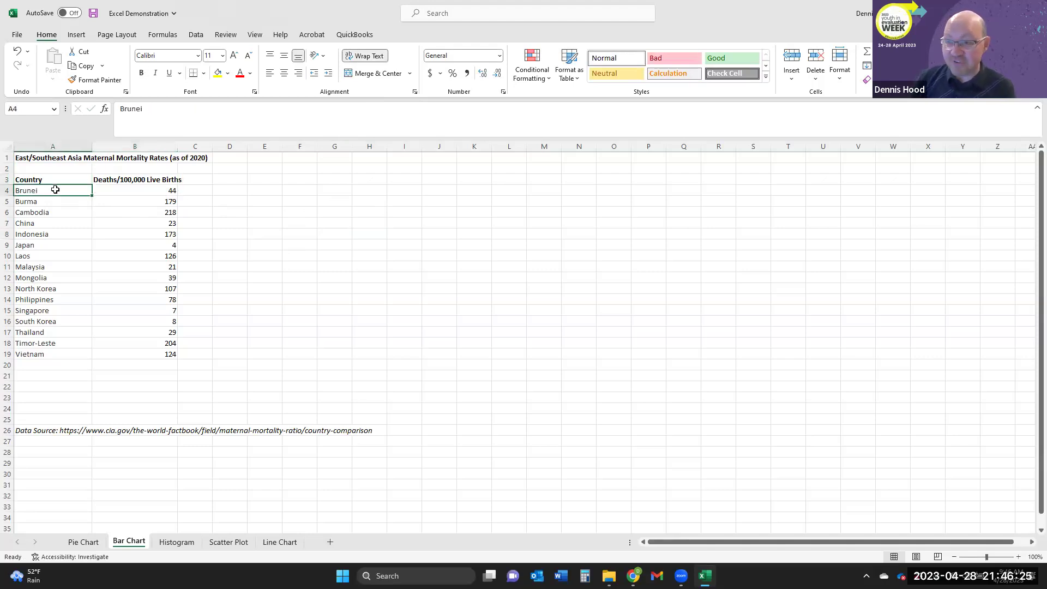
pyautogui.moveTo(61, 190); pyautogui.dragTo(131, 355)
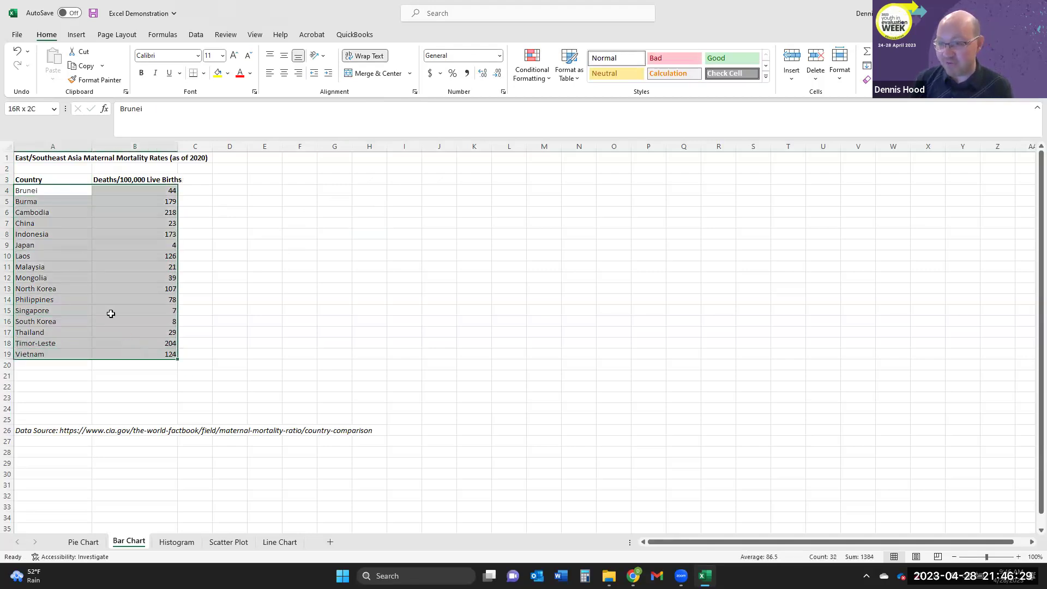
pyautogui.moveTo(57, 180); pyautogui.dragTo(134, 354)
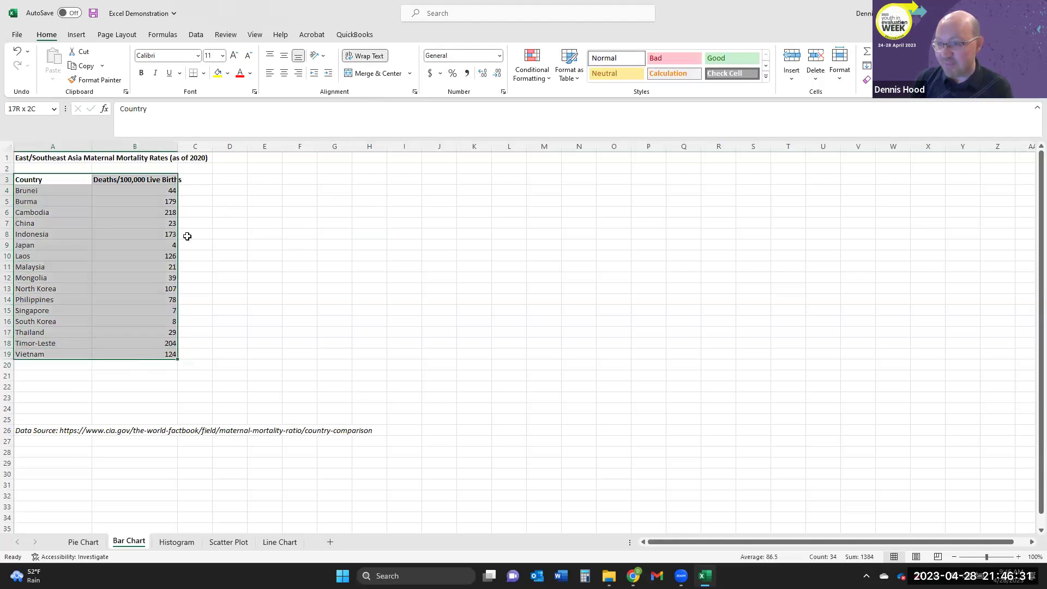
pyautogui.click(76, 36)
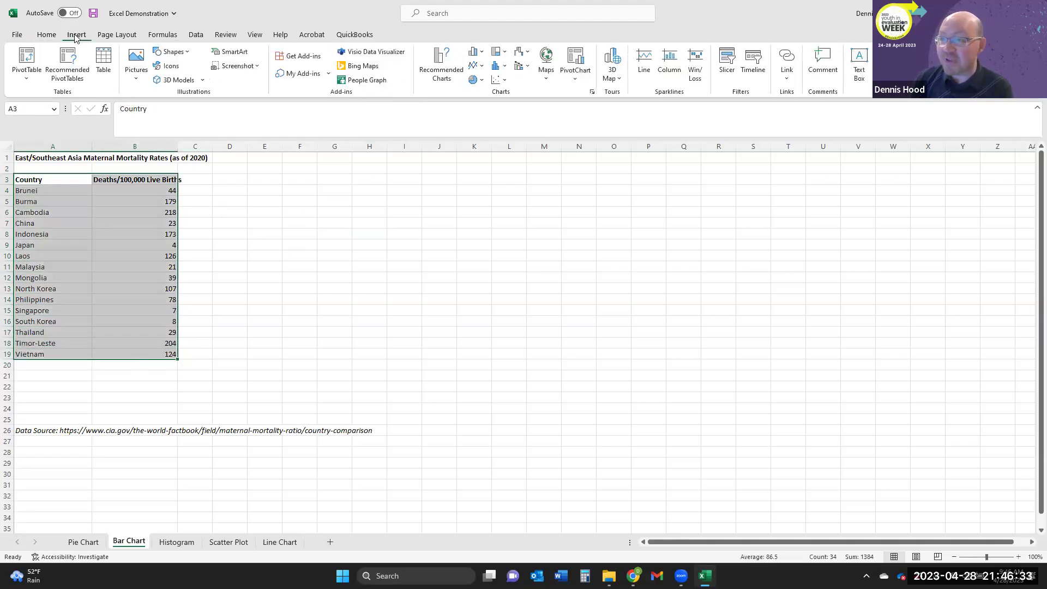
pyautogui.click(592, 93)
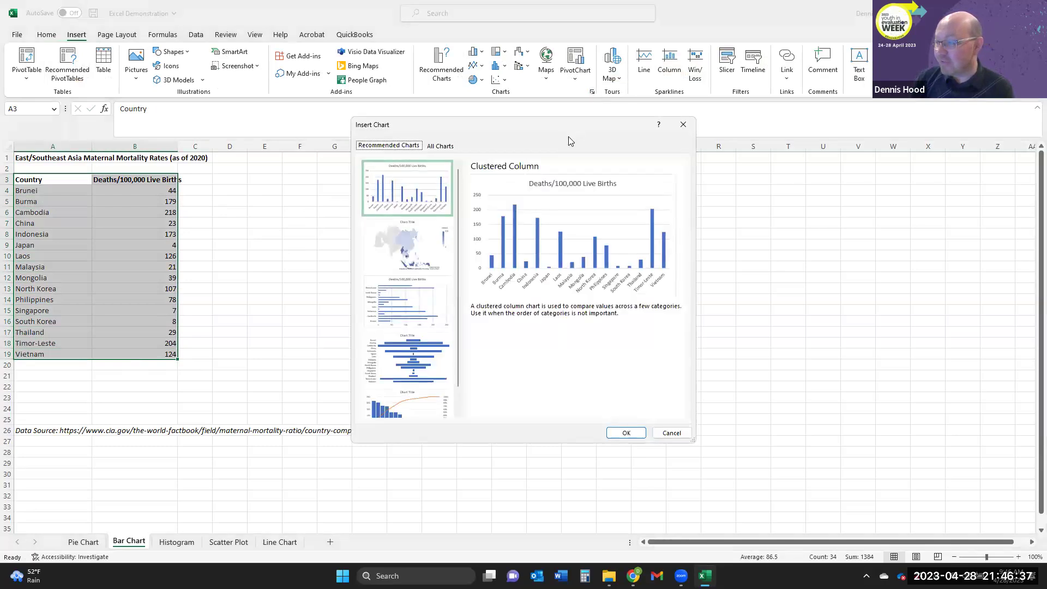
pyautogui.click(442, 146)
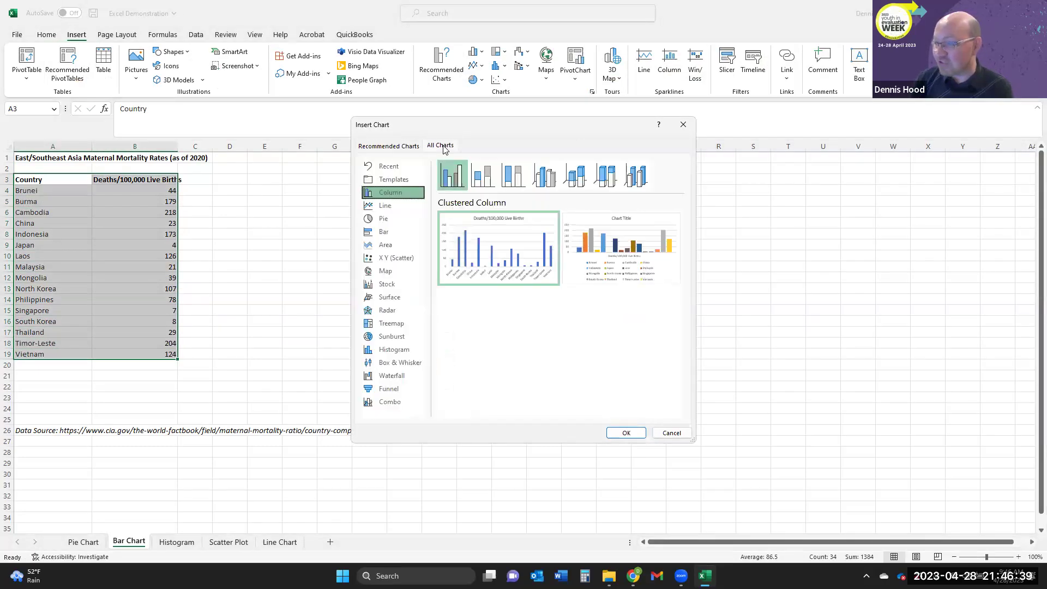
pyautogui.click(388, 233)
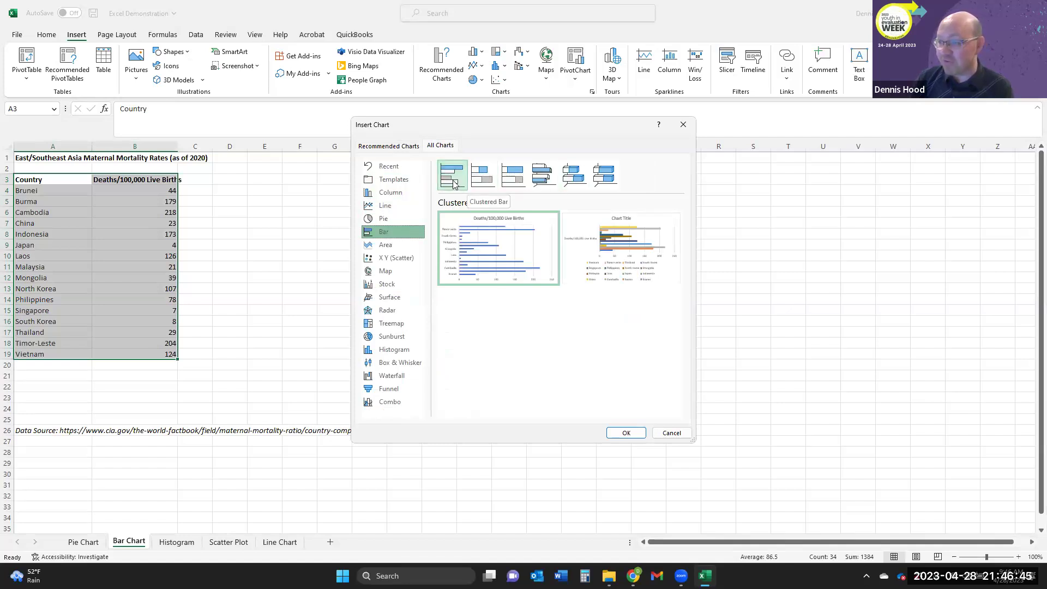
pyautogui.click(623, 434)
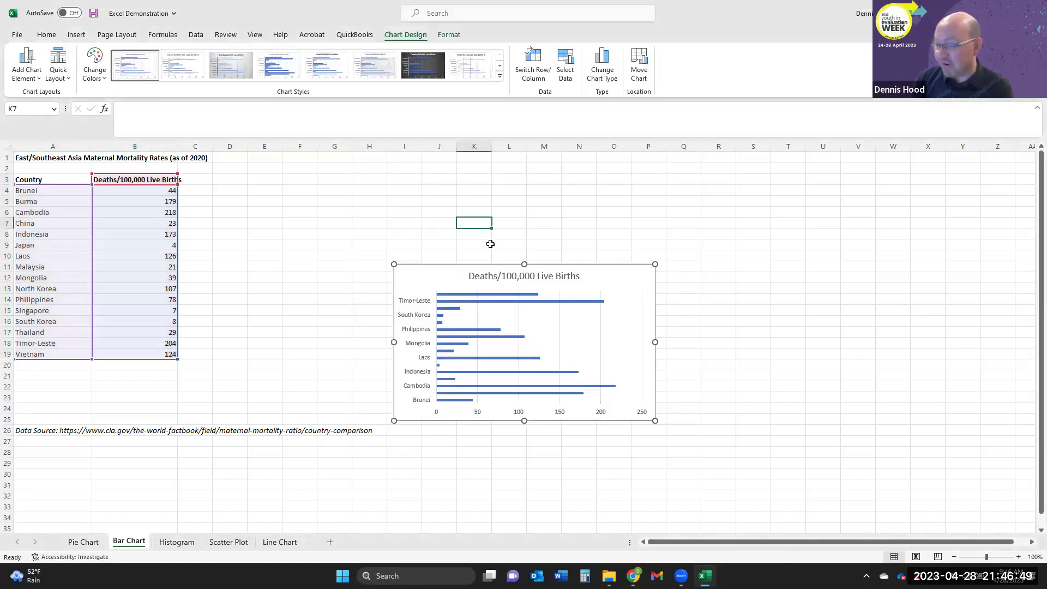
# Move the bar chart beside the country data, with its upper-left corner near cell D3, and deselect it.
pyautogui.press('Escape')
pyautogui.moveTo(482, 267); pyautogui.dragTo(375, 205)
pyautogui.click(630, 319)
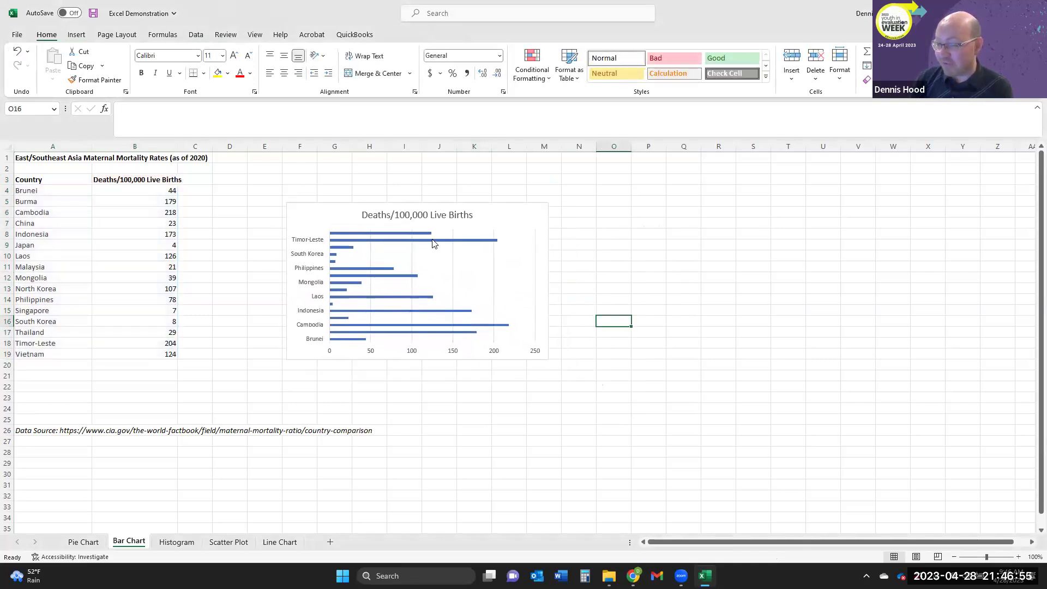
pyautogui.moveTo(466, 242)
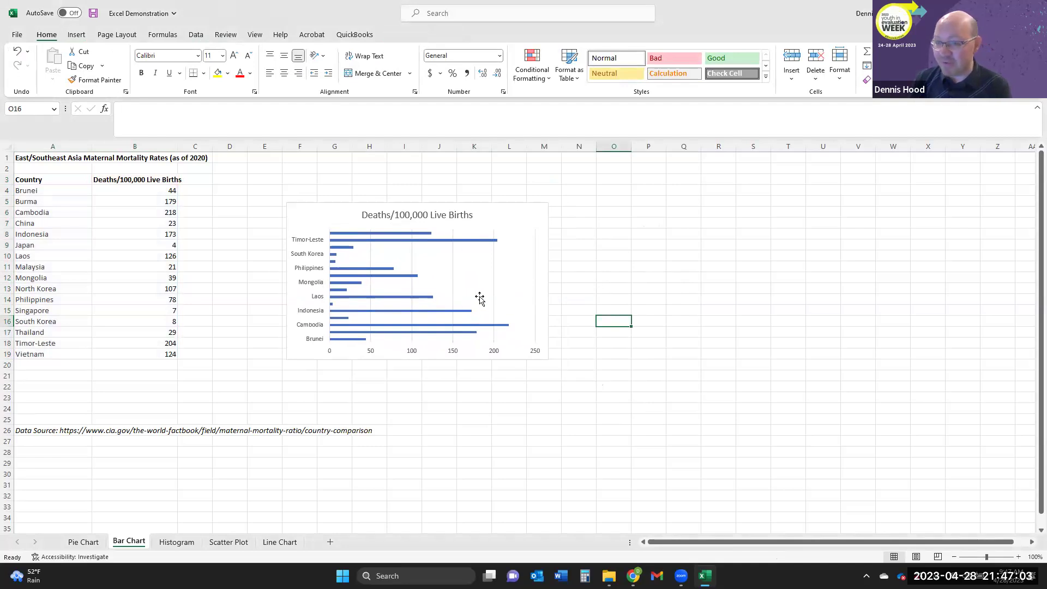
pyautogui.moveTo(346, 211); pyautogui.dragTo(271, 183)
pyautogui.click(525, 297)
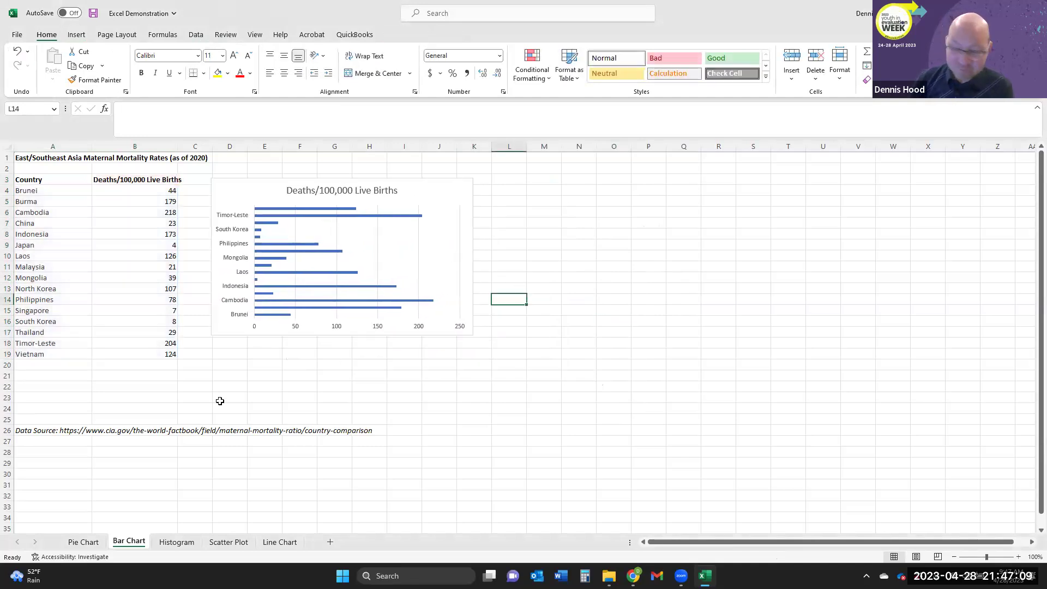
# On the Histogram sheet, examine the customer wait times in A4:B19 and the bin ranges in column D.
pyautogui.click(186, 545)
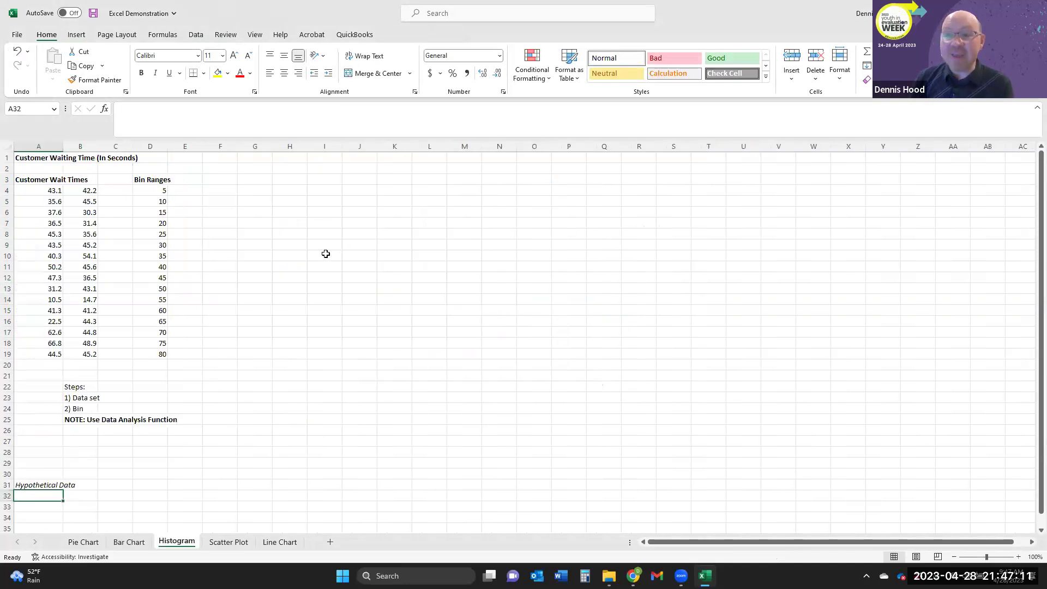
pyautogui.click(326, 254)
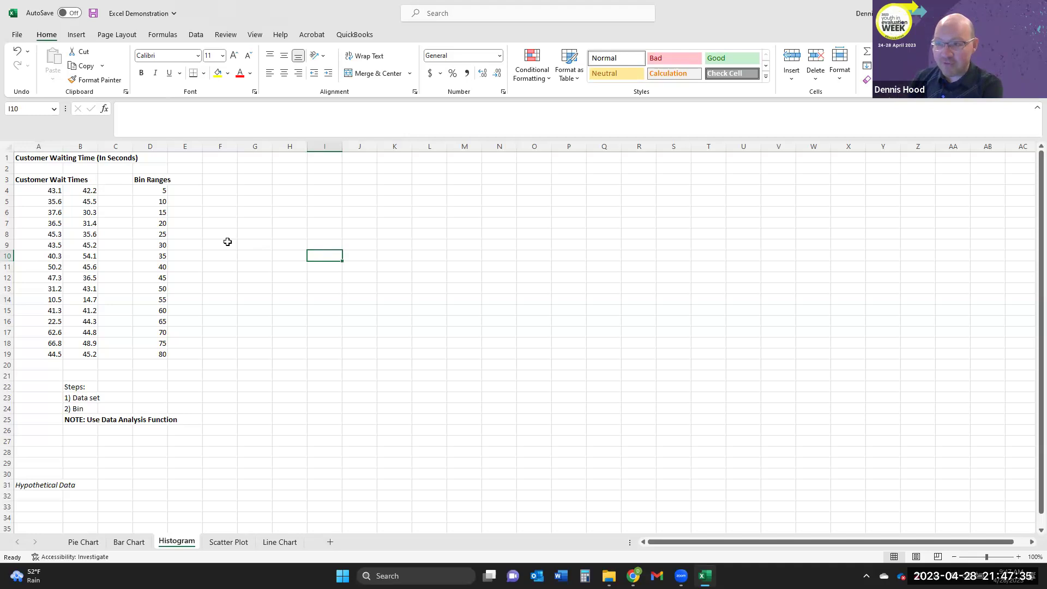
pyautogui.click(212, 224)
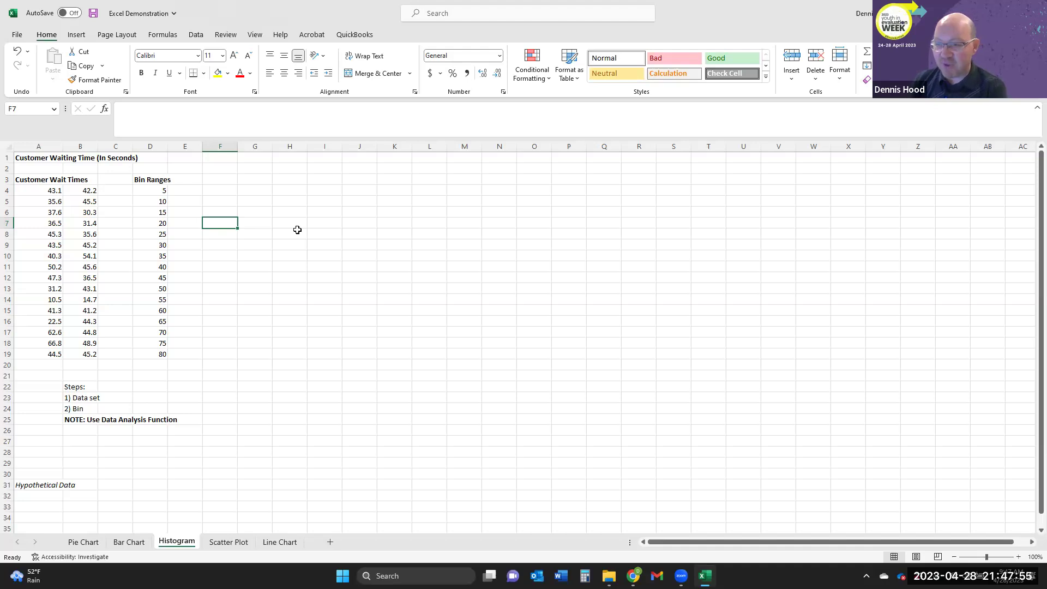
pyautogui.moveTo(48, 191); pyautogui.dragTo(82, 355)
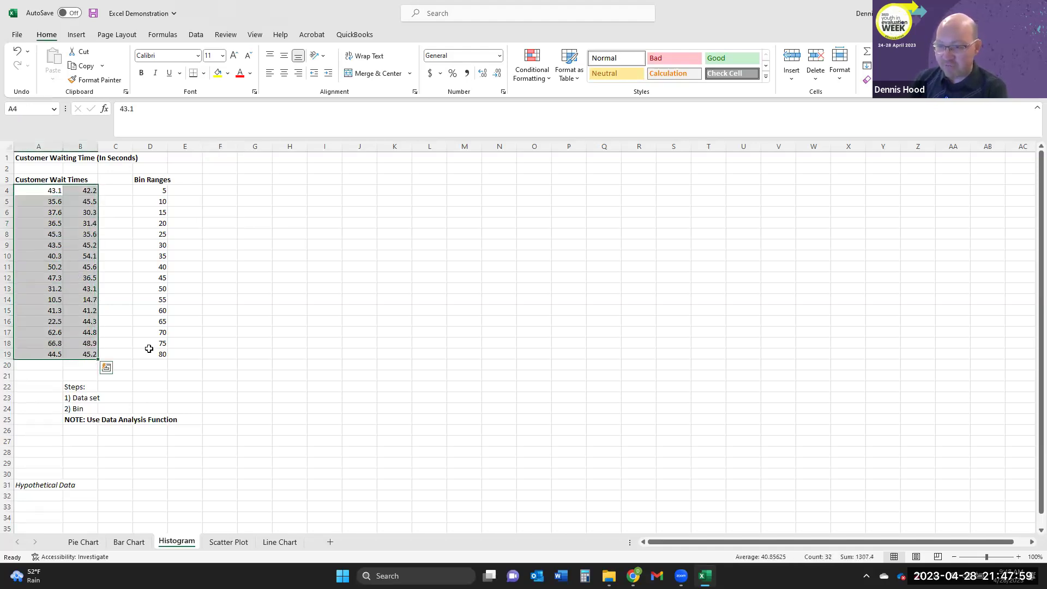
pyautogui.click(320, 342)
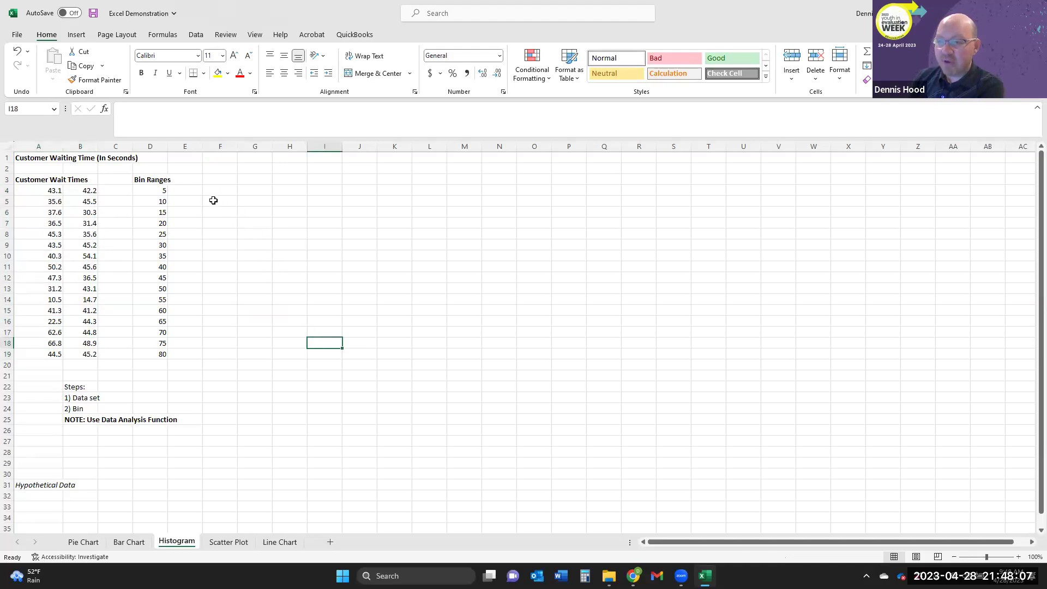
pyautogui.moveTo(151, 180); pyautogui.dragTo(143, 354)
pyautogui.click(254, 310)
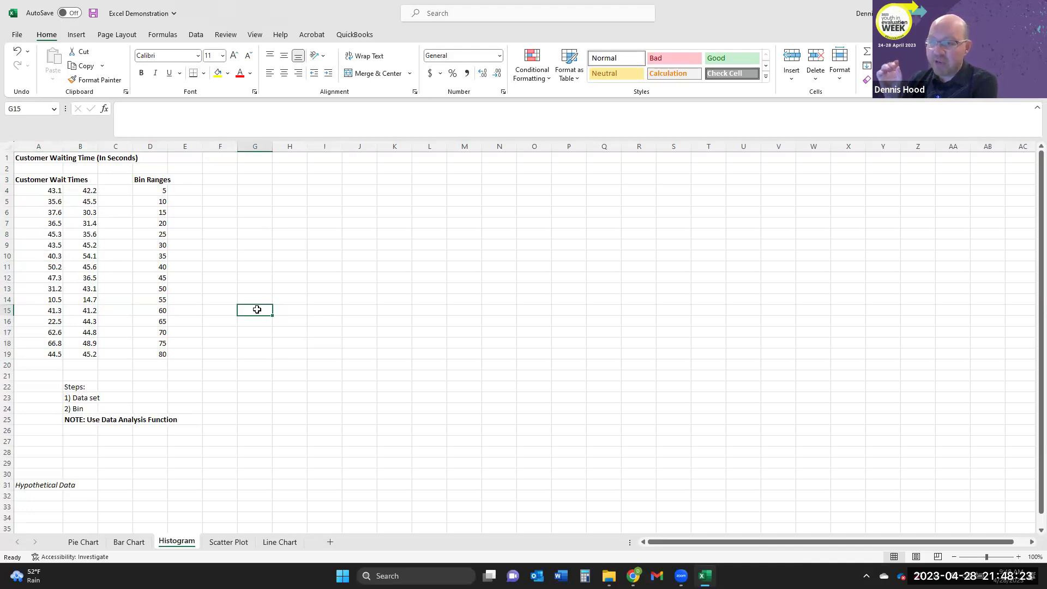
pyautogui.click(140, 191)
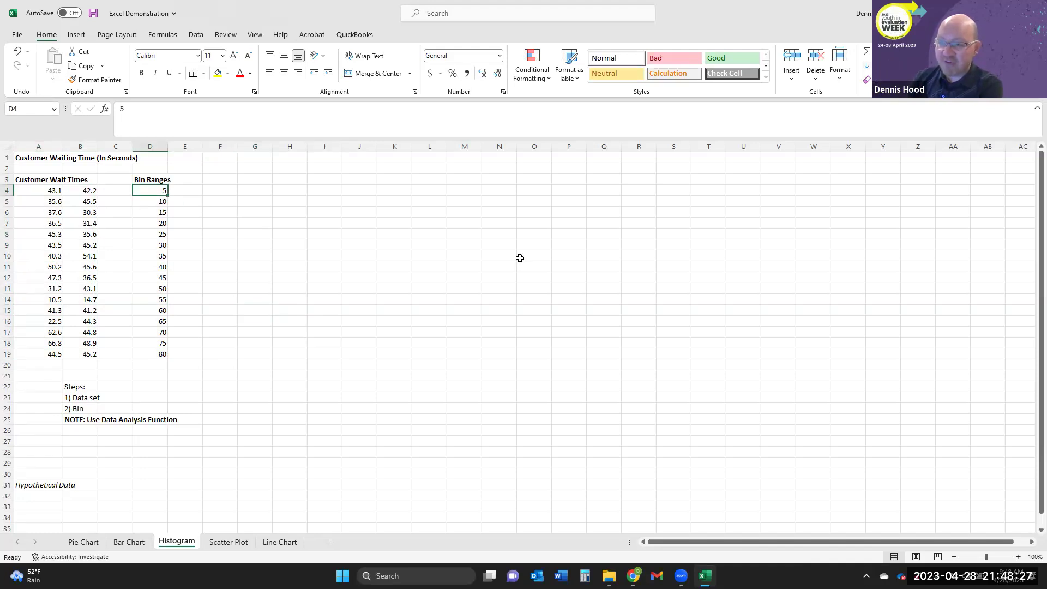
pyautogui.press('Down')
pyautogui.press('Down')
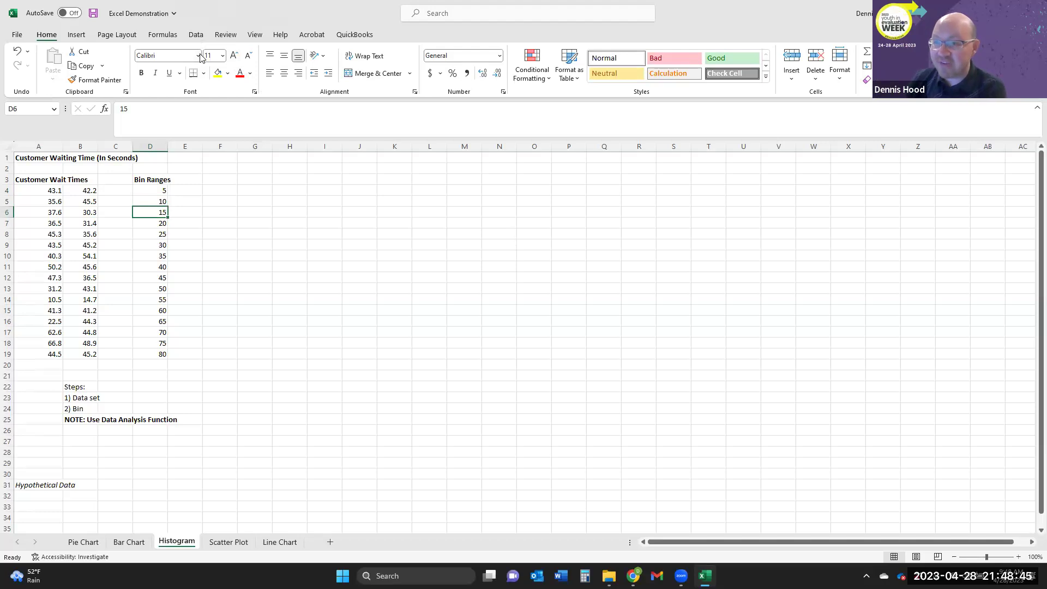
# Start the Histogram tool from the Data Analysis tools.
pyautogui.click(196, 36)
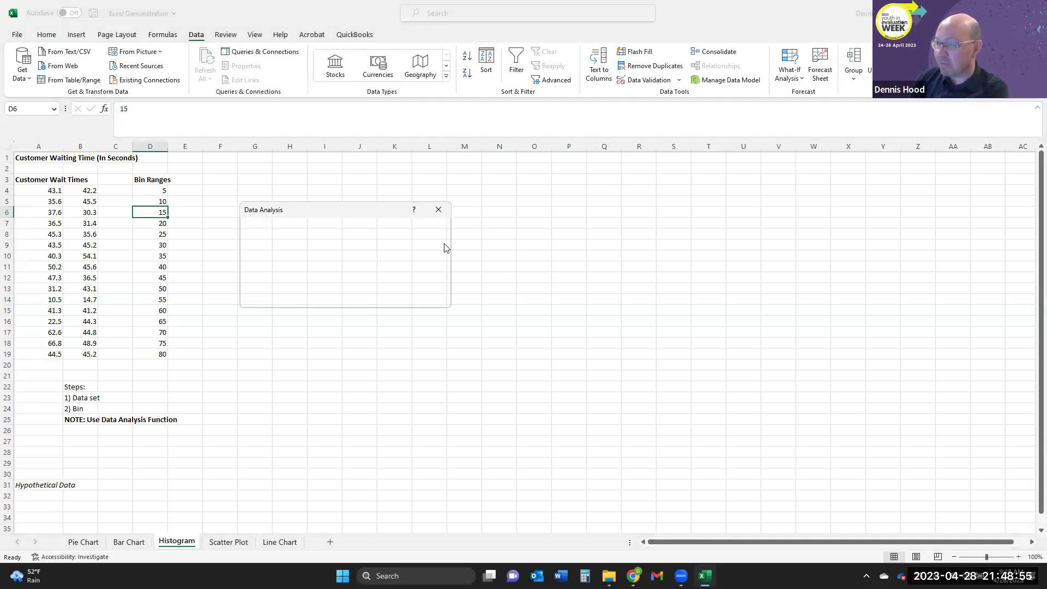
pyautogui.scroll(1, 349, 267)
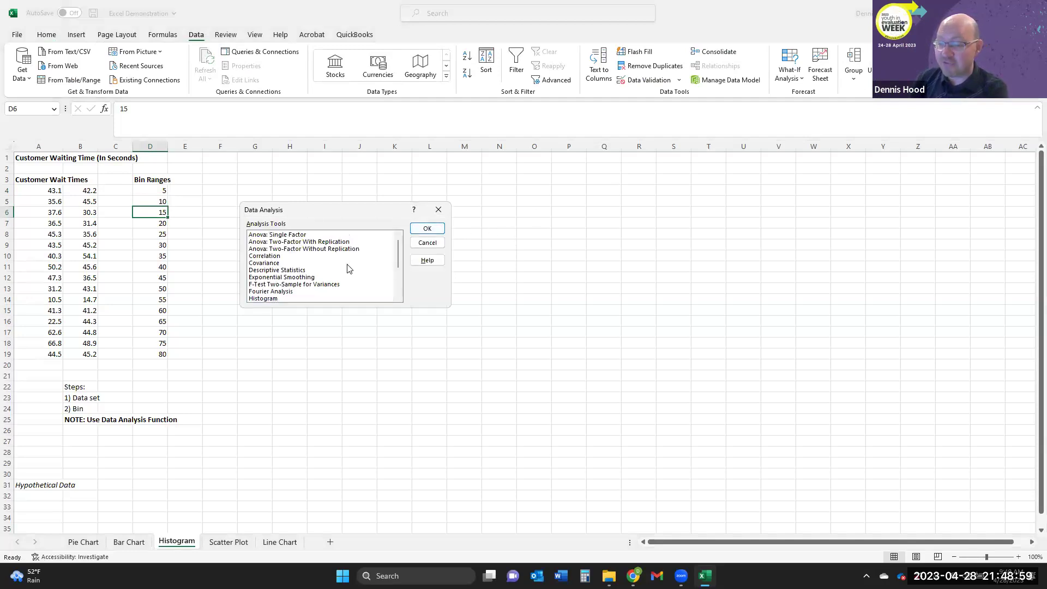
pyautogui.scroll(-1, 349, 267)
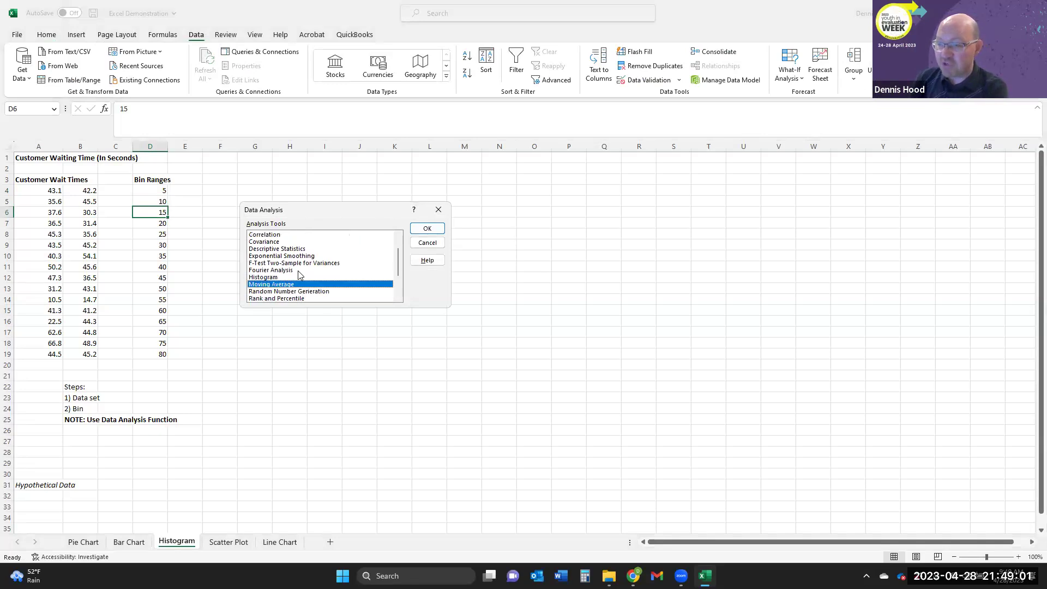
pyautogui.click(266, 278)
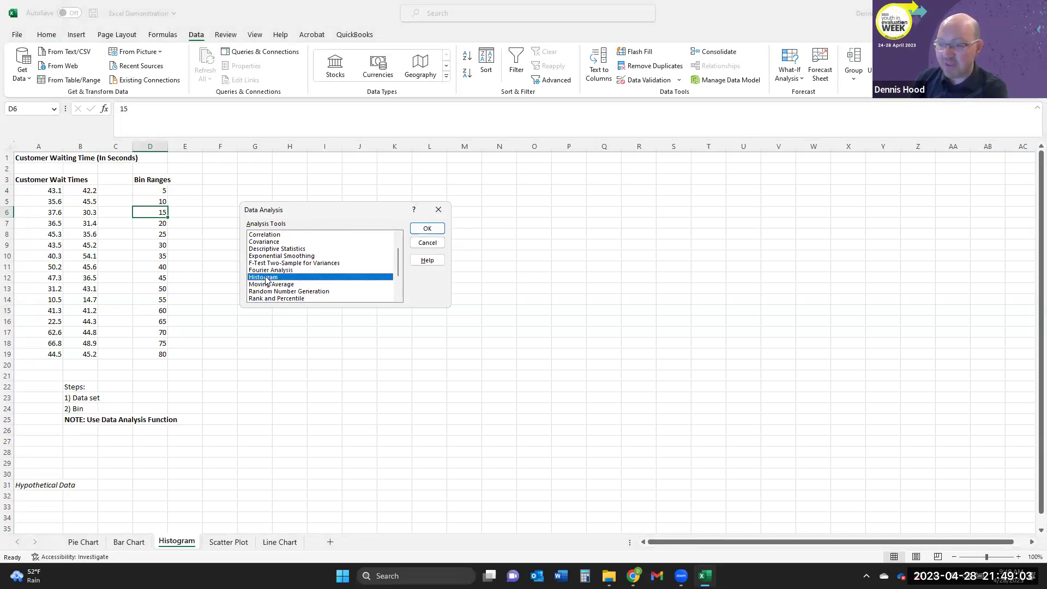
pyautogui.click(428, 228)
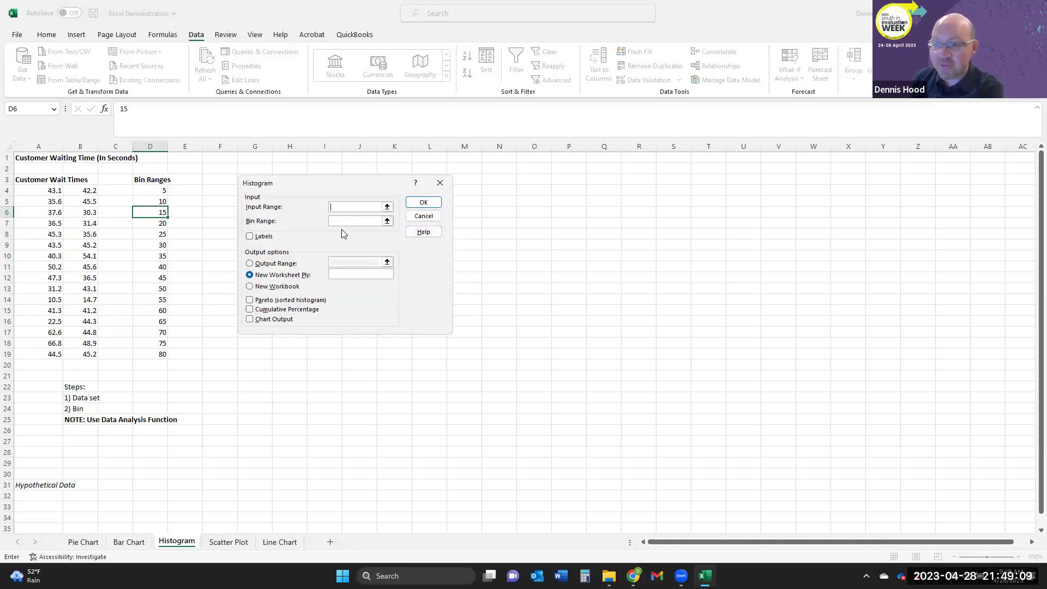
# Generate a histogram with chart output on a new worksheet, using input range A4:B19 and bin range D4:D19.
pyautogui.click(346, 206)
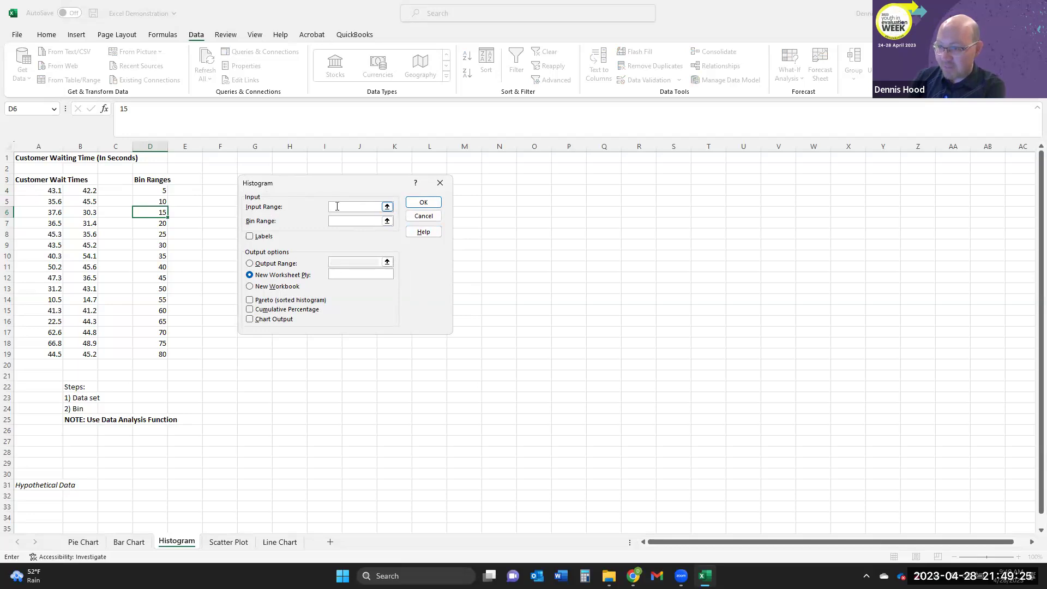
pyautogui.moveTo(44, 189); pyautogui.dragTo(82, 354)
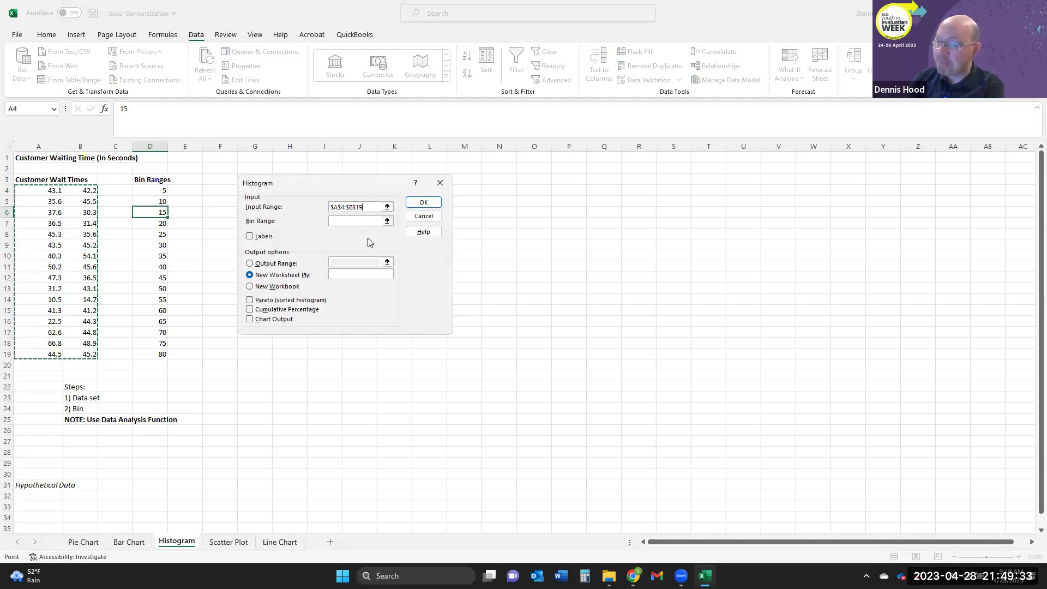
pyautogui.click(349, 223)
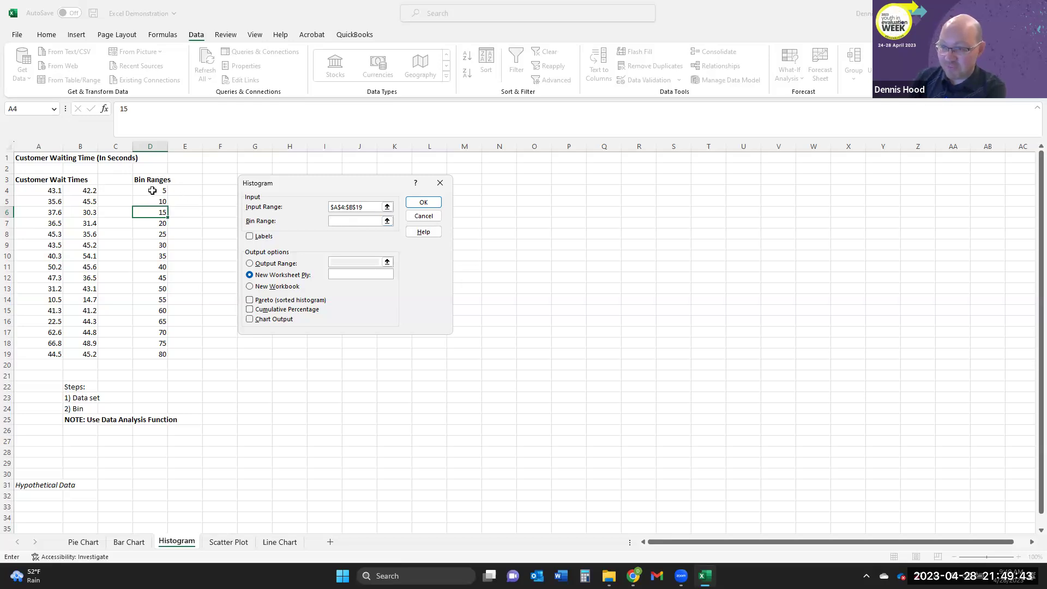
pyautogui.moveTo(157, 191); pyautogui.dragTo(146, 356)
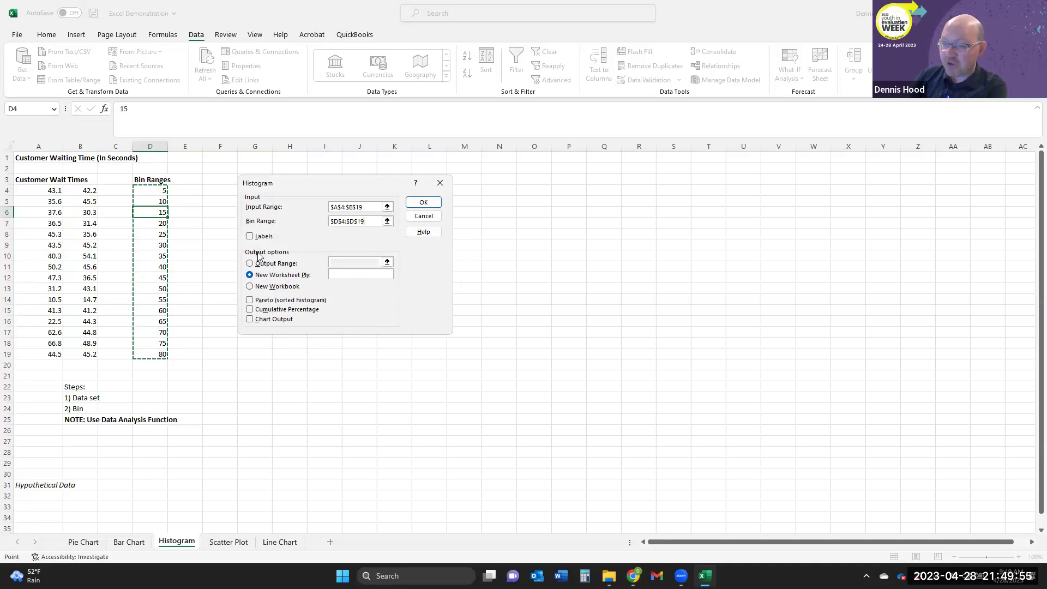
pyautogui.click(254, 320)
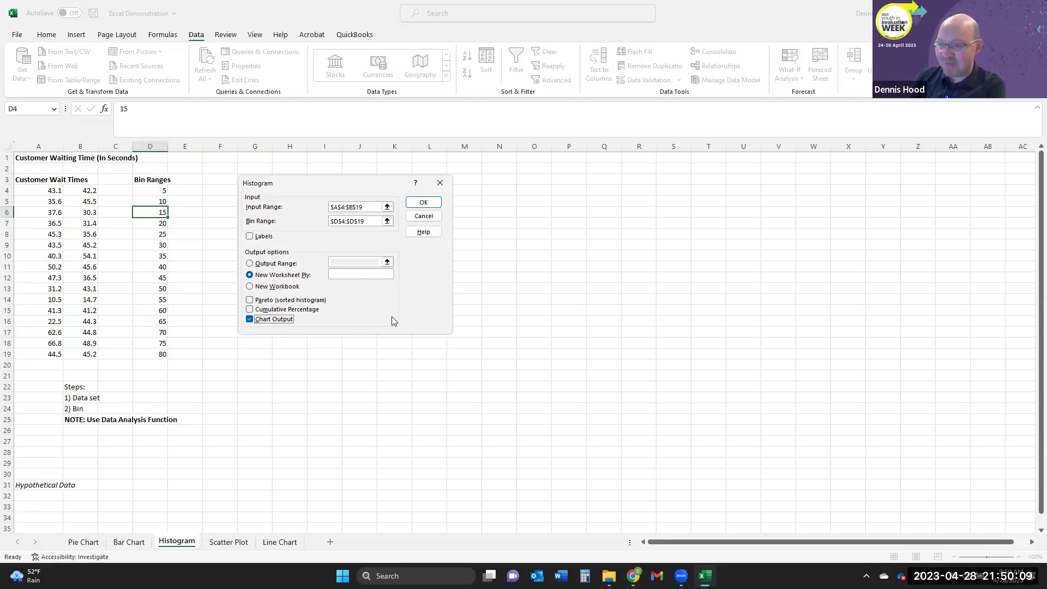
pyautogui.click(423, 203)
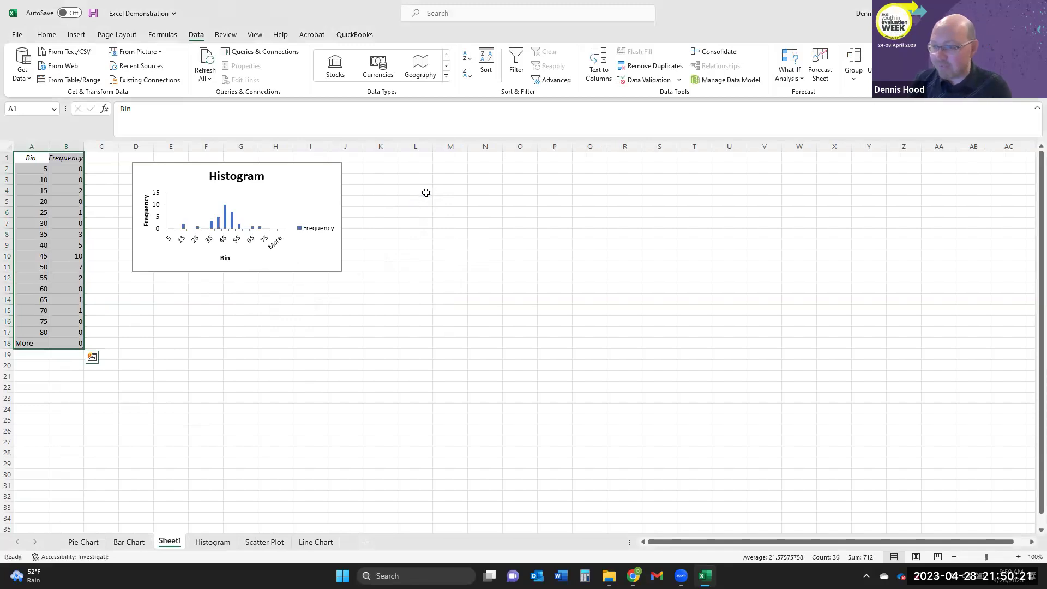
# Enlarge the histogram chart so its lower-right corner reaches about cell O20, and deselect it.
pyautogui.click(409, 203)
pyautogui.click(318, 198)
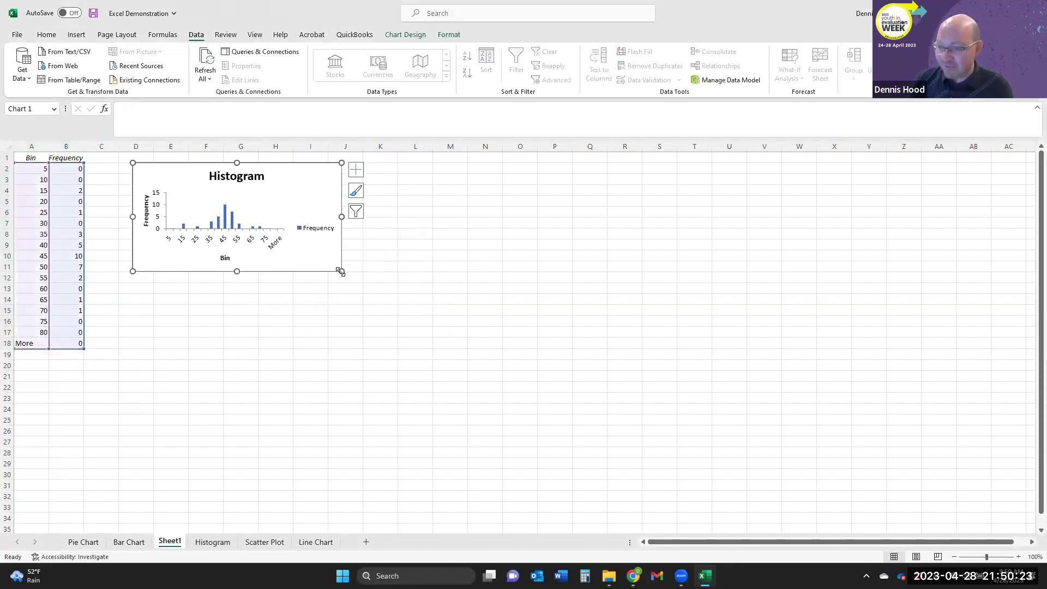
pyautogui.moveTo(373, 300); pyautogui.dragTo(489, 376)
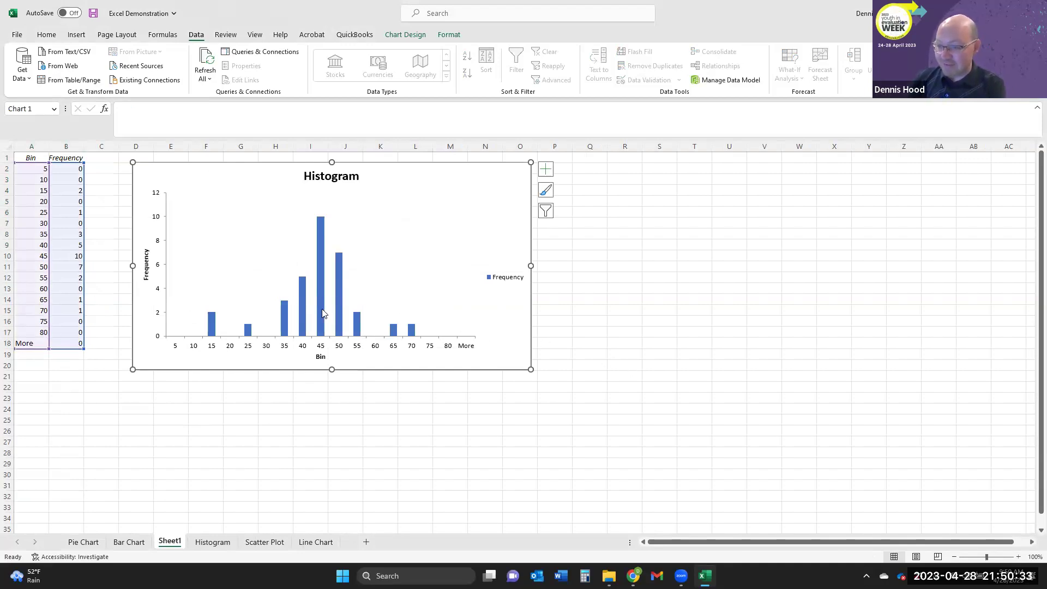
pyautogui.moveTo(319, 227)
pyautogui.click(581, 330)
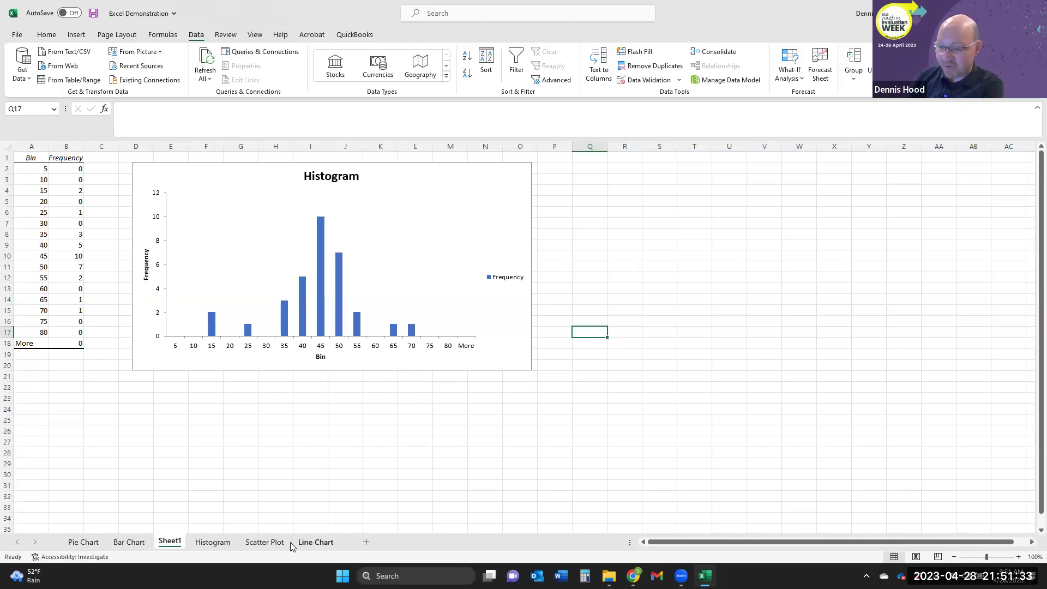
# On the Scatter Plot sheet, insert a scatter chart from A3:C15 that plots per-capita GDP against deaths per 100,000 live births.
pyautogui.click(267, 542)
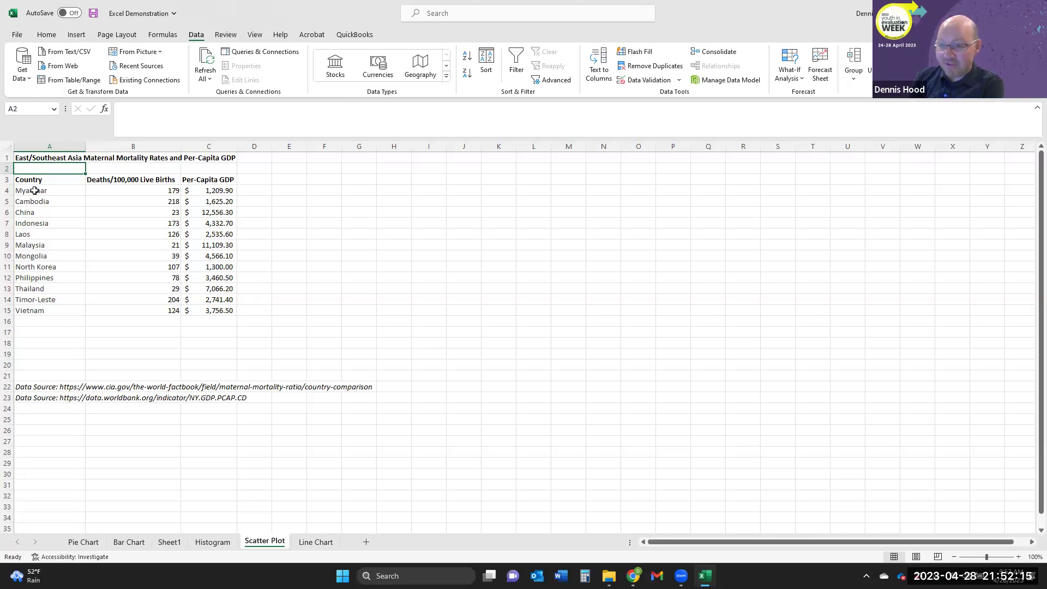
pyautogui.click(34, 178)
pyautogui.moveTo(33, 179); pyautogui.dragTo(213, 315)
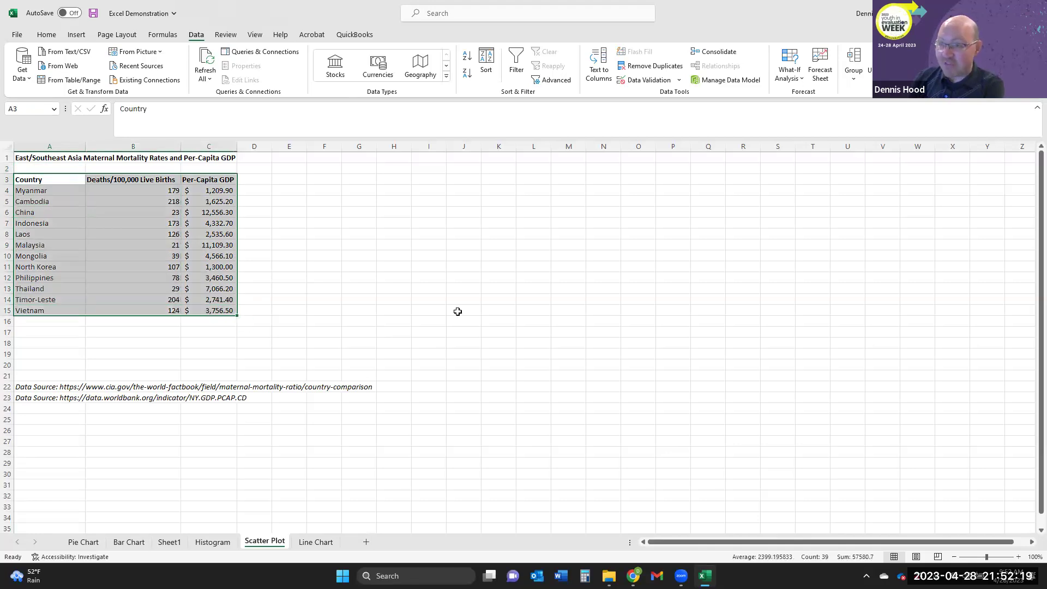
pyautogui.click(76, 35)
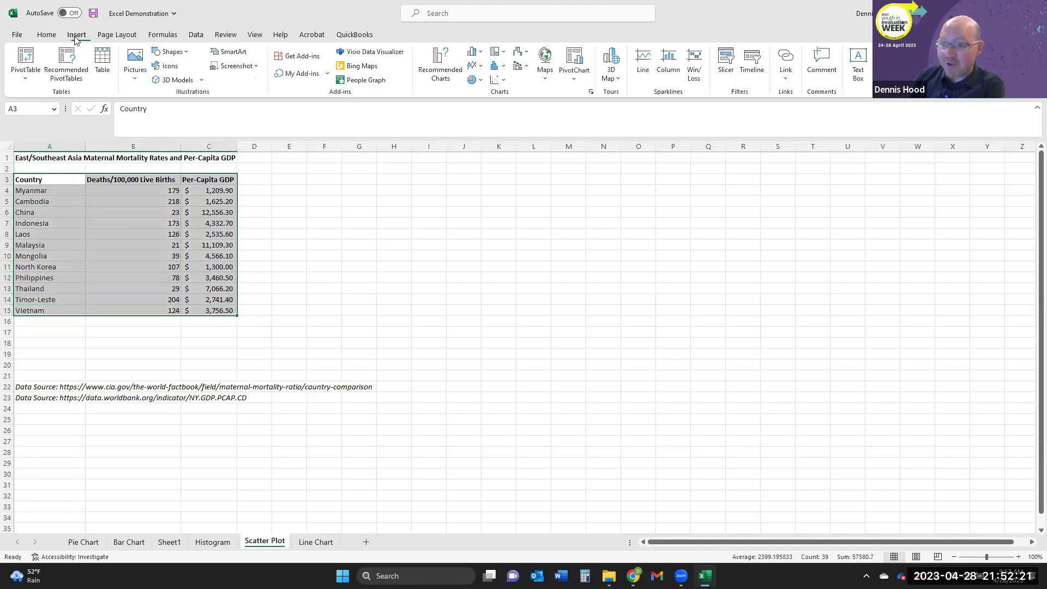
pyautogui.click(591, 92)
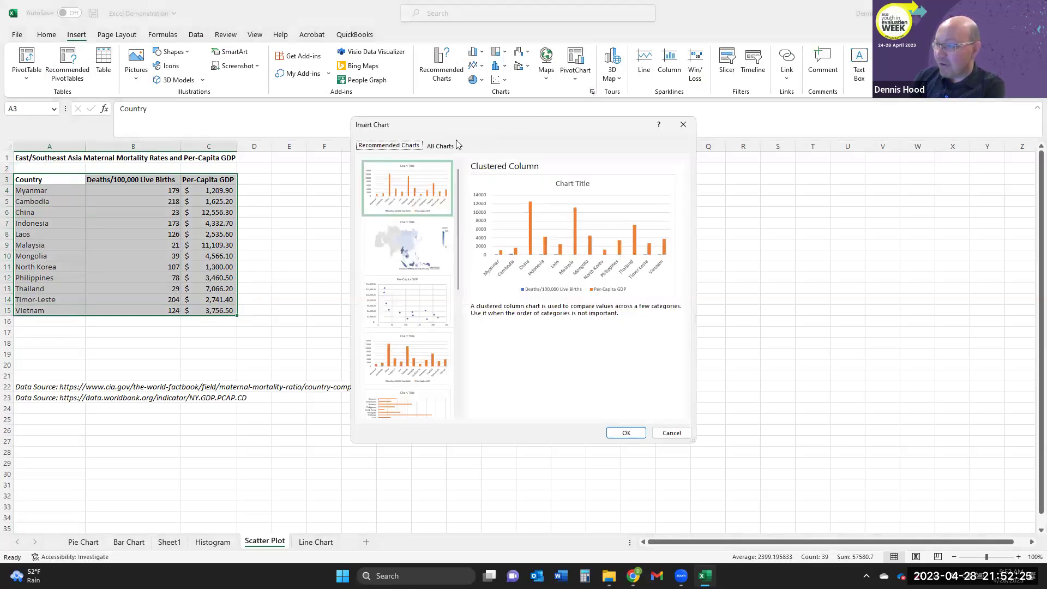
pyautogui.click(441, 145)
pyautogui.click(445, 181)
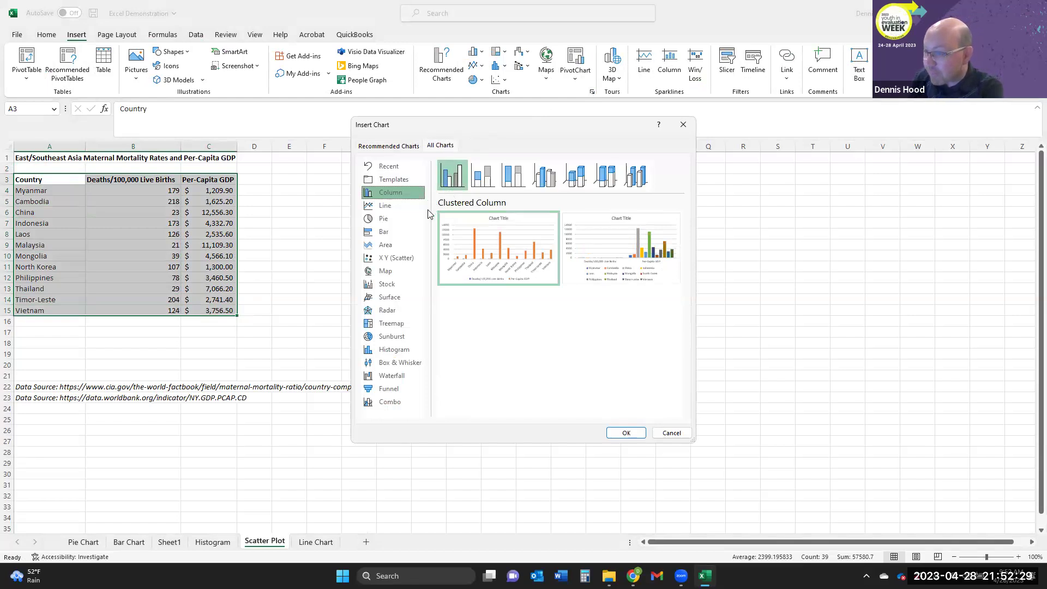
pyautogui.click(402, 258)
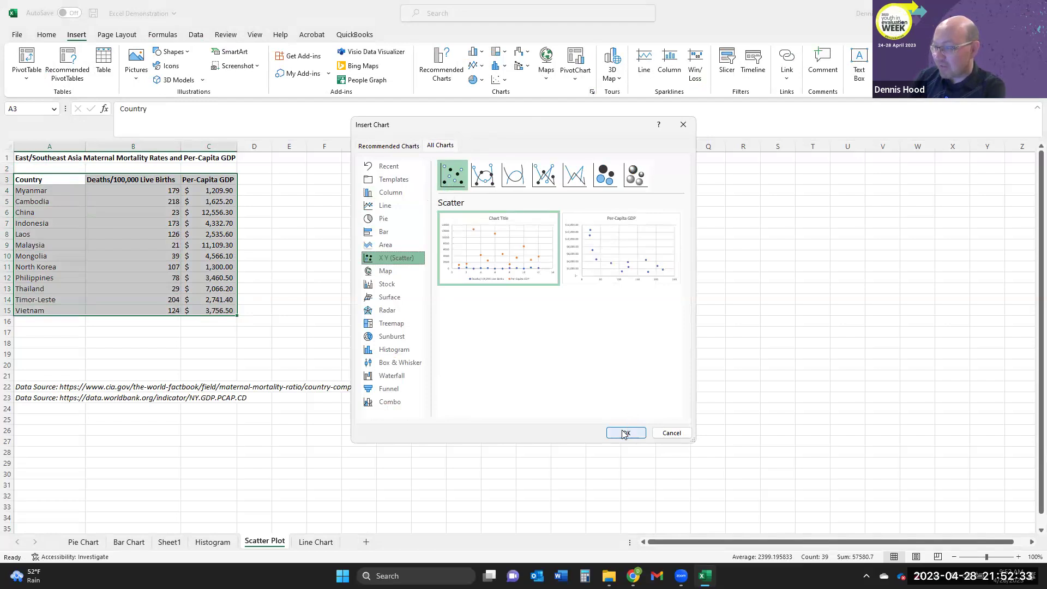
pyautogui.click(621, 264)
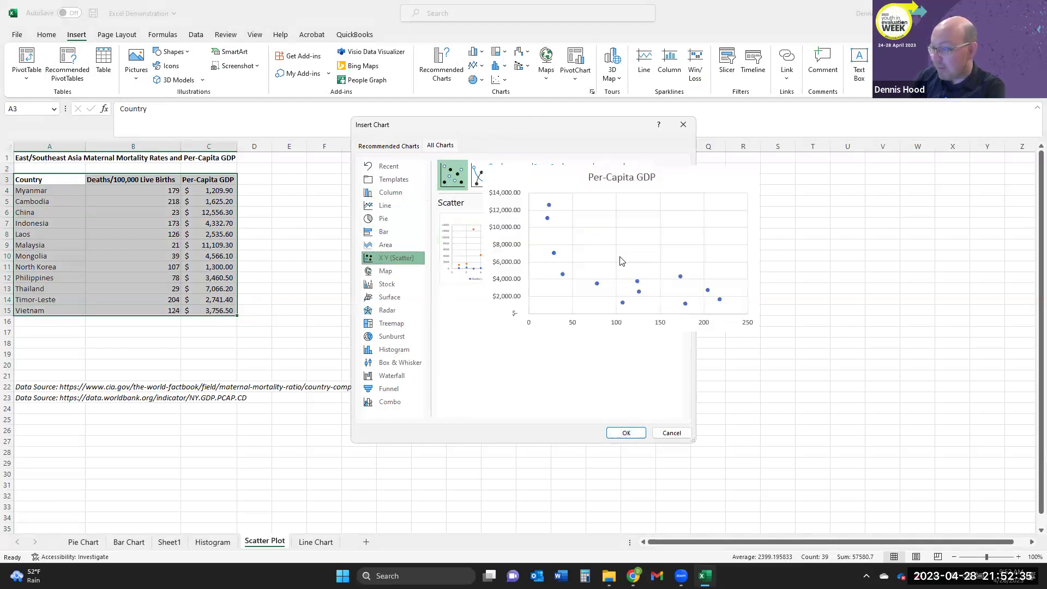
pyautogui.click(620, 432)
# Move the scatter chart beside the country data, with its upper-left corner near cell E3, and deselect it.
pyautogui.click(752, 375)
pyautogui.moveTo(591, 272); pyautogui.dragTo(477, 182)
pyautogui.click(670, 288)
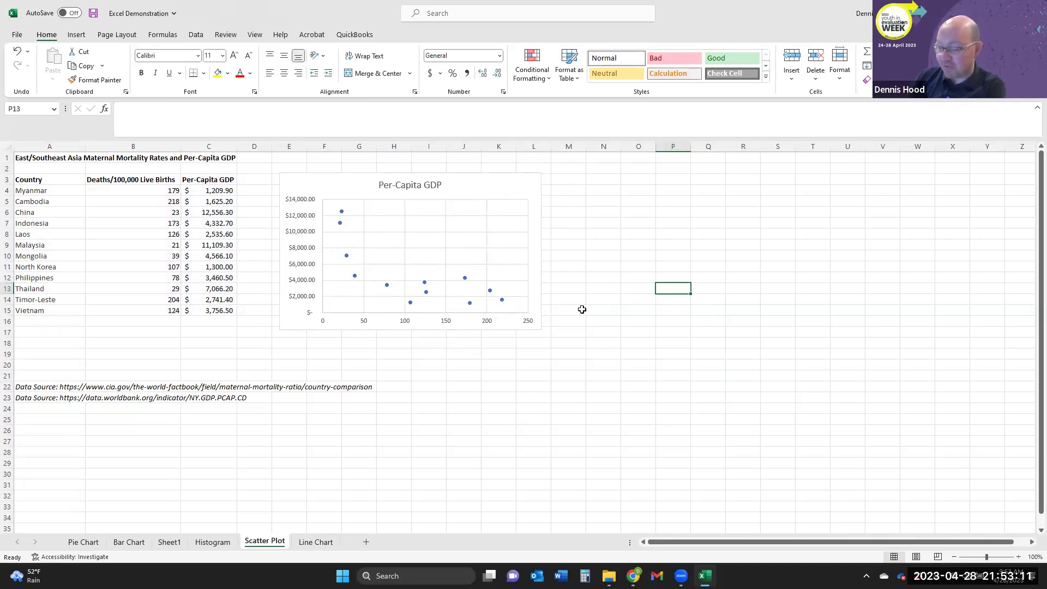
# On the Line Chart sheet, widen column B to separate the Low Temp and High Temp headers.
pyautogui.click(316, 542)
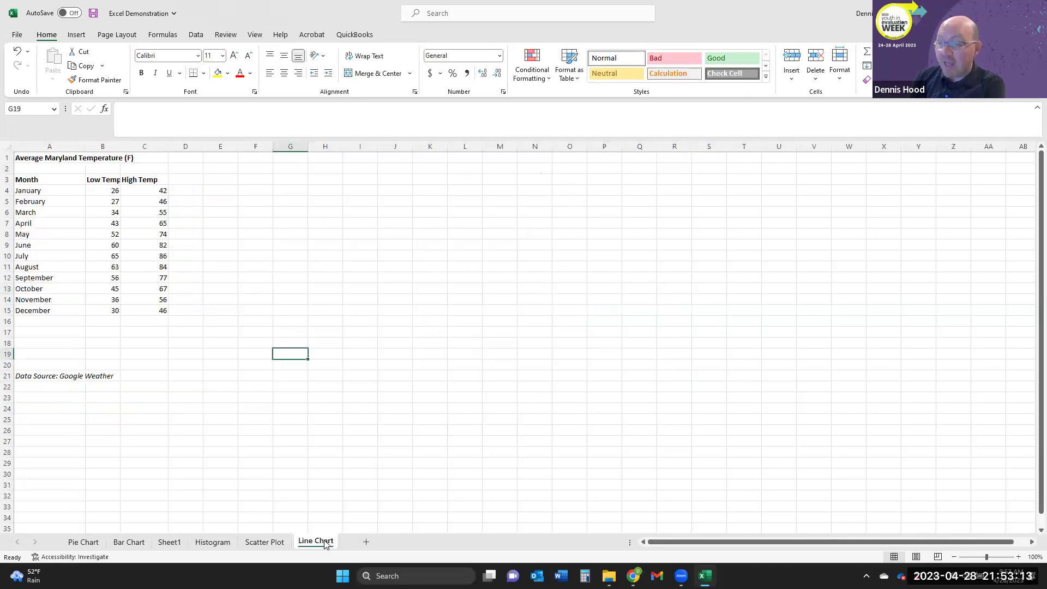
pyautogui.moveTo(121, 146); pyautogui.dragTo(145, 156)
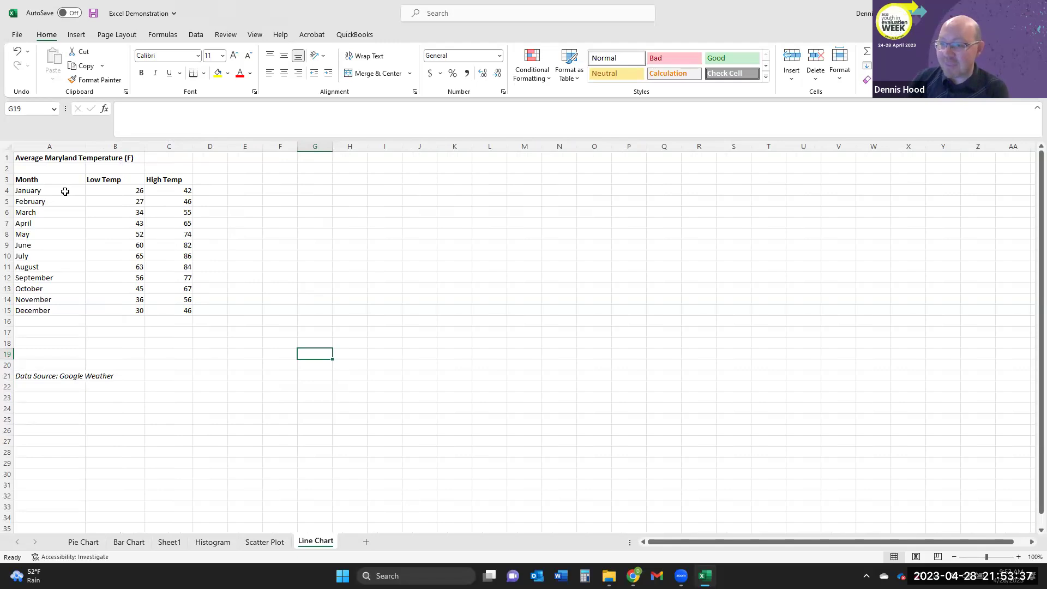
pyautogui.moveTo(44, 180); pyautogui.dragTo(161, 309)
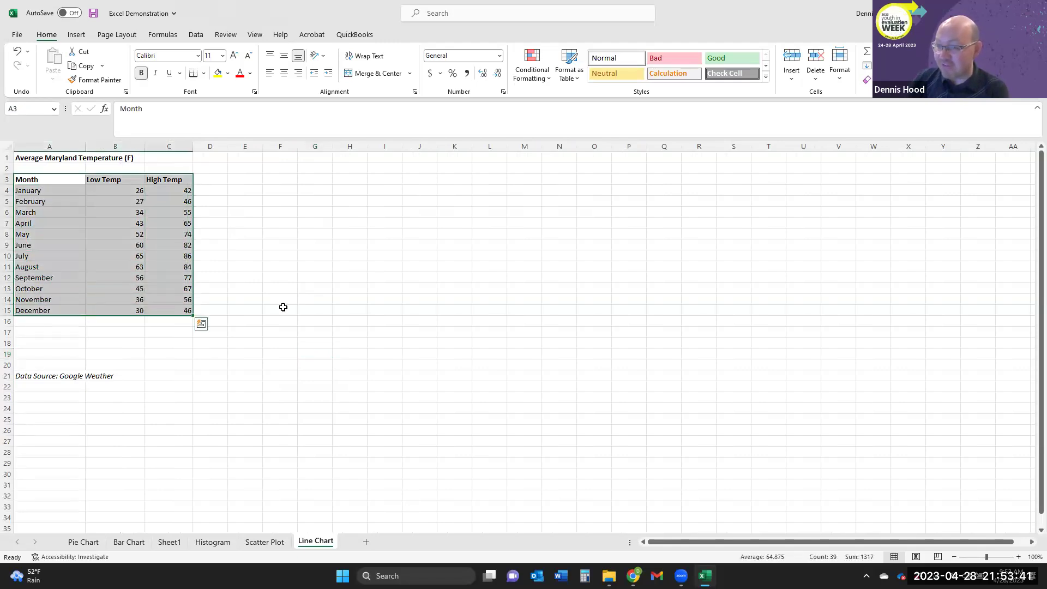
pyautogui.click(312, 276)
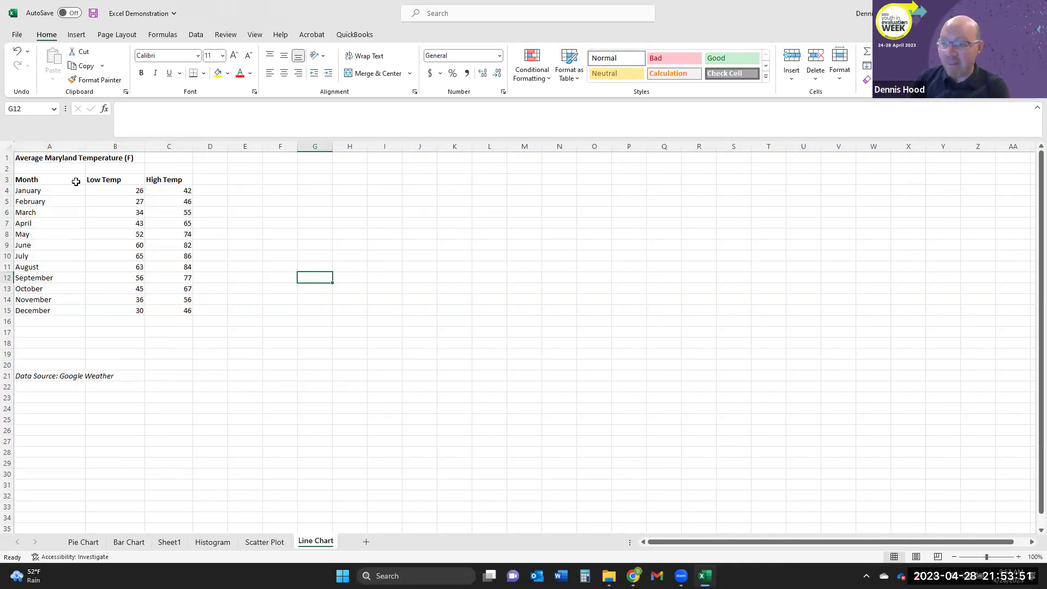
# Insert a basic line chart of monthly low and high temperatures from A3:C15, with the months along the horizontal axis.
pyautogui.moveTo(65, 179); pyautogui.dragTo(161, 310)
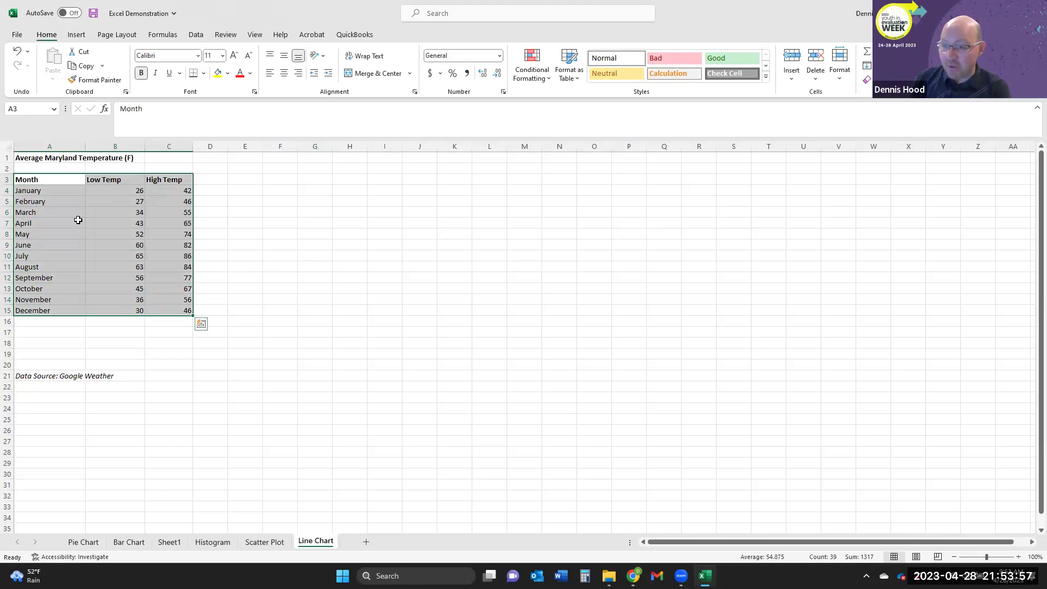
pyautogui.click(76, 35)
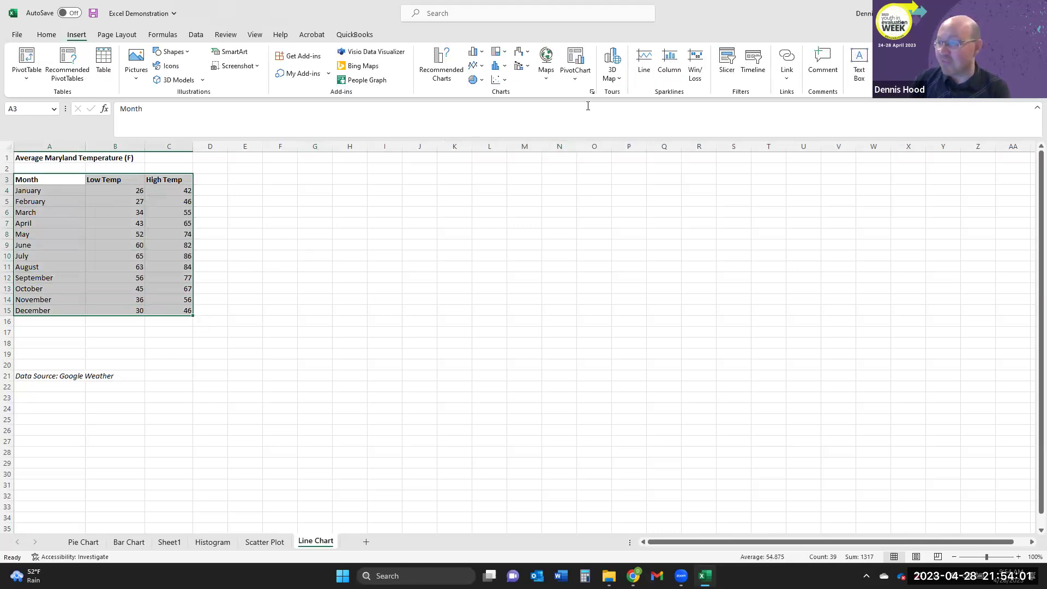
pyautogui.click(592, 91)
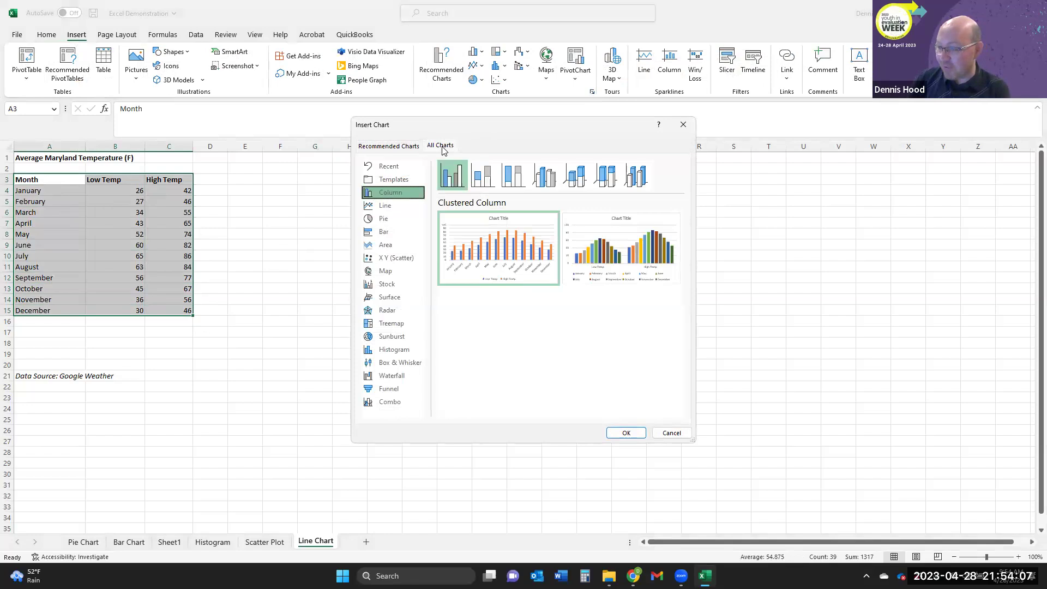
pyautogui.click(390, 206)
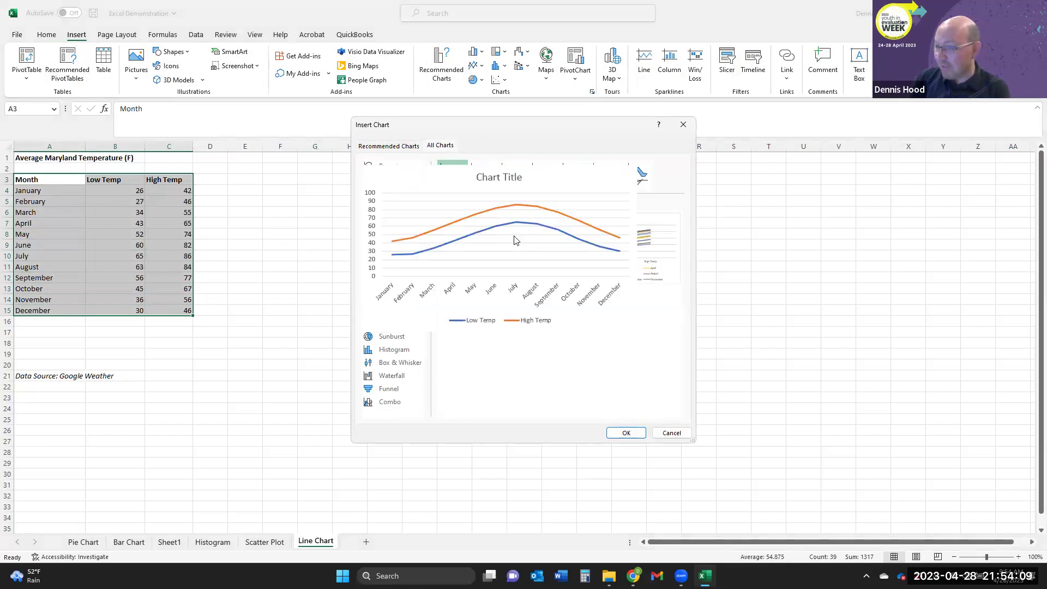
pyautogui.click(500, 227)
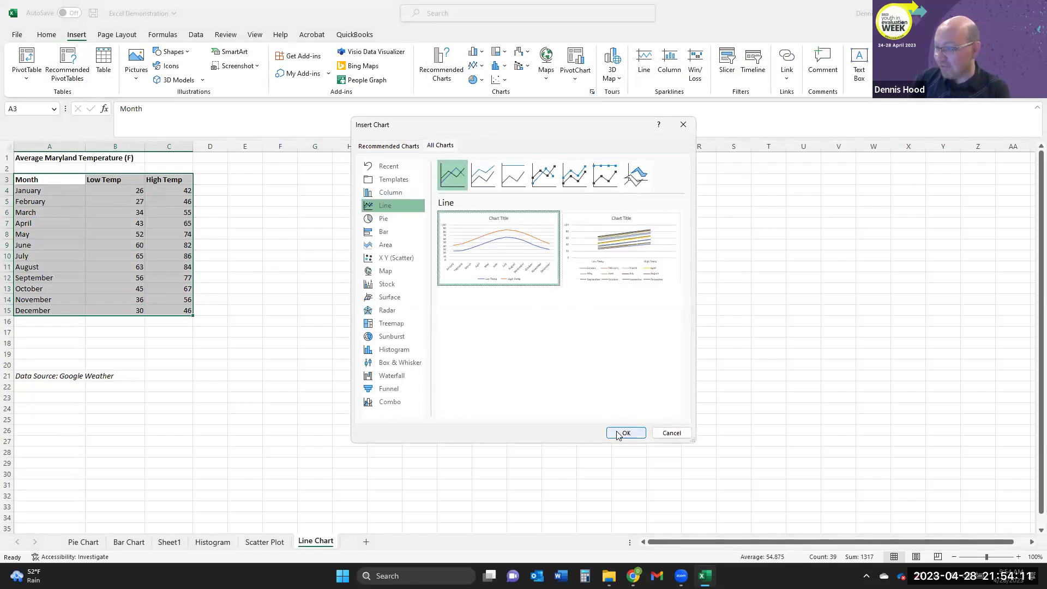
pyautogui.click(625, 433)
# Move the line chart beside the temperature data and enlarge it to span about E4 to N21, leaving it deselected.
pyautogui.click(487, 211)
pyautogui.moveTo(483, 267); pyautogui.dragTo(328, 188)
pyautogui.click(594, 349)
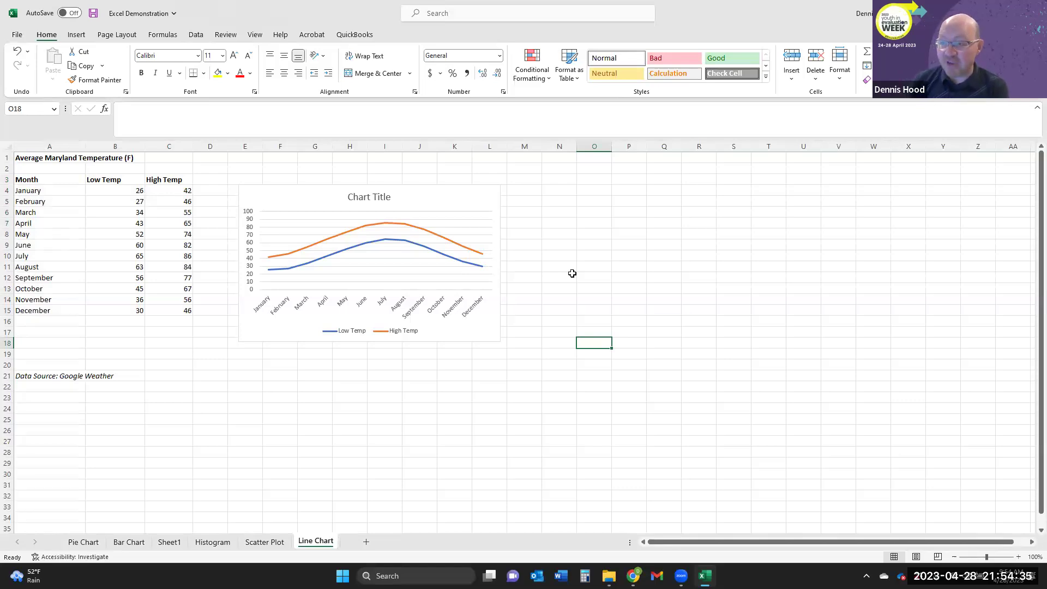
pyautogui.click(499, 326)
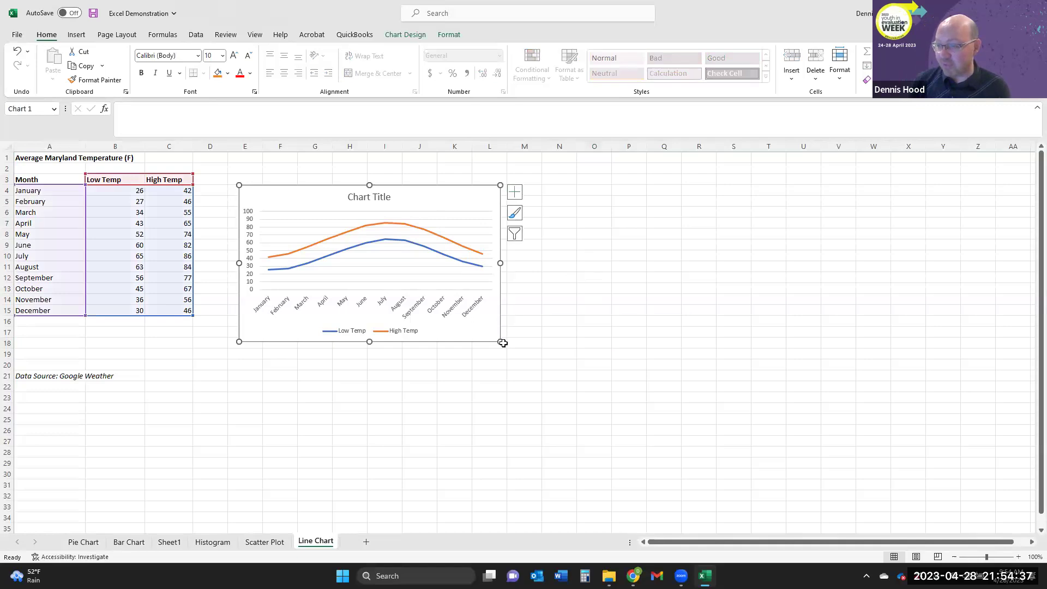
pyautogui.moveTo(502, 342); pyautogui.dragTo(557, 376)
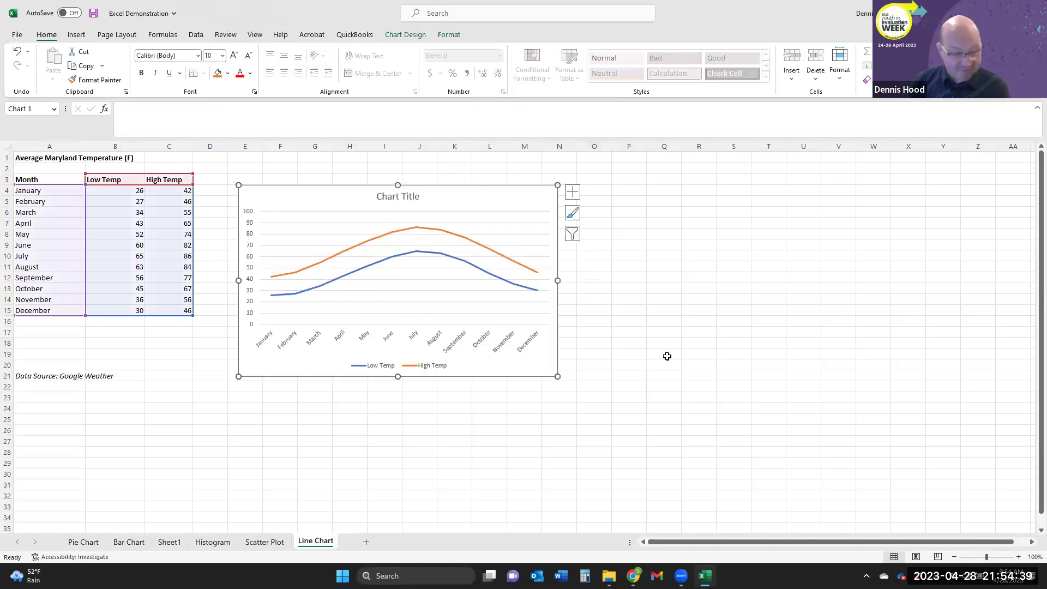
pyautogui.click(667, 355)
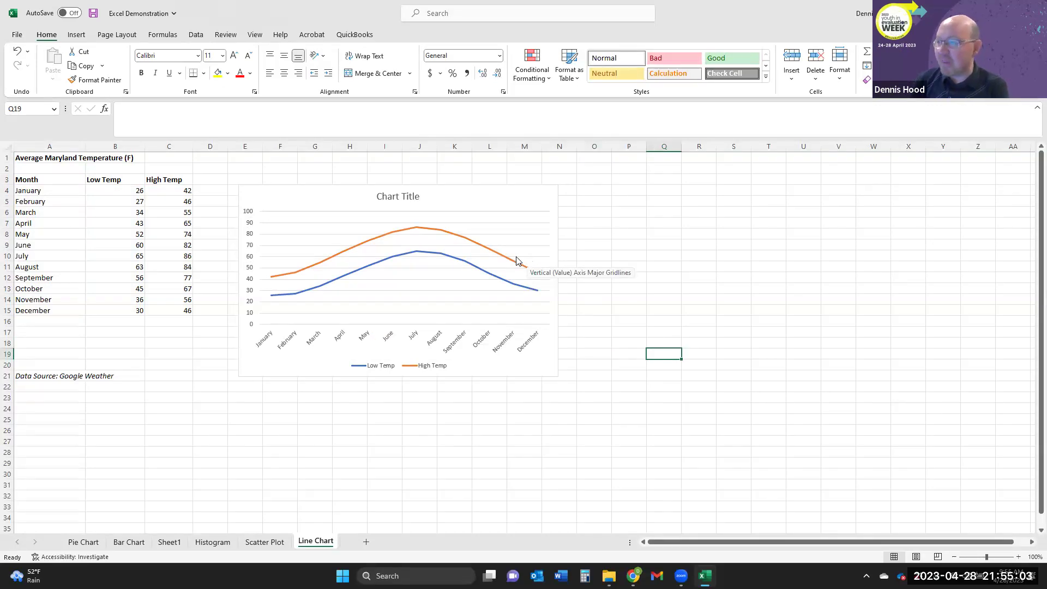
# Recolour the High Temp line in the temperature chart with the standard Dark Red outline colour.
pyautogui.moveTo(510, 261)
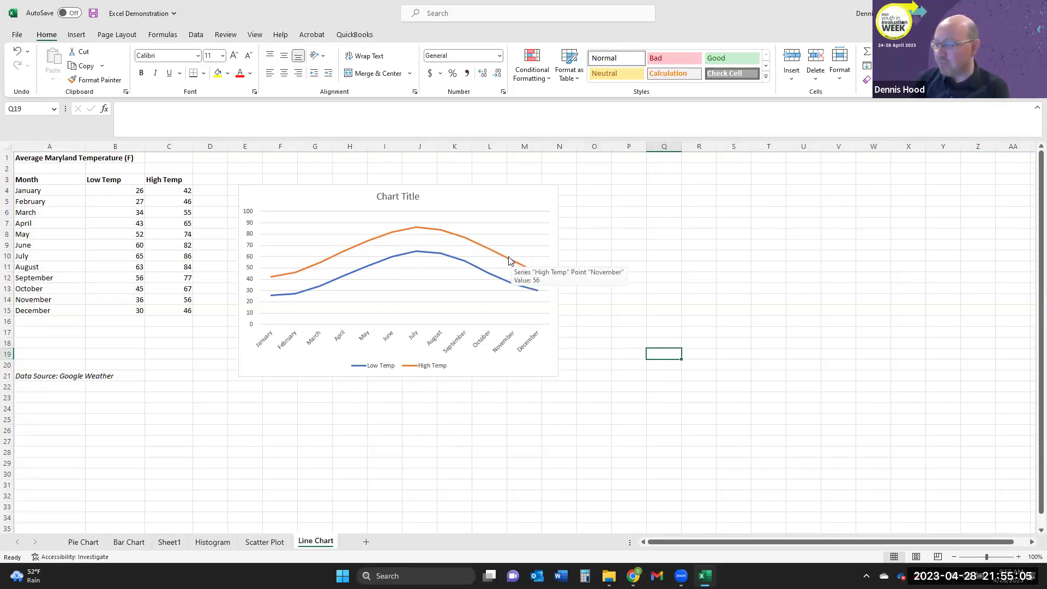
pyautogui.click(469, 243)
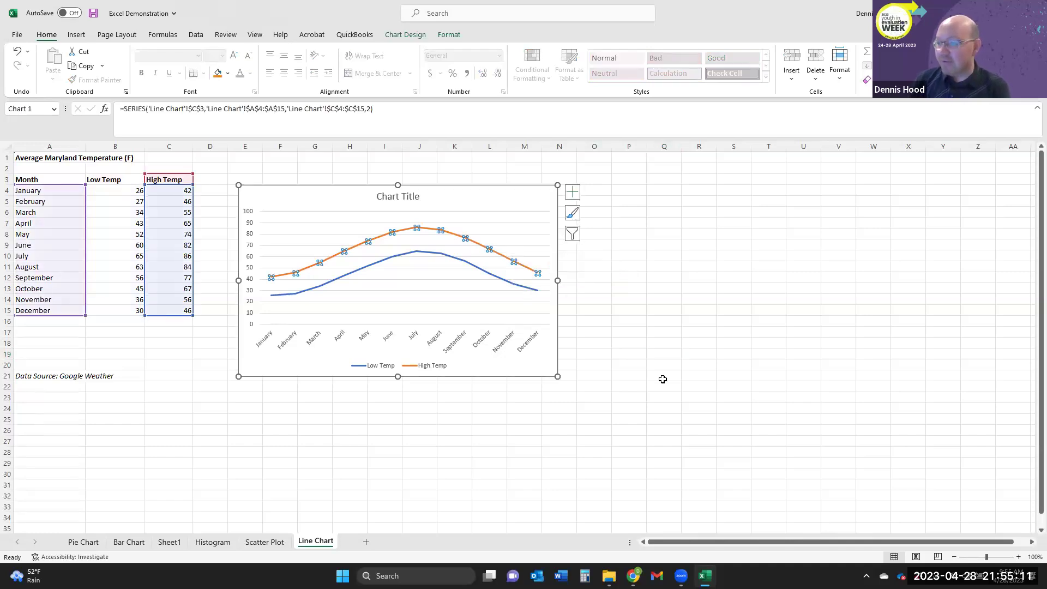
pyautogui.rightClick(451, 238)
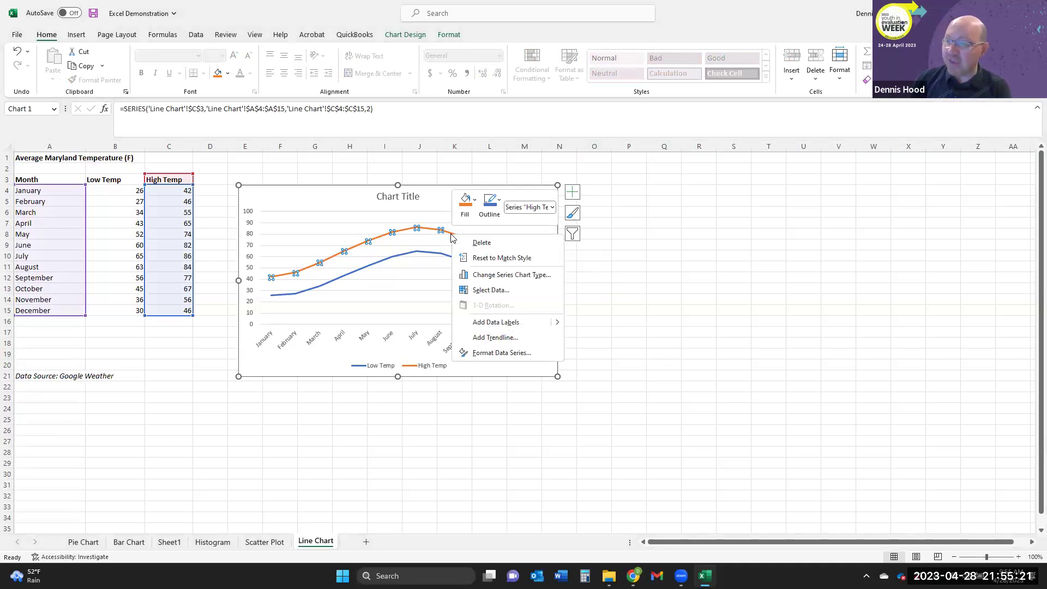
pyautogui.click(491, 215)
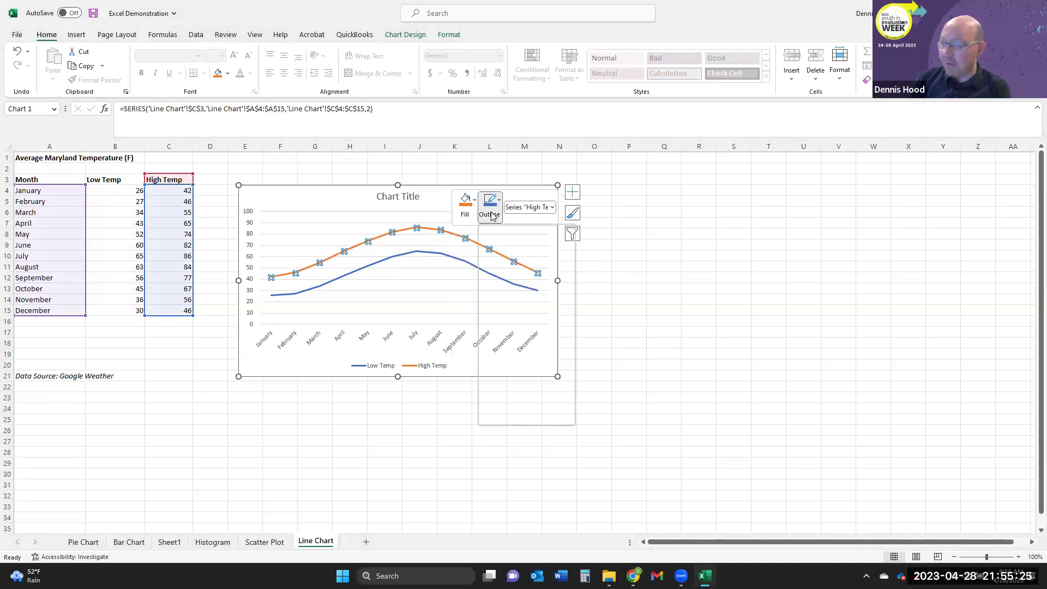
pyautogui.click(490, 213)
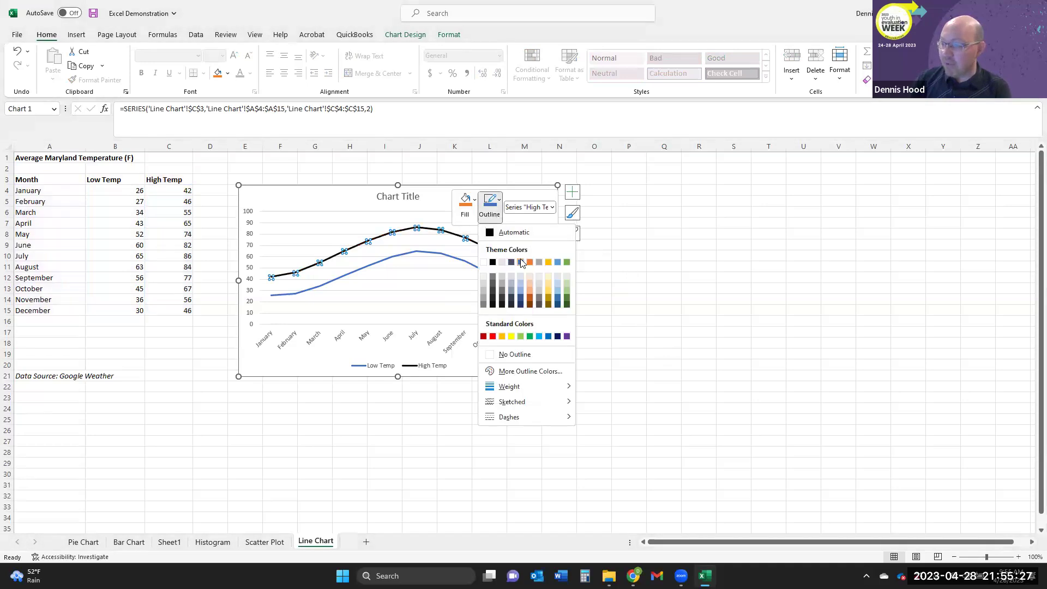
pyautogui.click(482, 336)
pyautogui.click(690, 294)
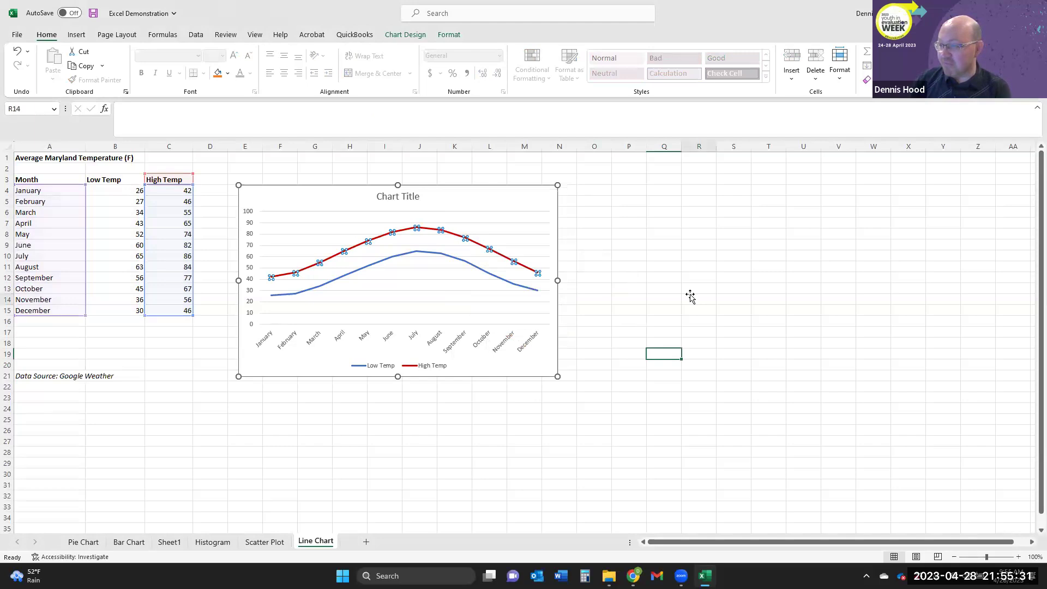
# Recolour the Low Temp line with the standard Light Blue outline colour and deselect the chart.
pyautogui.click(478, 269)
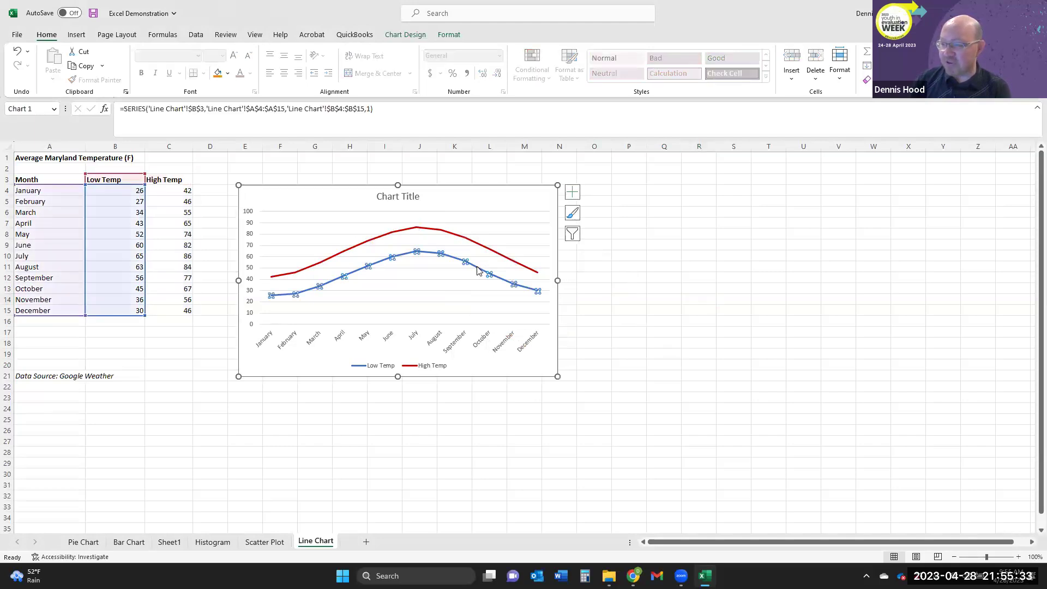
pyautogui.rightClick(478, 269)
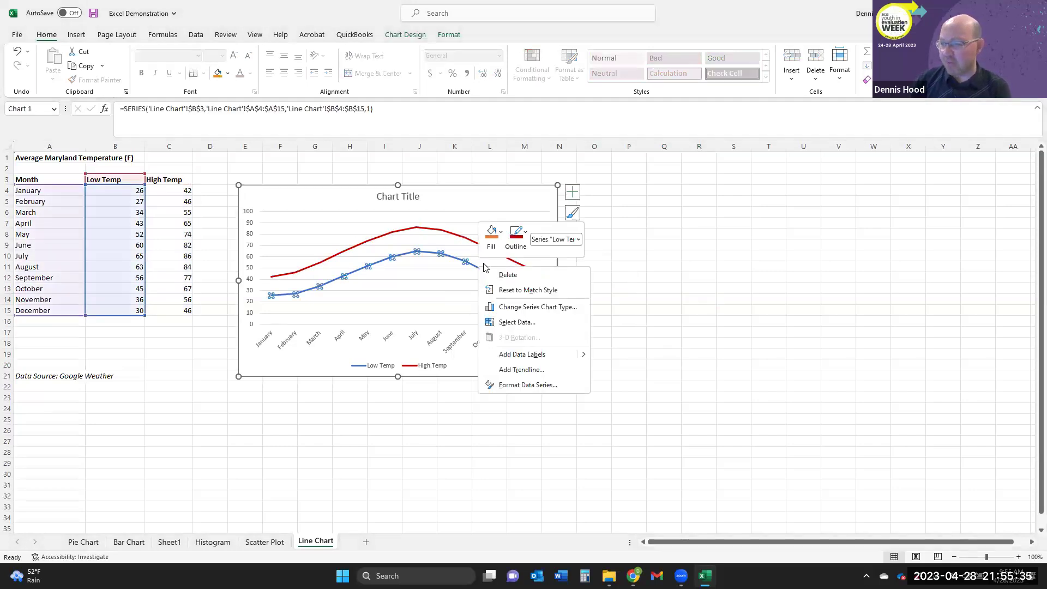
pyautogui.click(516, 245)
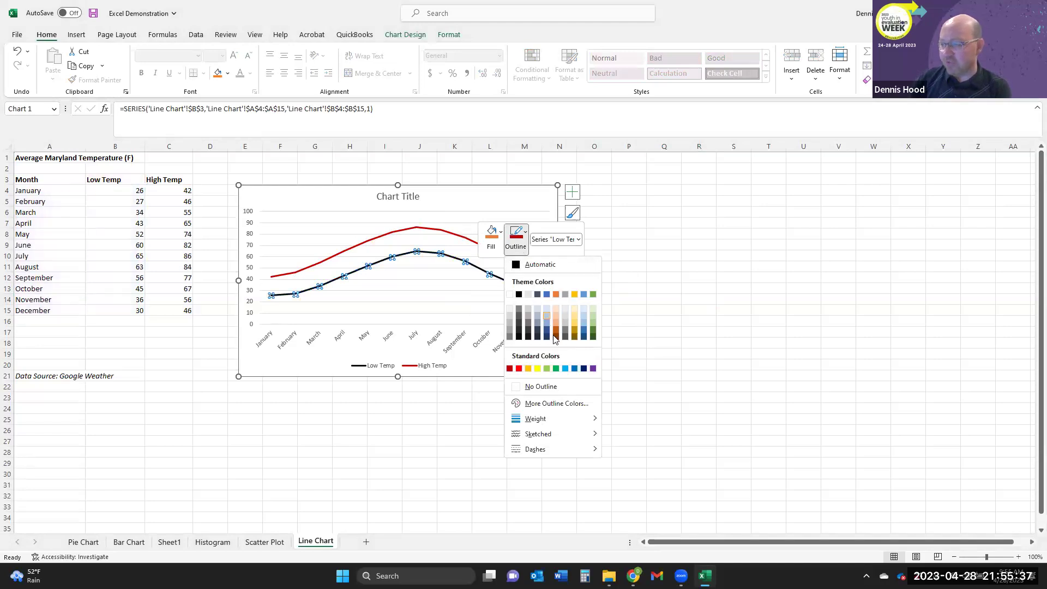
pyautogui.click(564, 368)
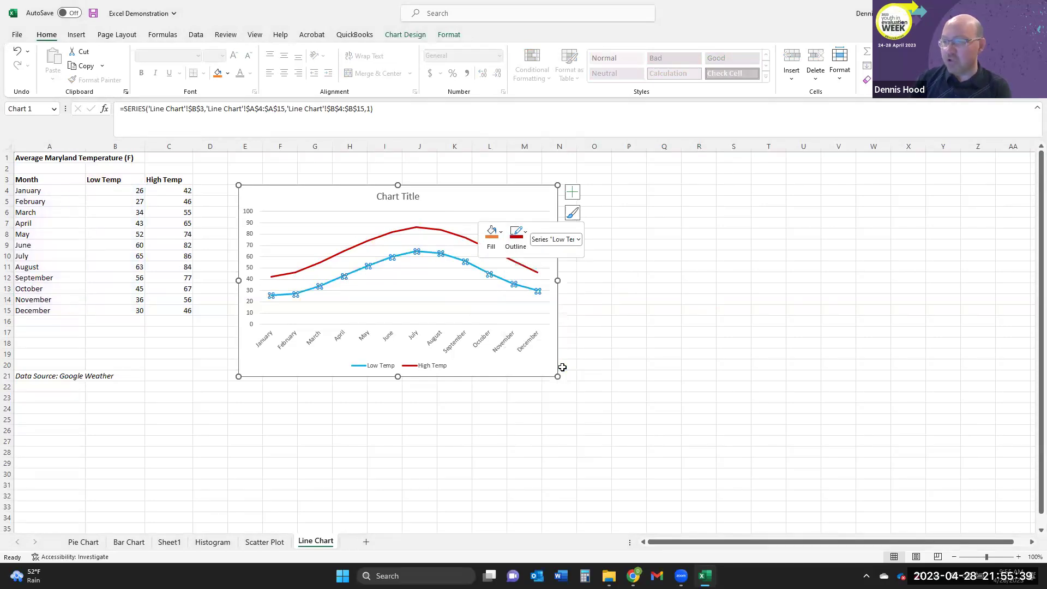
pyautogui.click(659, 320)
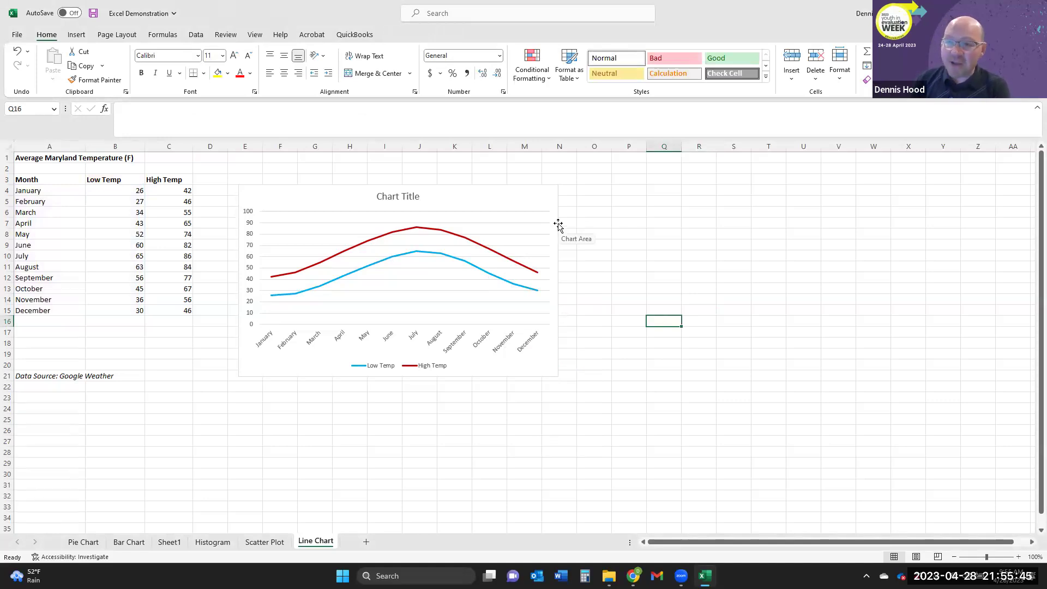
# Show the line chart's element options and toggle the axes and the chart title off and back on.
pyautogui.click(527, 195)
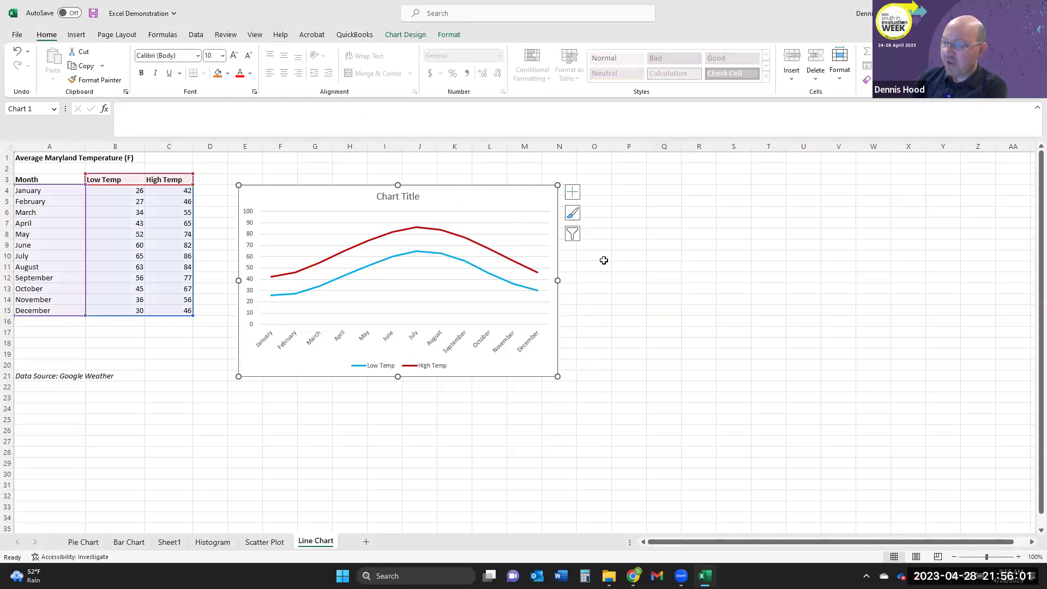
pyautogui.click(574, 193)
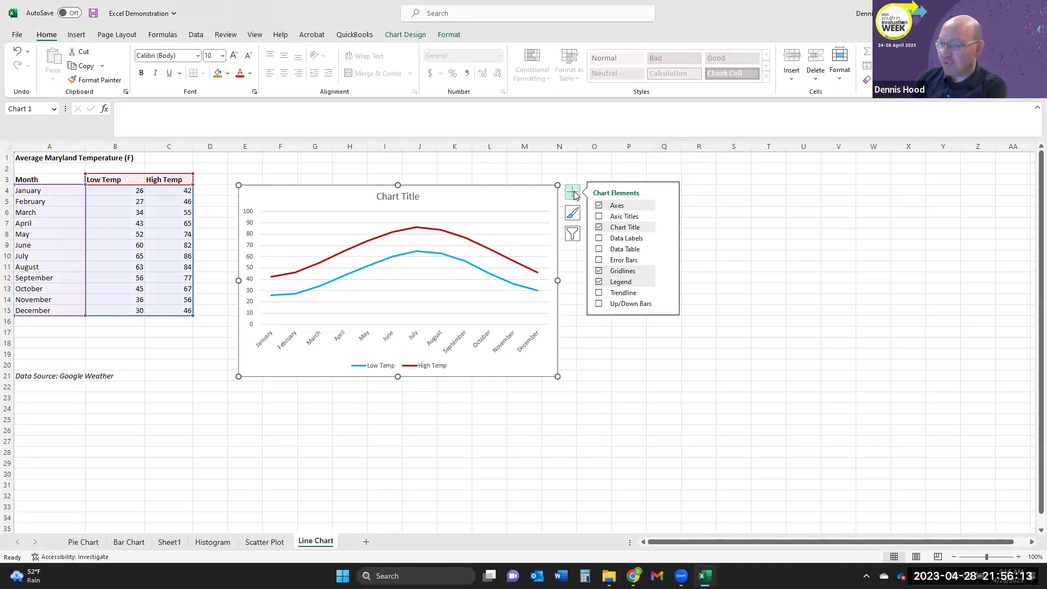
pyautogui.click(599, 205)
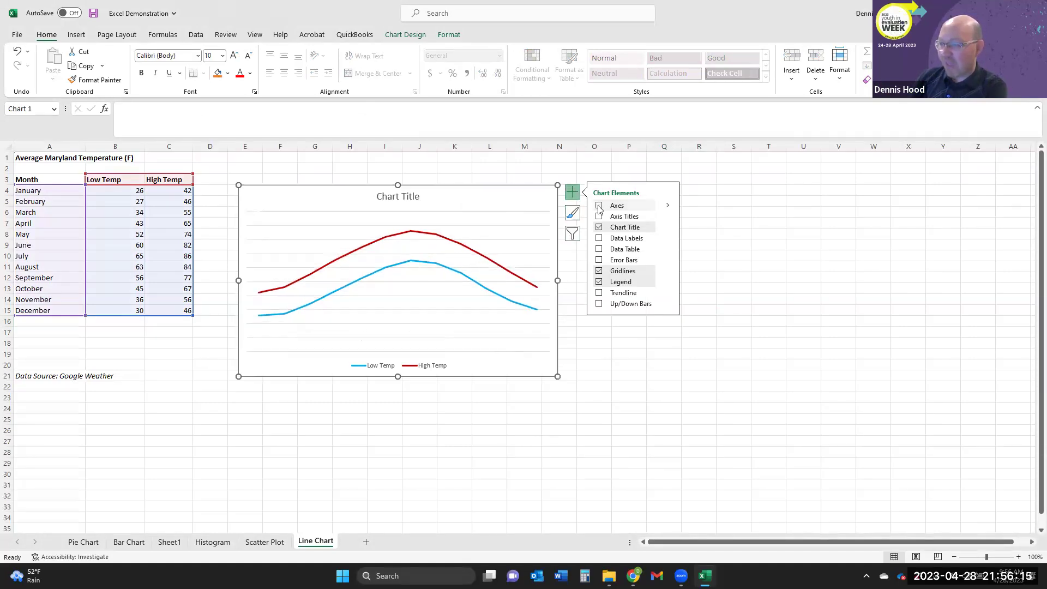
pyautogui.click(599, 206)
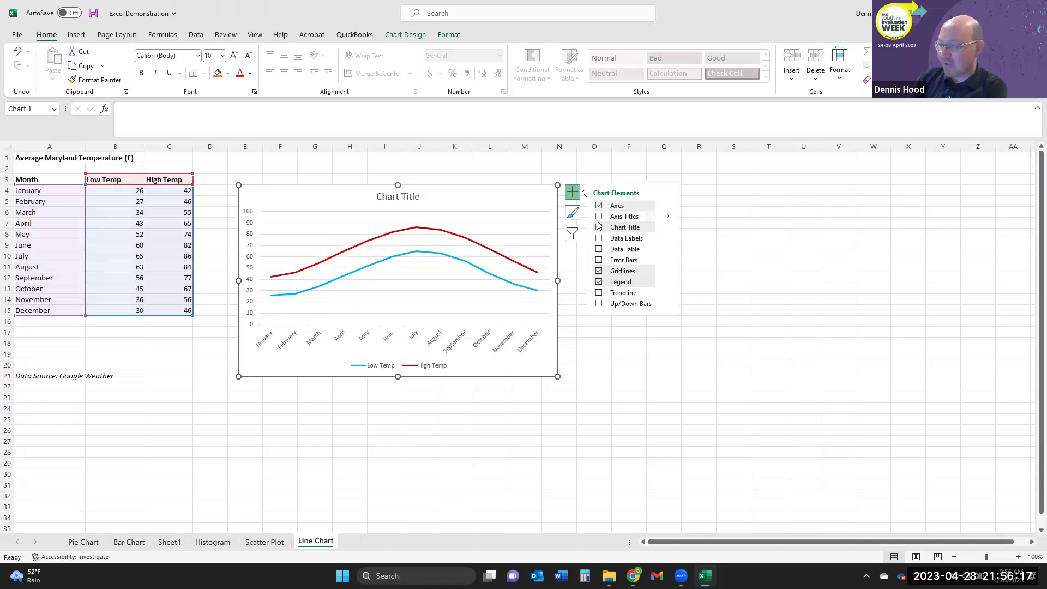
pyautogui.click(599, 227)
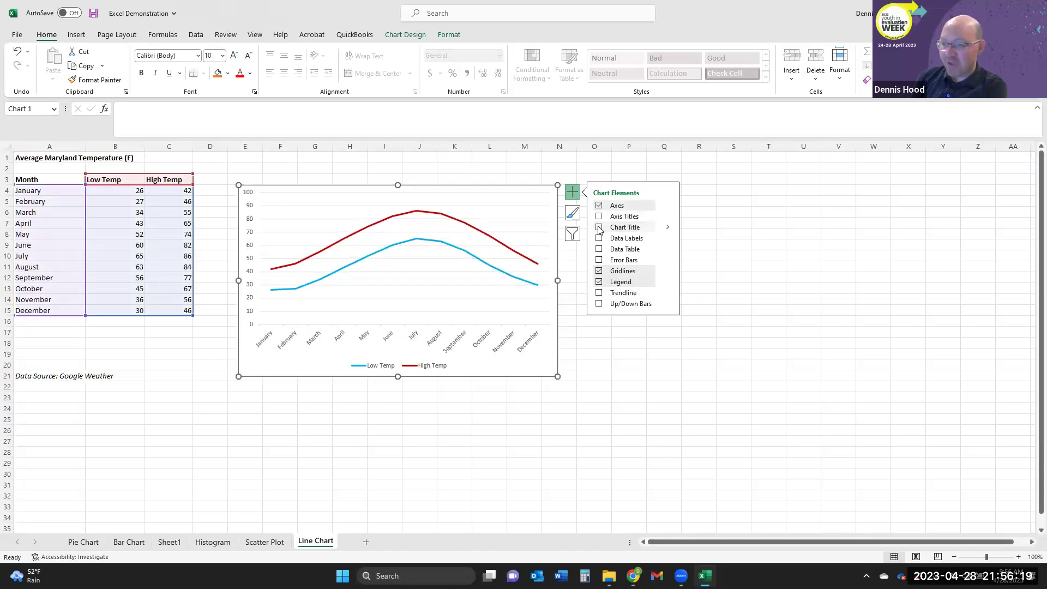
pyautogui.click(598, 228)
# Try out data labels, a data table and error bars on the line chart, removing each one again.
pyautogui.click(599, 238)
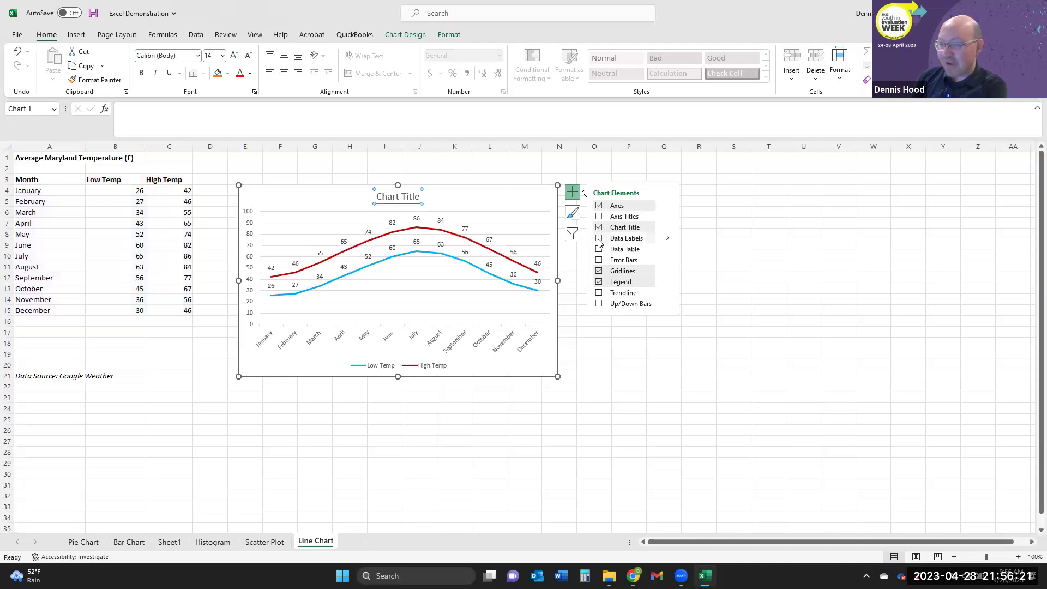
pyautogui.click(599, 238)
pyautogui.click(598, 250)
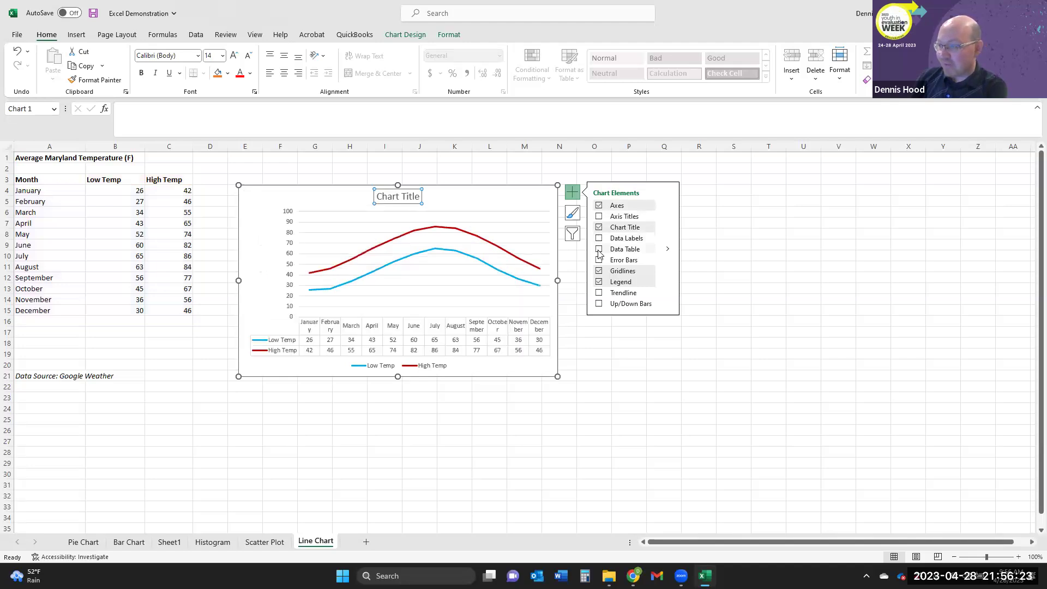
pyautogui.click(598, 249)
pyautogui.click(598, 260)
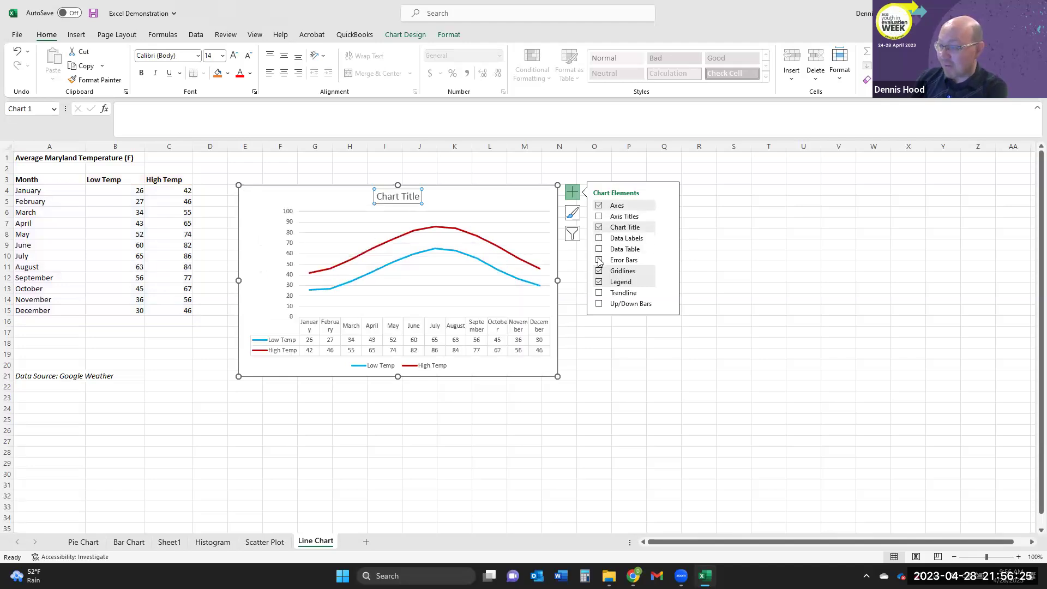
pyautogui.click(599, 260)
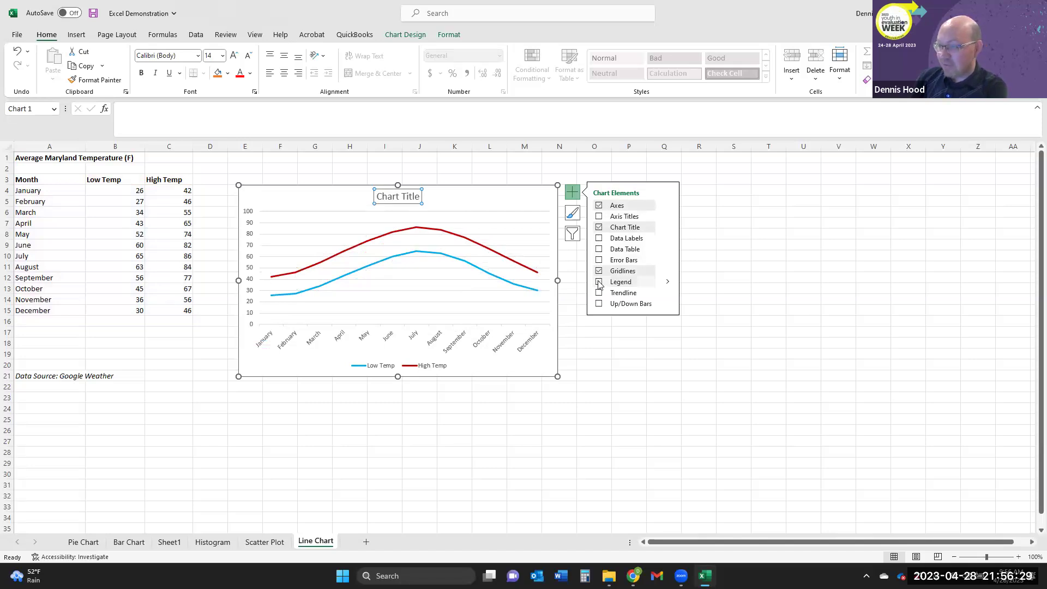
# Remove and re-add the legend so it sits to the right of the plot, and remove the chart's gridlines.
pyautogui.click(599, 282)
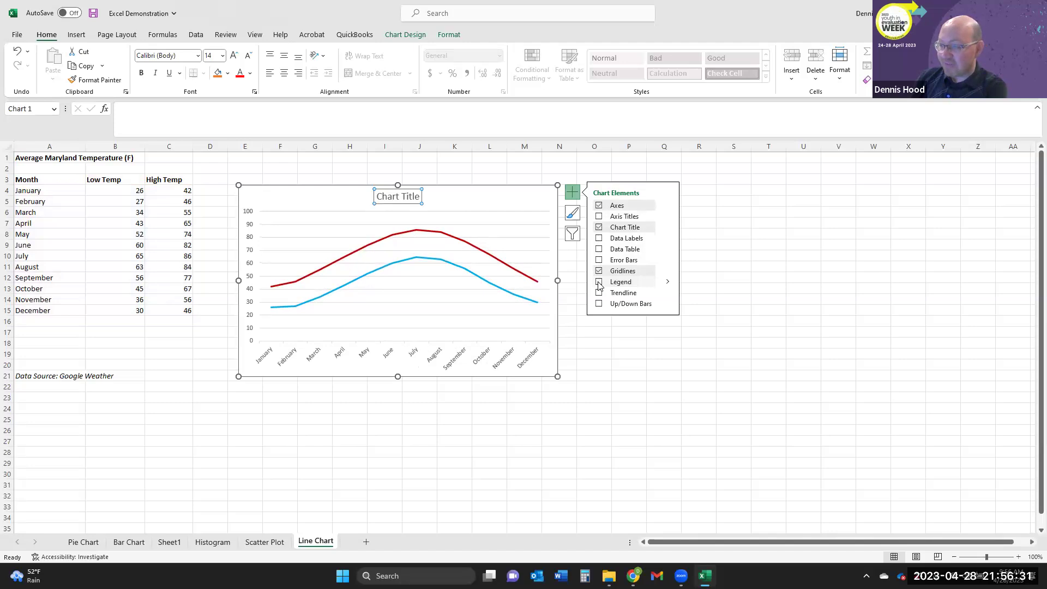
pyautogui.click(598, 282)
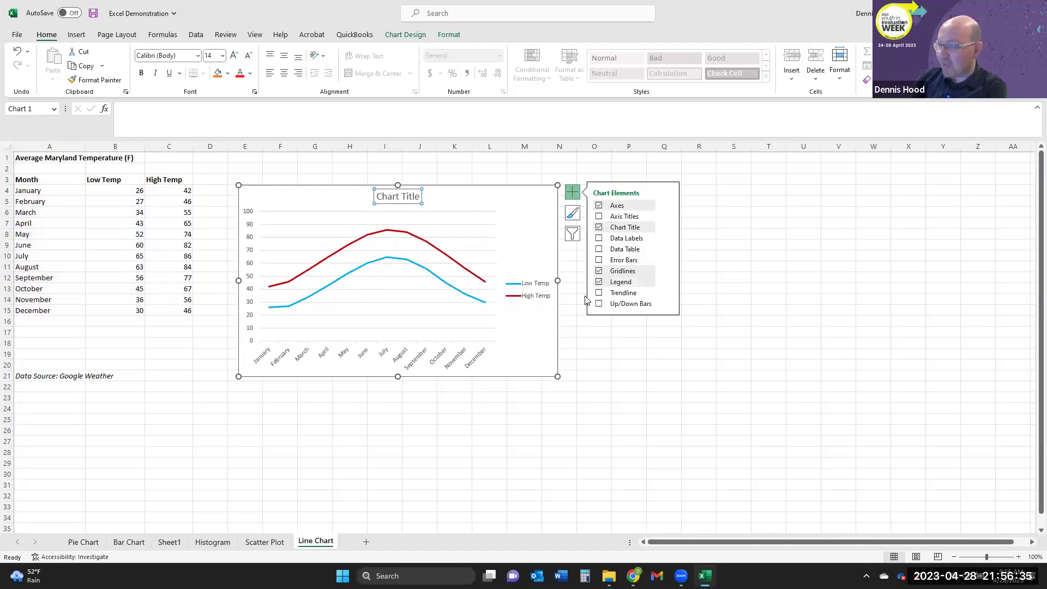
pyautogui.click(599, 270)
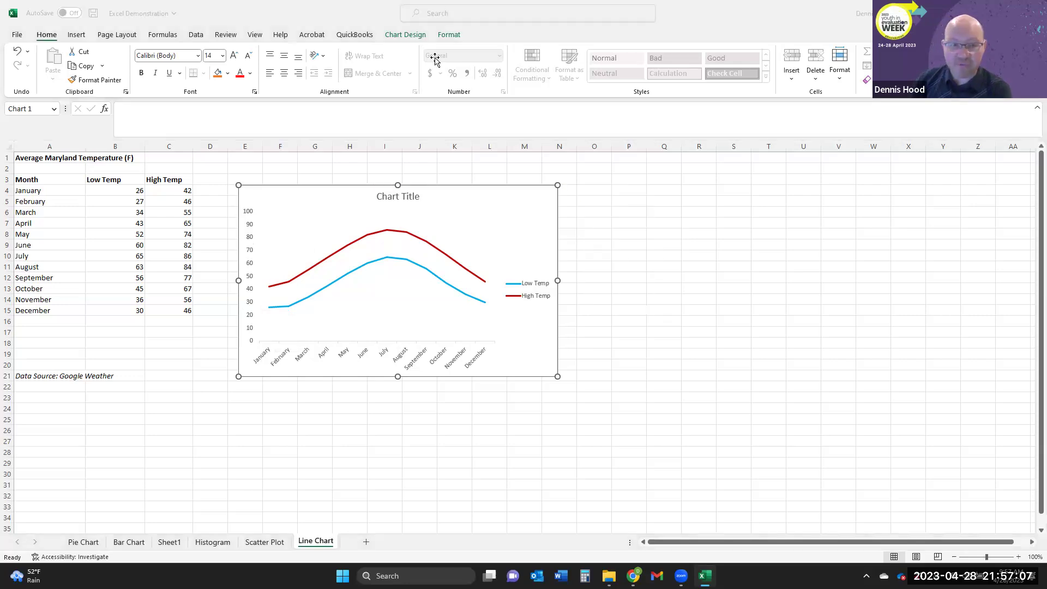
# Set the vertical axis bounds to a minimum of 20 and a maximum of 90, and close the axis formatting options.
pyautogui.click(250, 253)
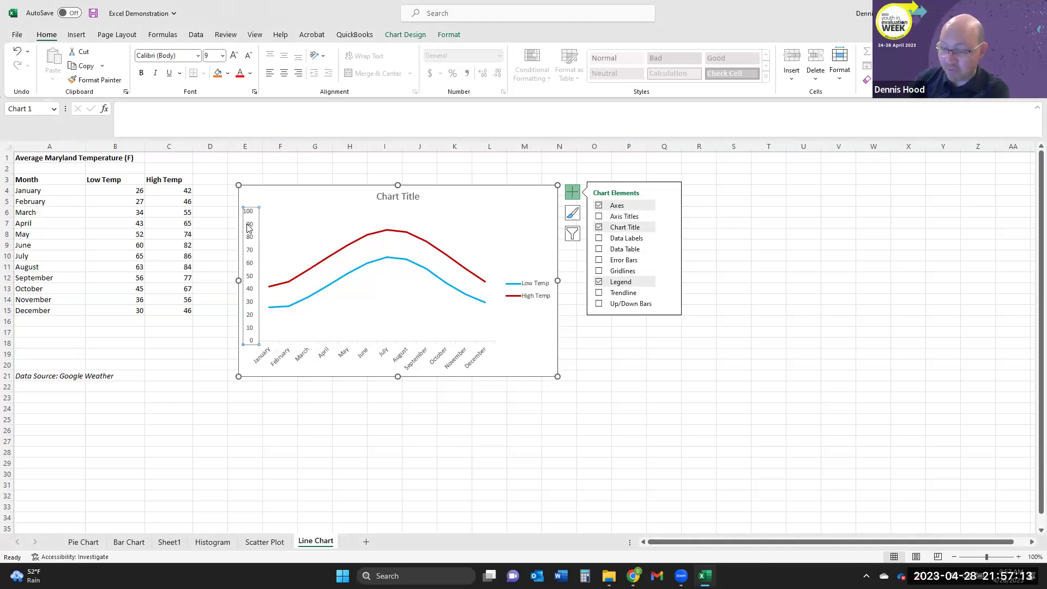
pyautogui.rightClick(253, 268)
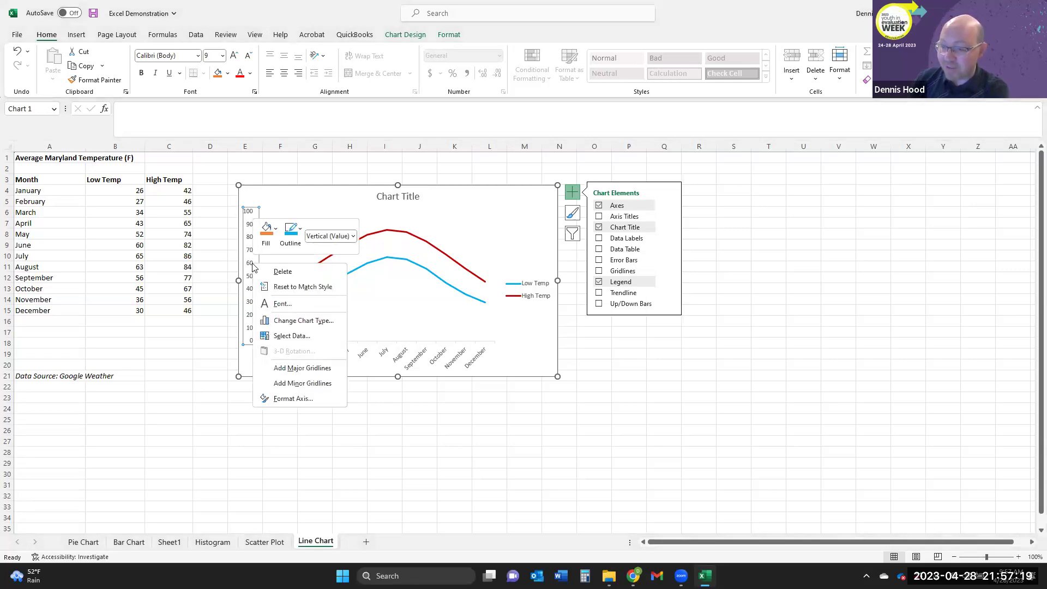
pyautogui.click(292, 398)
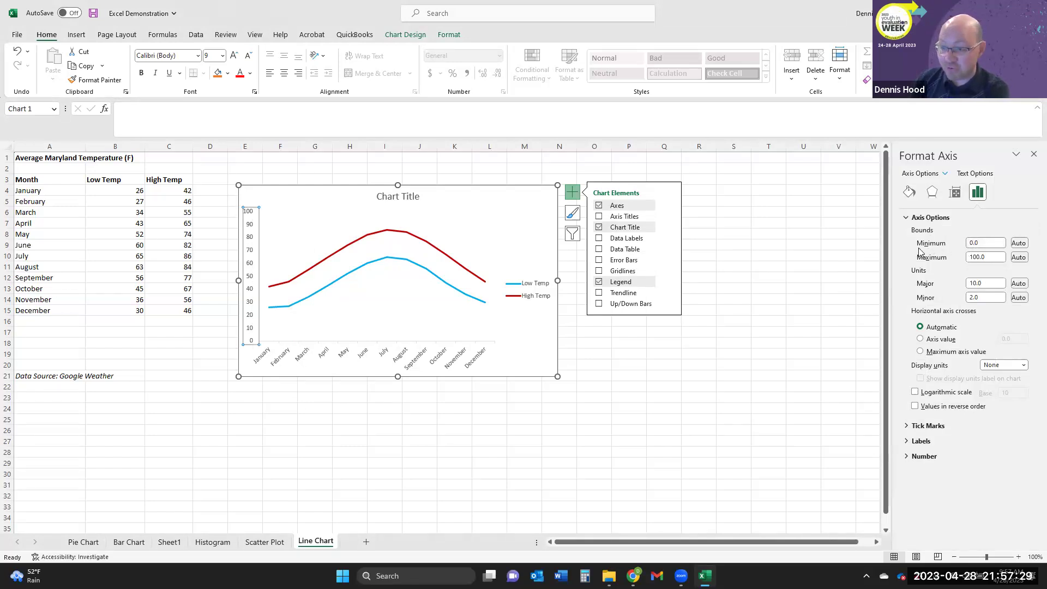
pyautogui.click(986, 243)
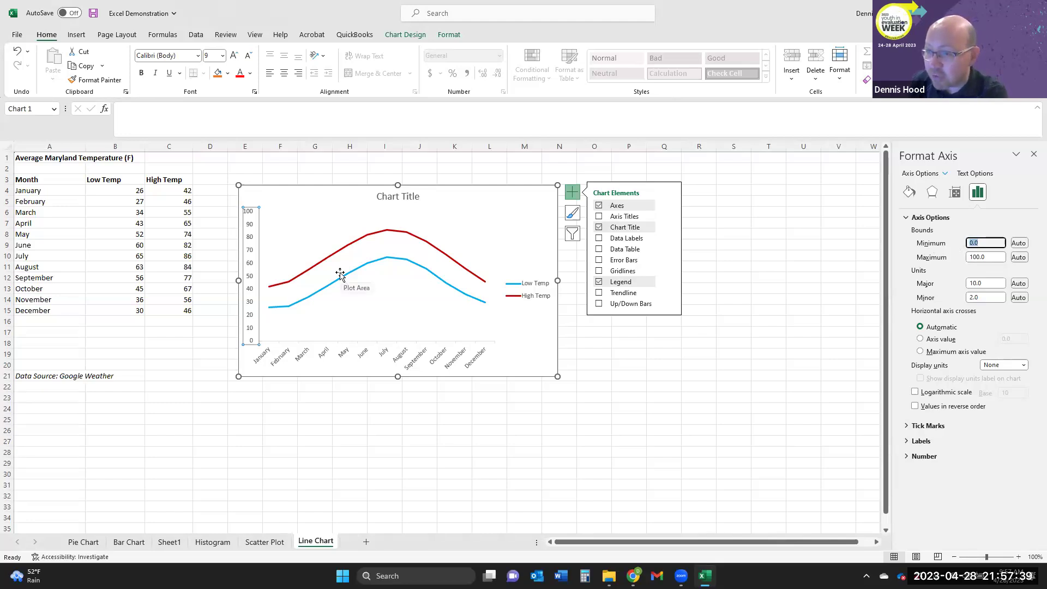
pyautogui.write('20')
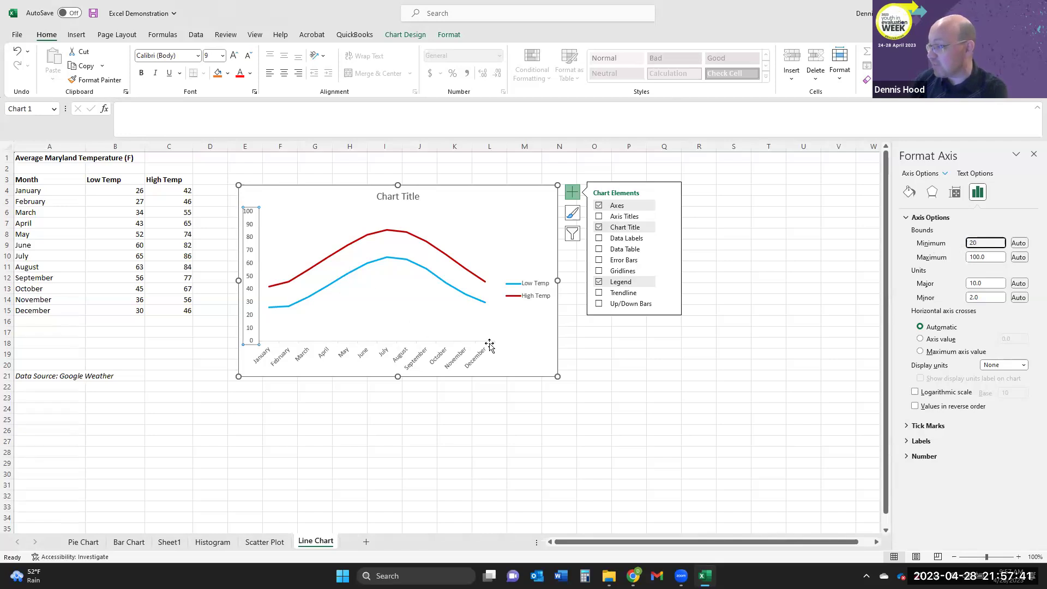
pyautogui.press('Tab')
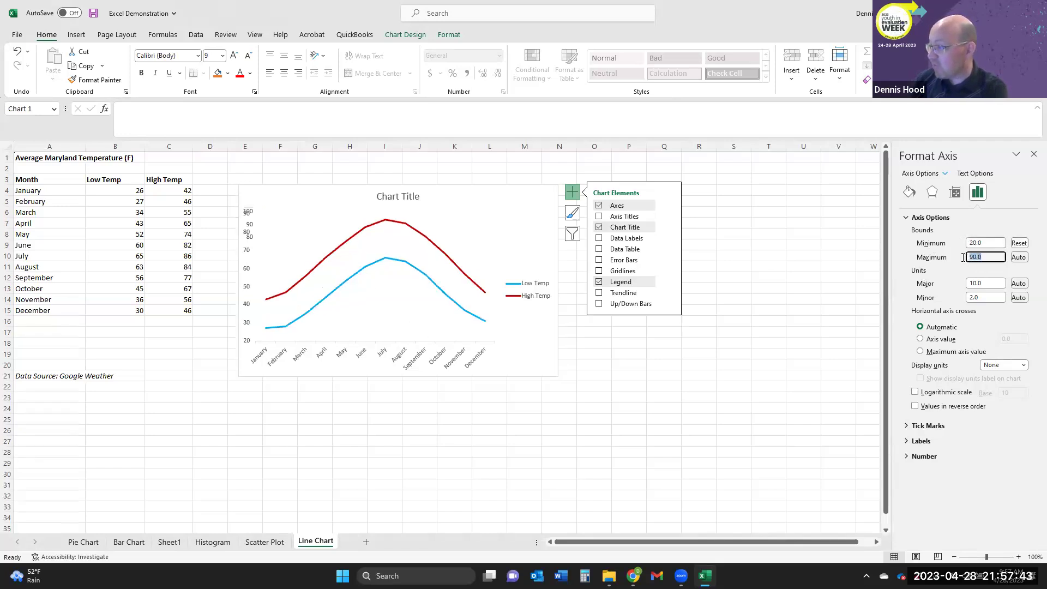
pyautogui.write('90')
pyautogui.press('Return')
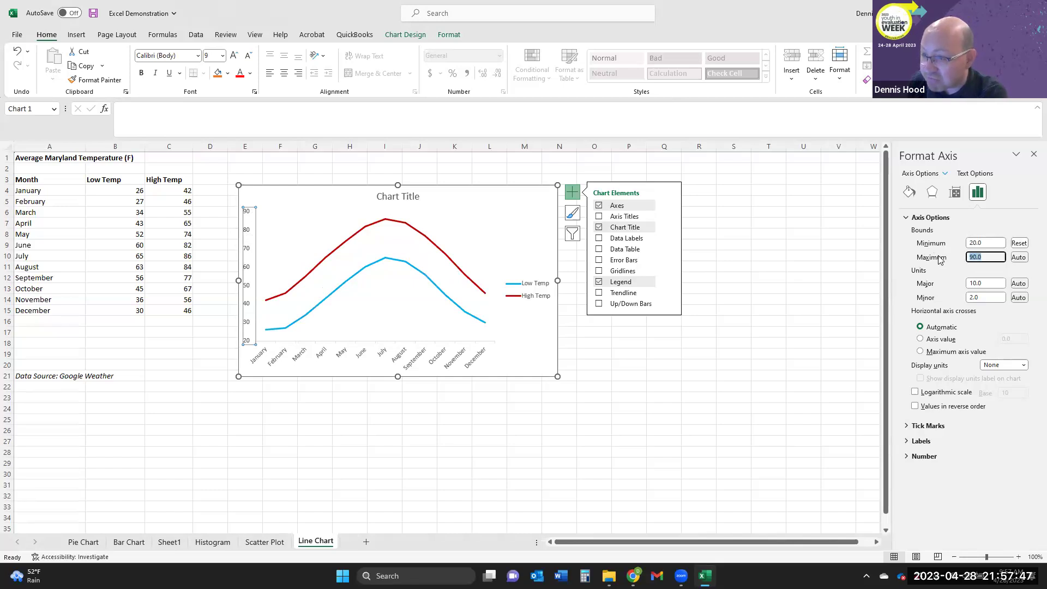
pyautogui.write('9')
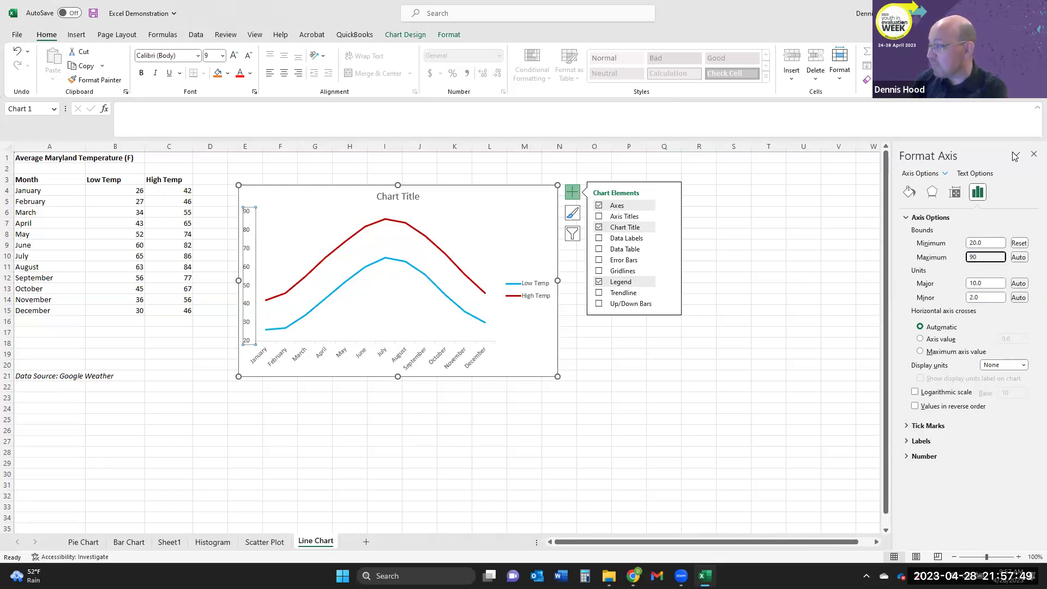
pyautogui.click(1033, 153)
pyautogui.click(724, 374)
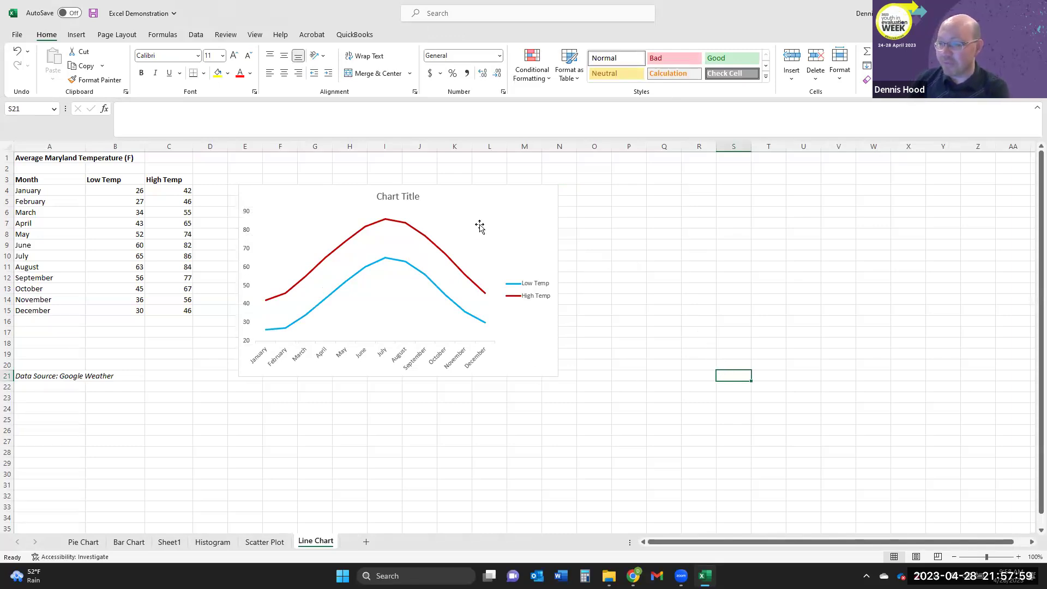
# Enlarge the line chart to span about E4 to P25 and leave it selected.
pyautogui.click(514, 213)
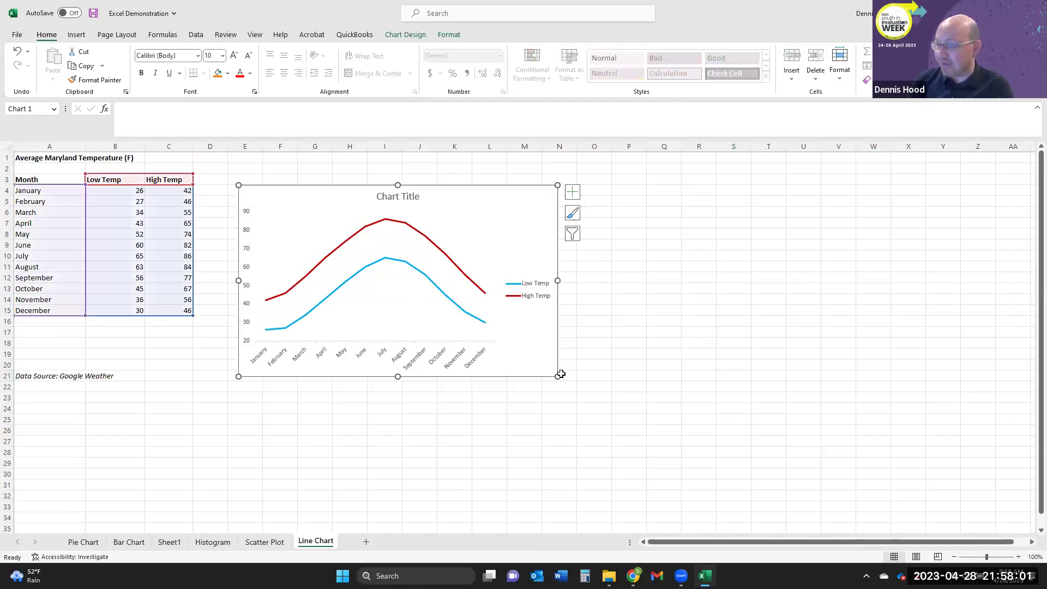
pyautogui.moveTo(559, 375); pyautogui.dragTo(631, 420)
pyautogui.click(715, 375)
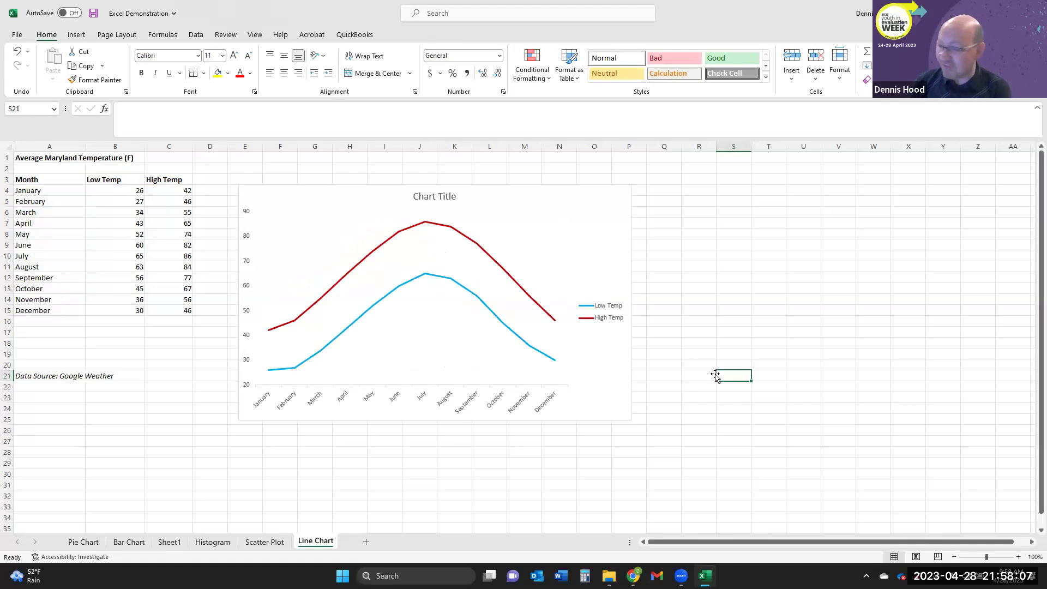
pyautogui.click(608, 258)
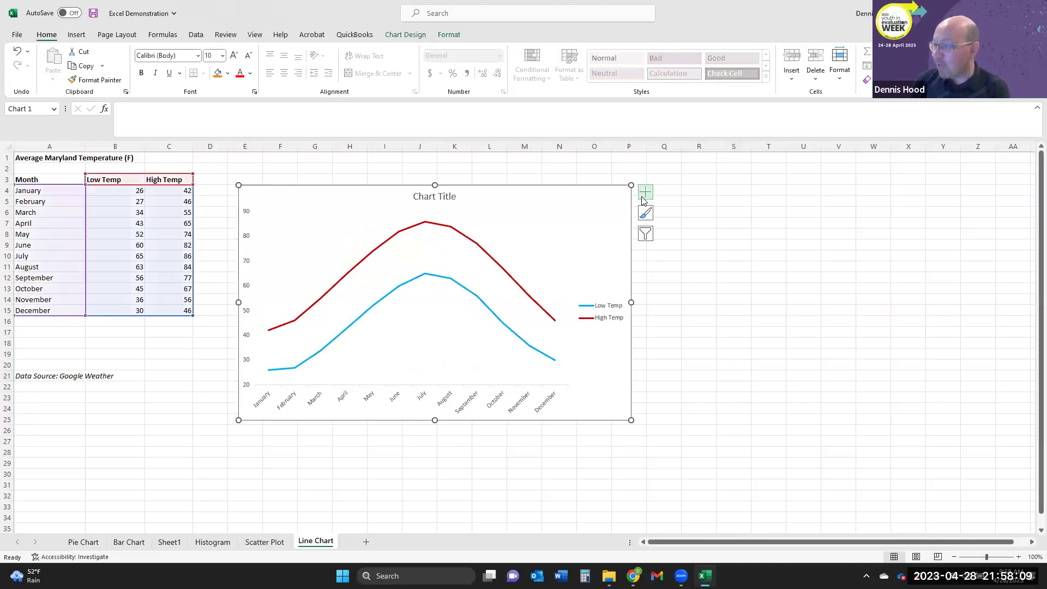
# Remove the line chart's legend, add it back, and place it below the plot.
pyautogui.click(644, 198)
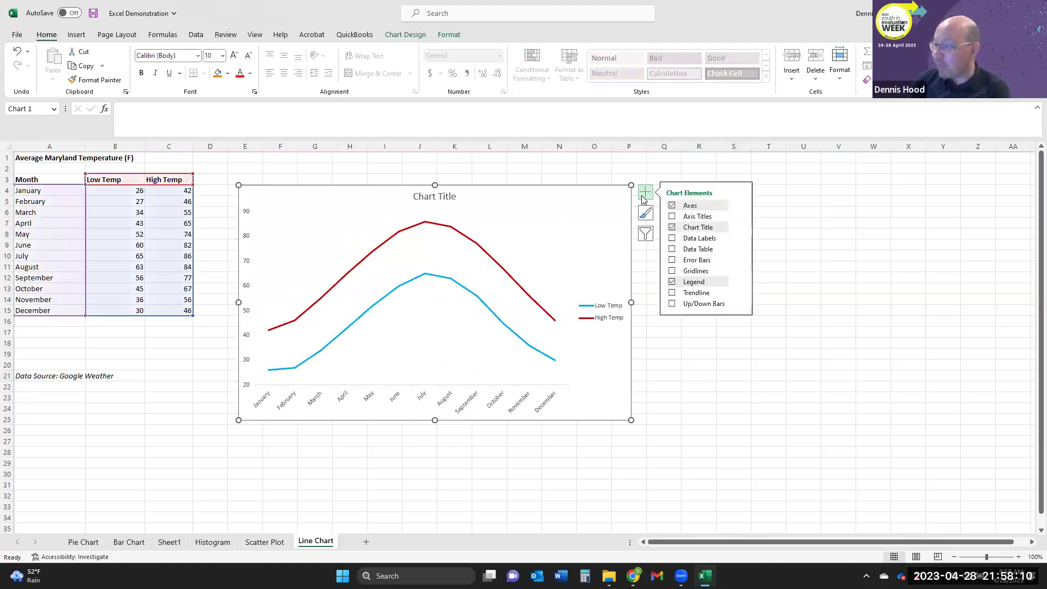
pyautogui.click(673, 282)
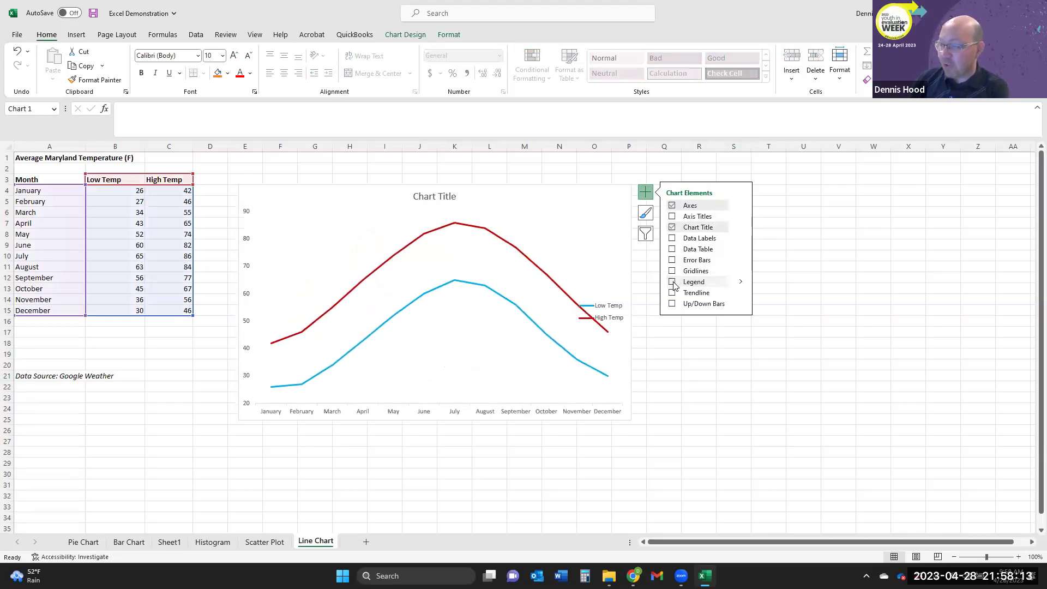
pyautogui.click(672, 282)
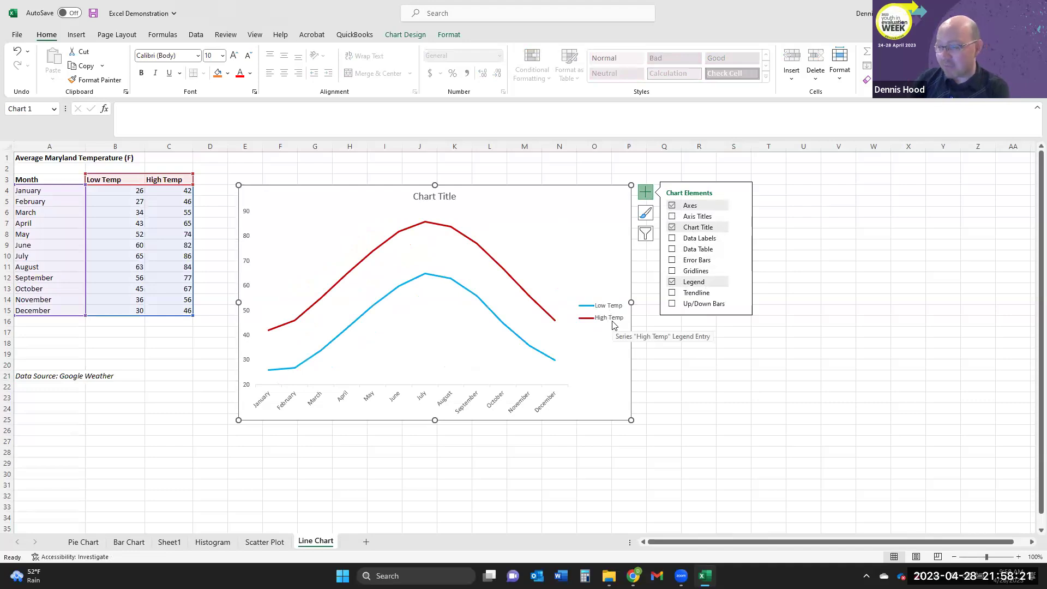
pyautogui.click(743, 283)
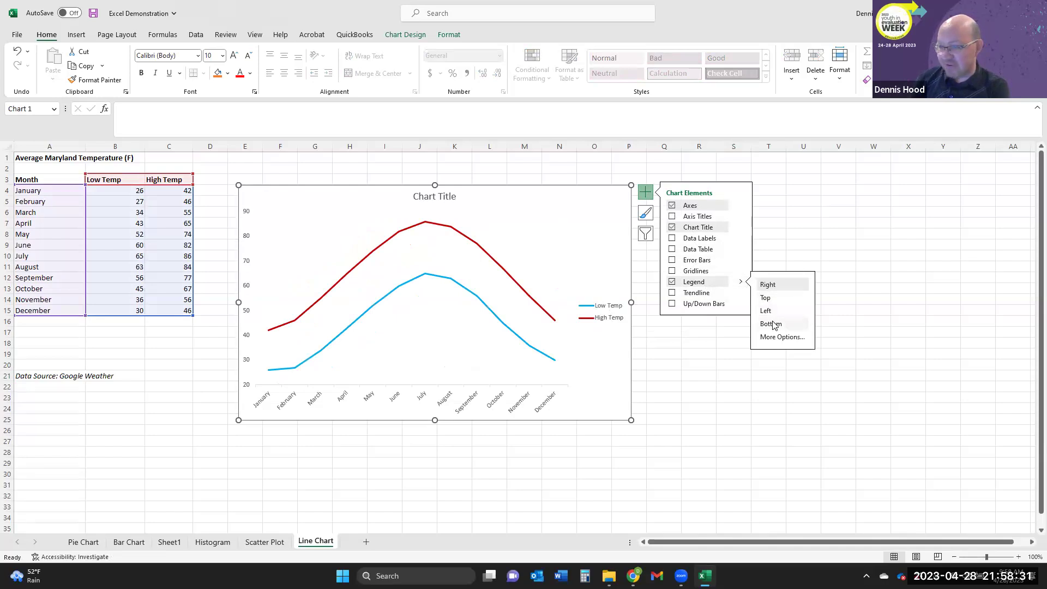
pyautogui.click(771, 324)
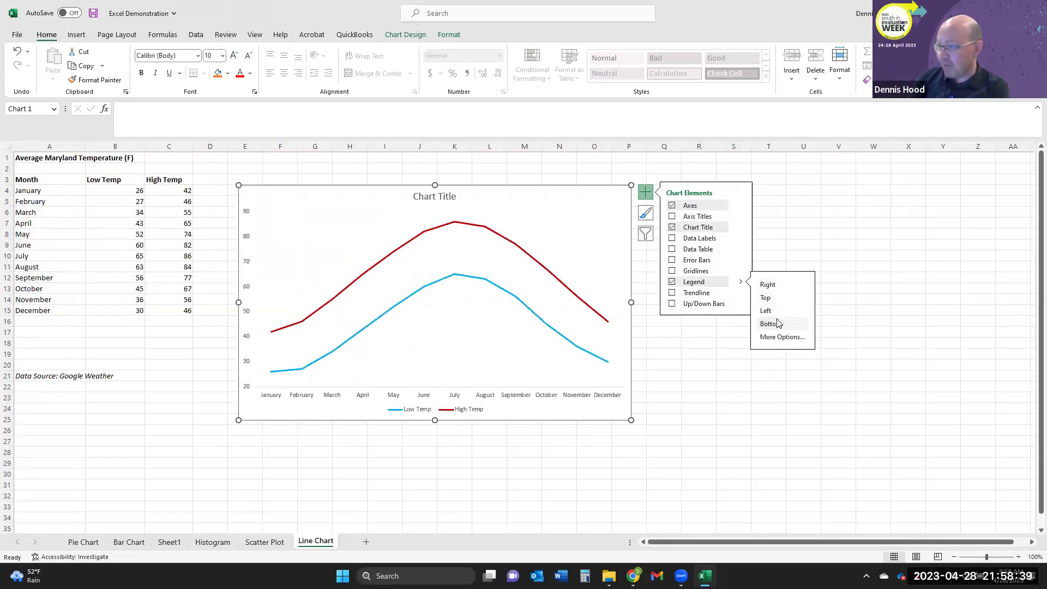
pyautogui.click(694, 426)
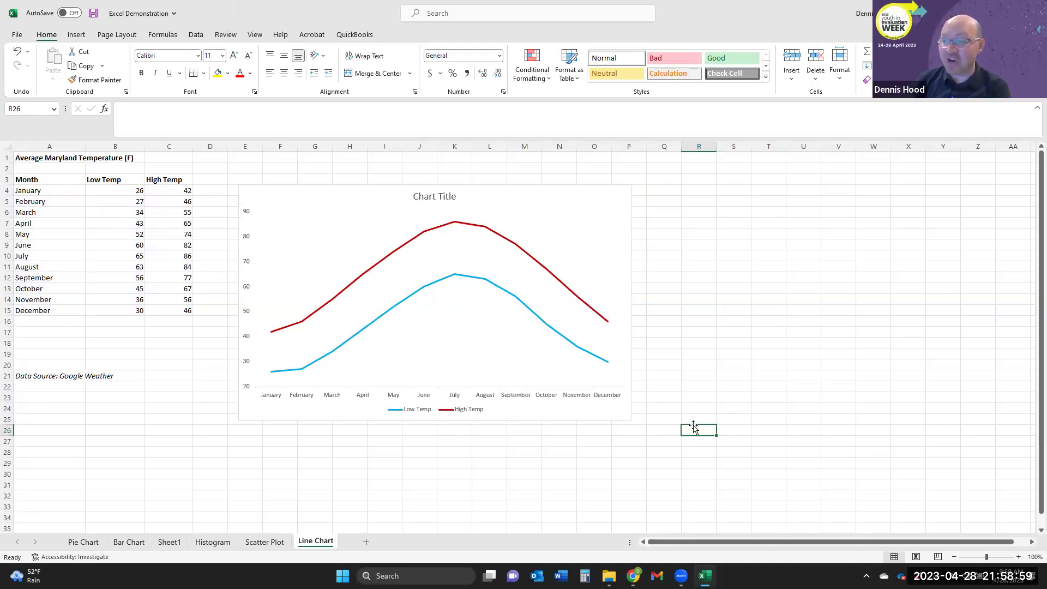
# Remove the line chart's title and add it back above the plot.
pyautogui.click(423, 202)
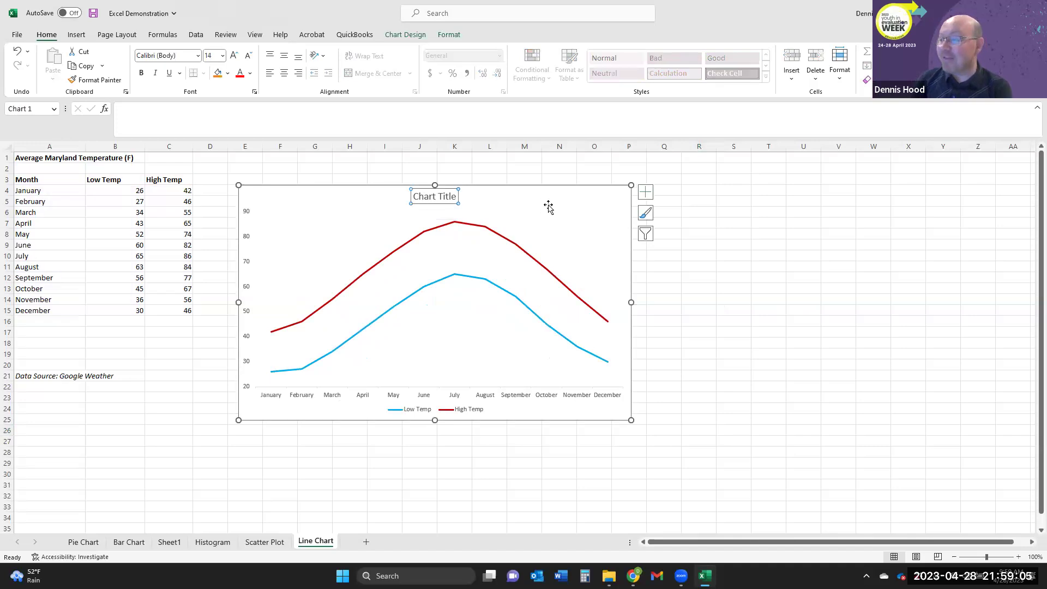
pyautogui.click(645, 194)
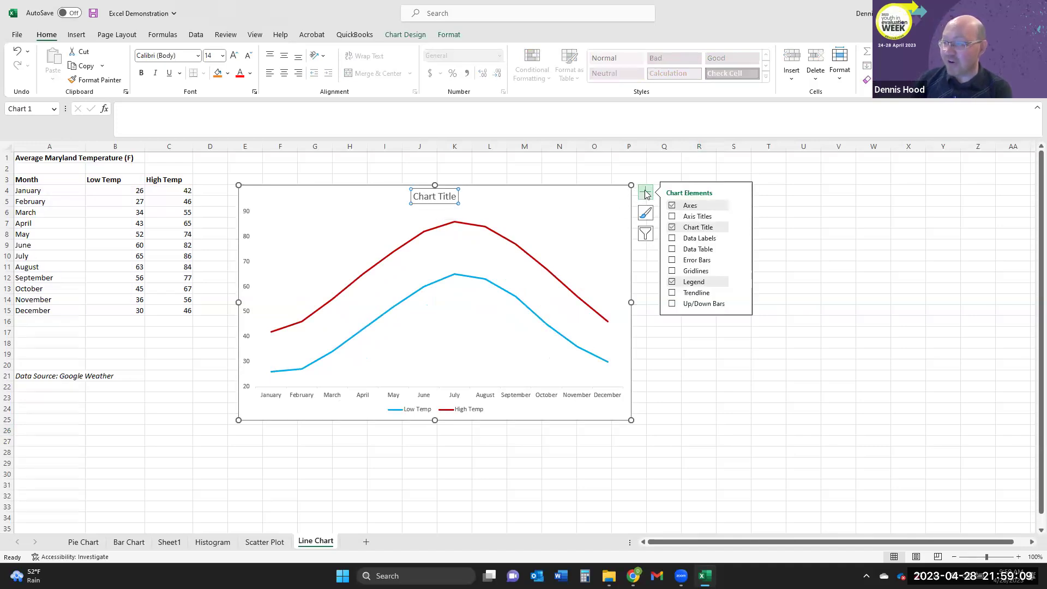
pyautogui.click(671, 228)
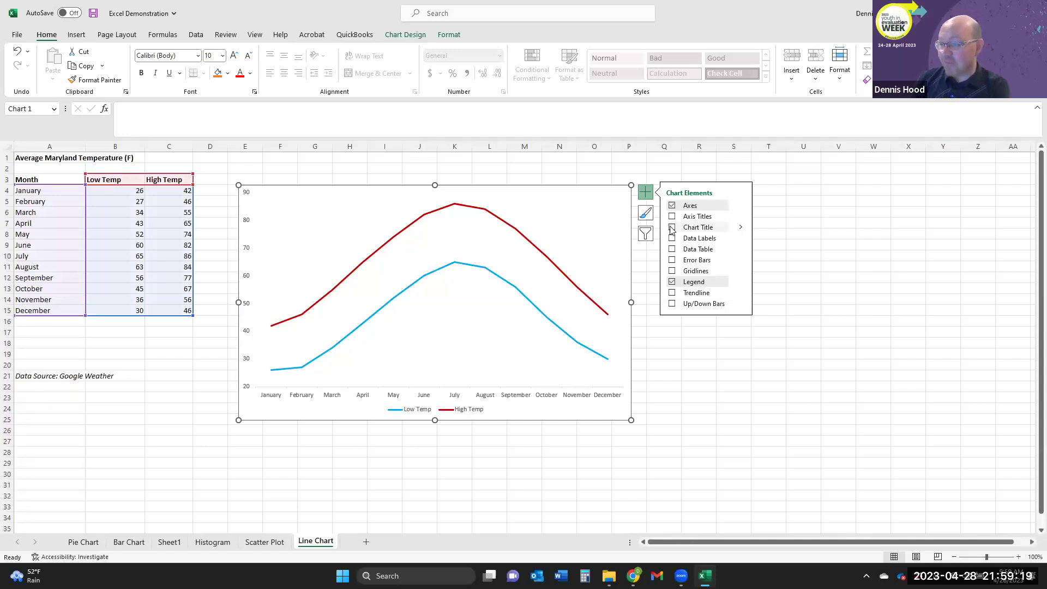
pyautogui.click(672, 228)
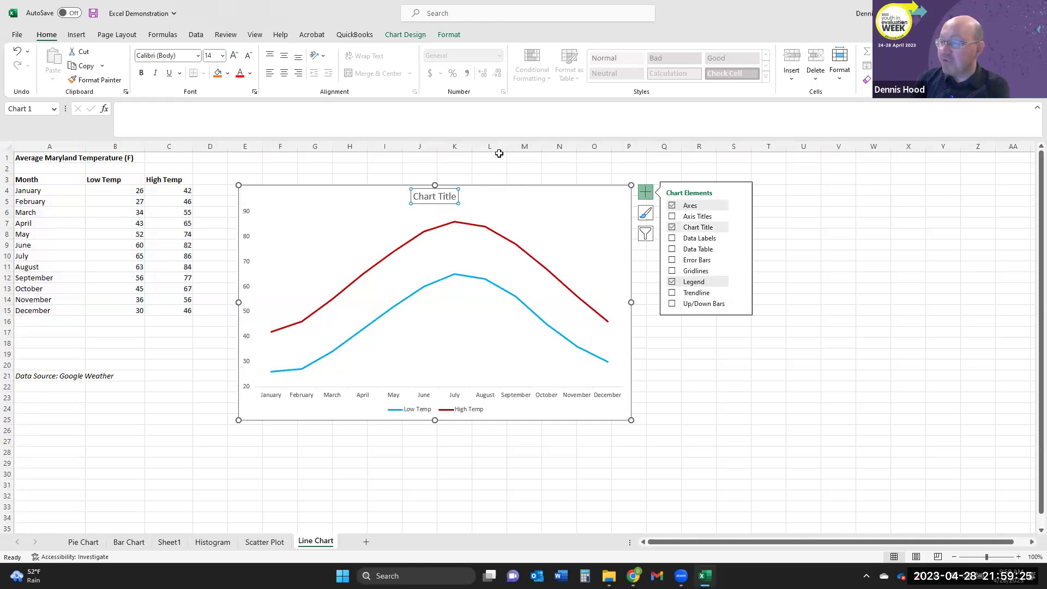
pyautogui.click(486, 177)
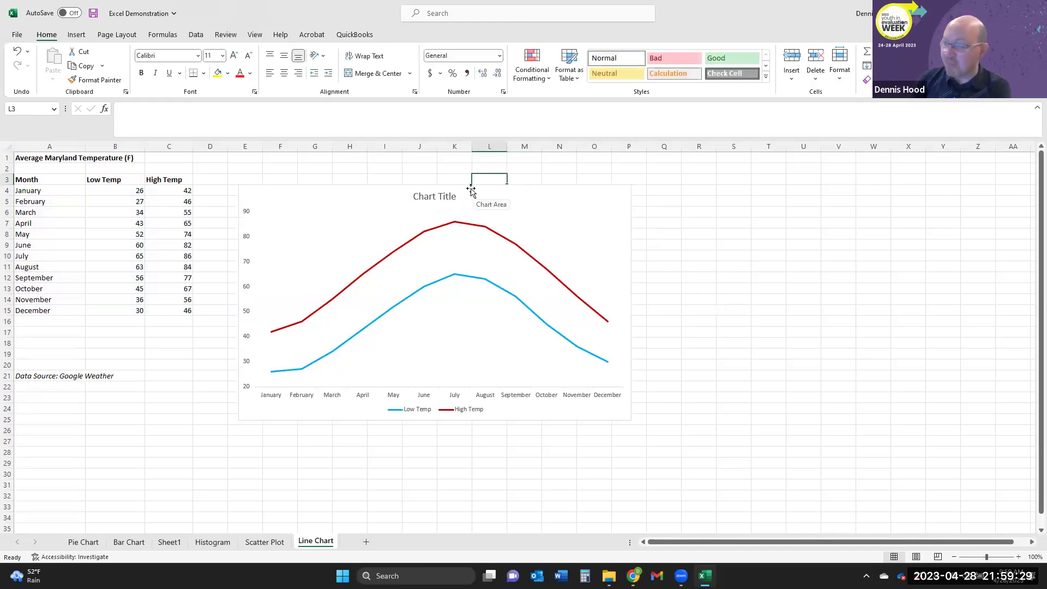
# Replace the line chart's placeholder title with "Figure 1. Average temps in Maryland.".
pyautogui.click(448, 196)
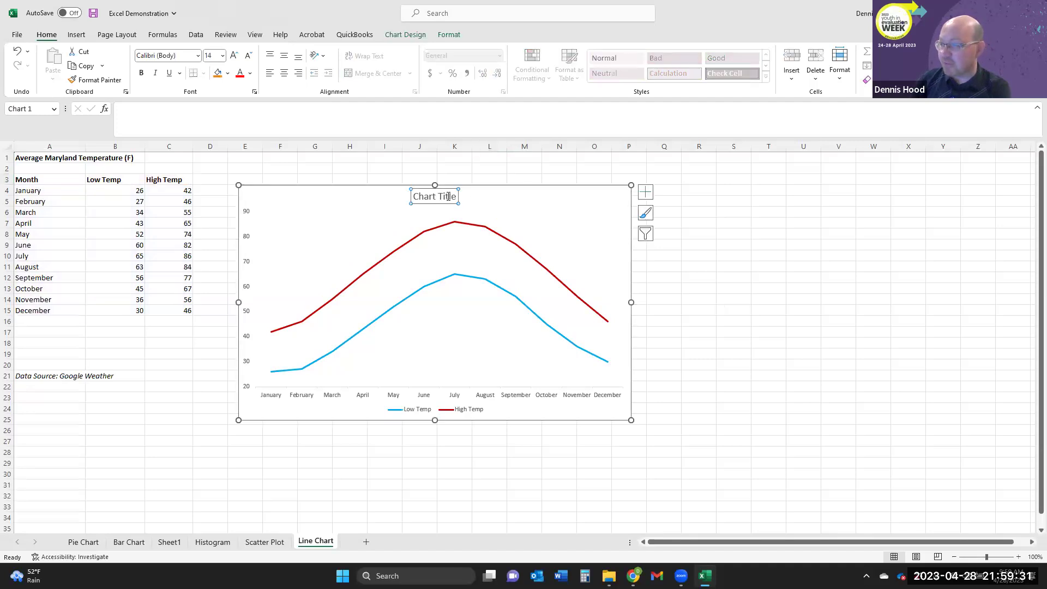
pyautogui.click(523, 201)
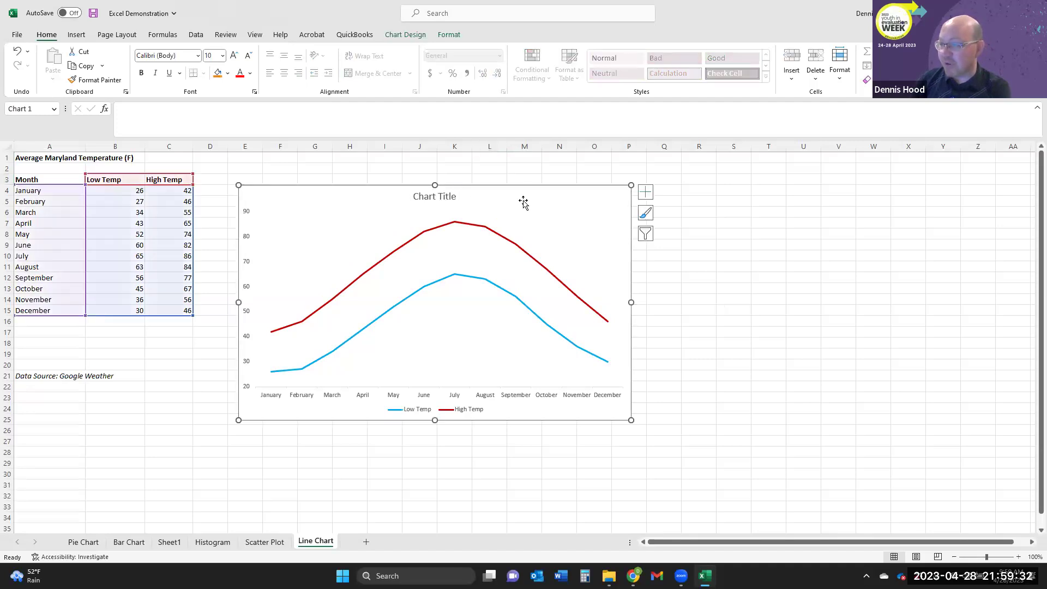
pyautogui.click(435, 196)
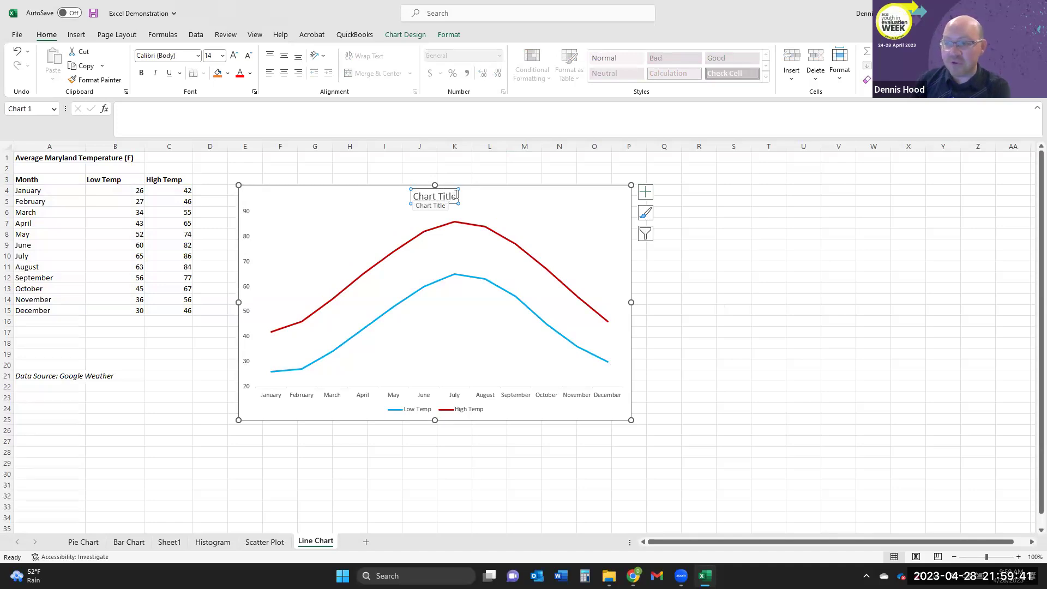
pyautogui.tripleClick(456, 196)
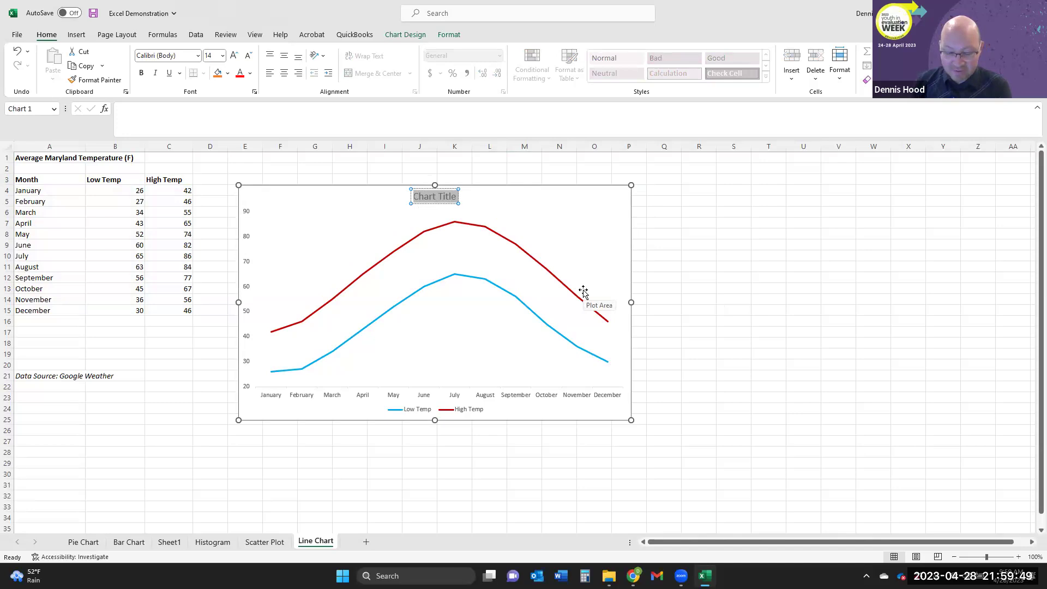
pyautogui.write('F')
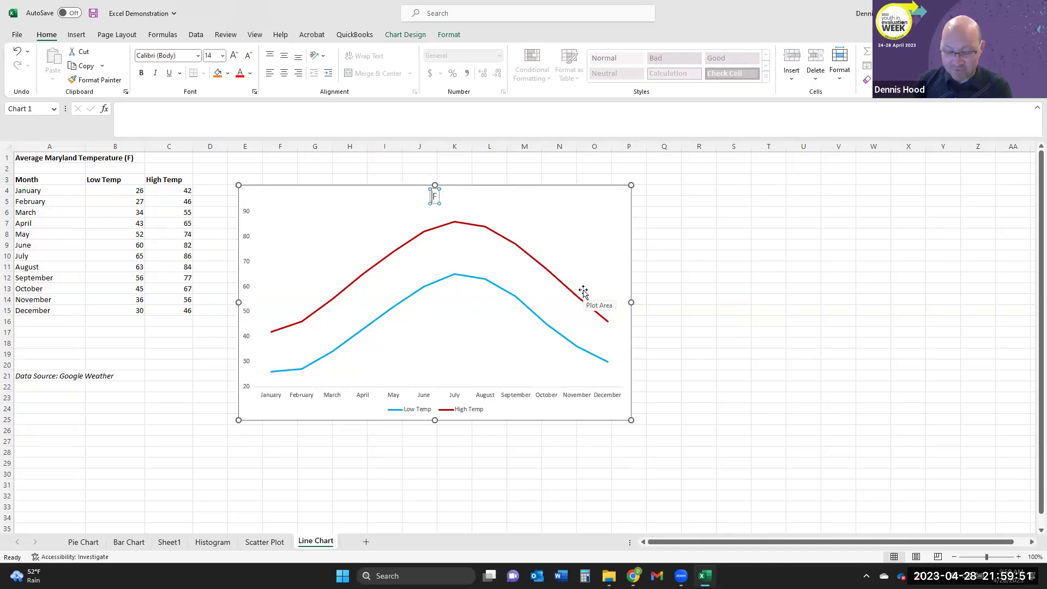
pyautogui.write('igure 1. Av')
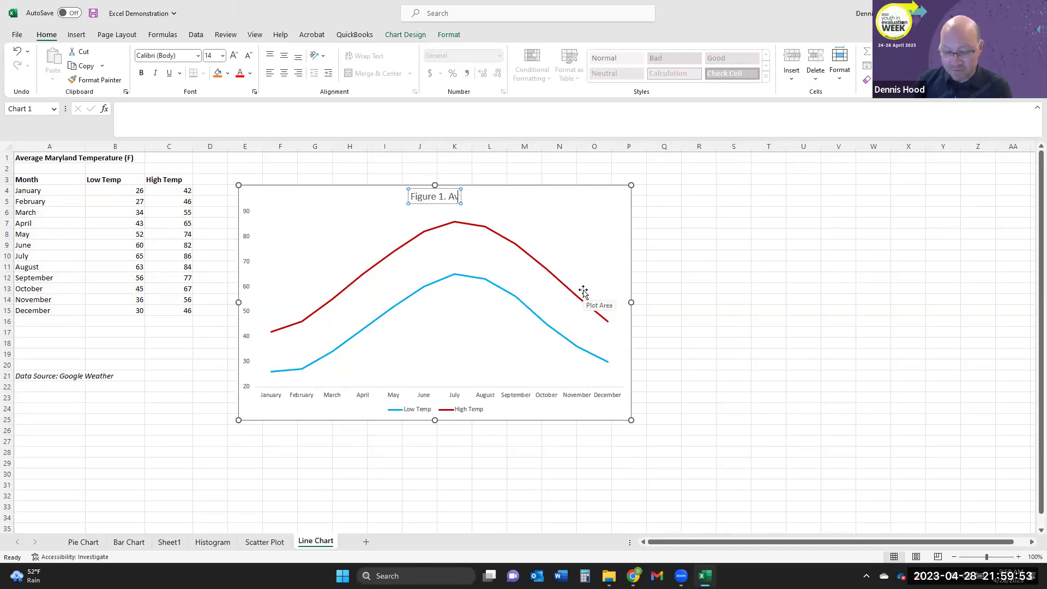
pyautogui.write('erage temps')
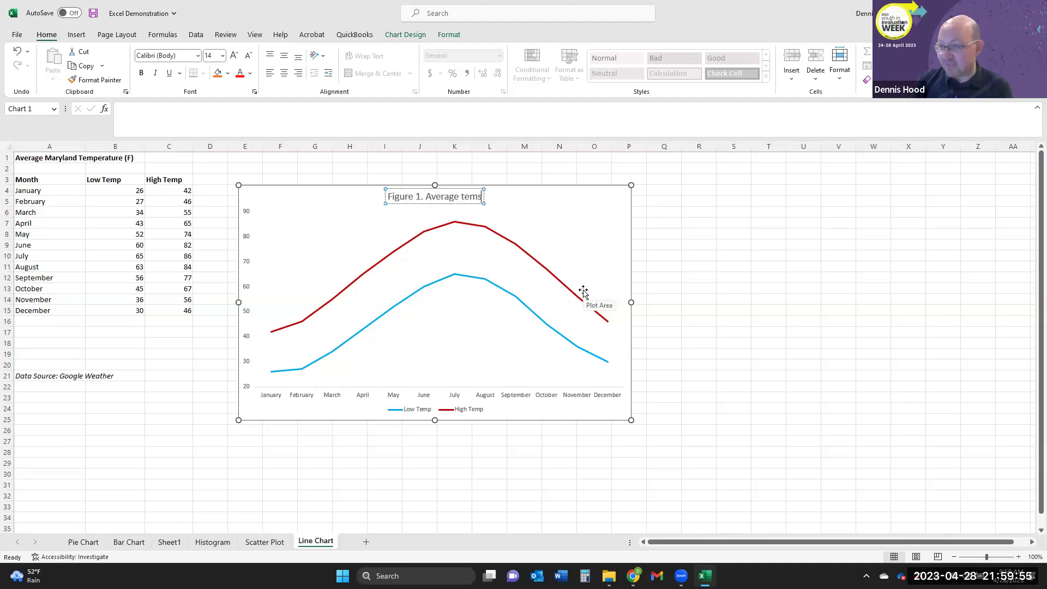
pyautogui.write(' in Marylans.')
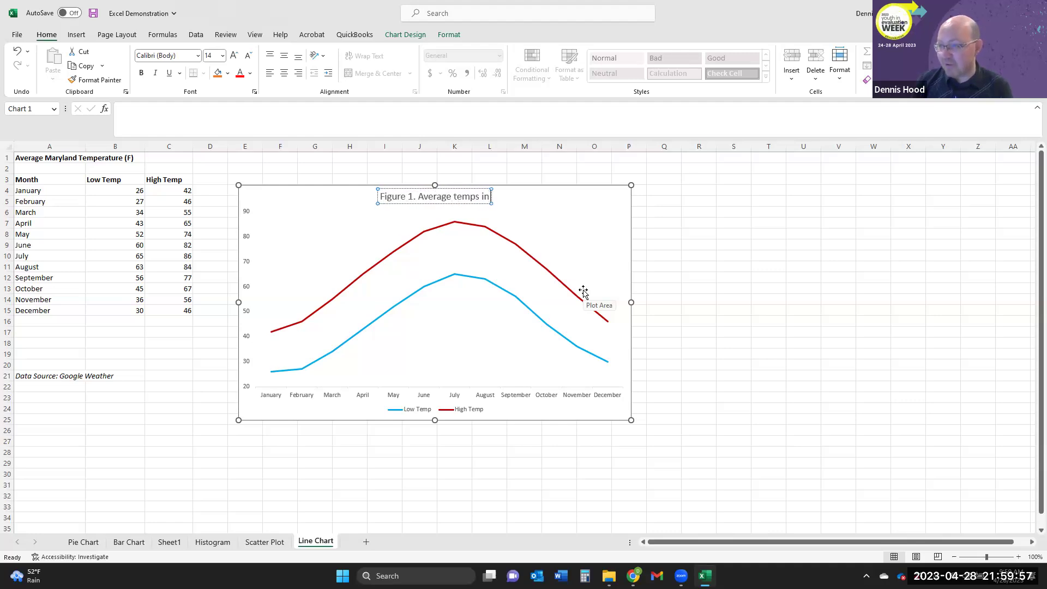
pyautogui.press('BackSpace')
pyautogui.press('BackSpace')
pyautogui.write('d.')
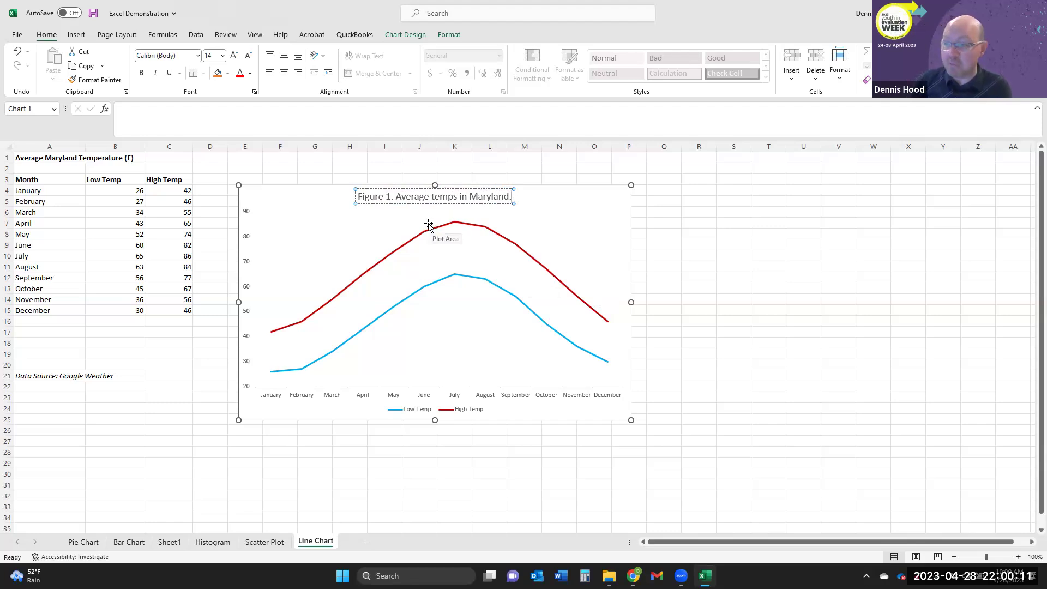
# Format the entire line chart title as bold, italic, dark blue text, and deselect the chart.
pyautogui.tripleClick(359, 198)
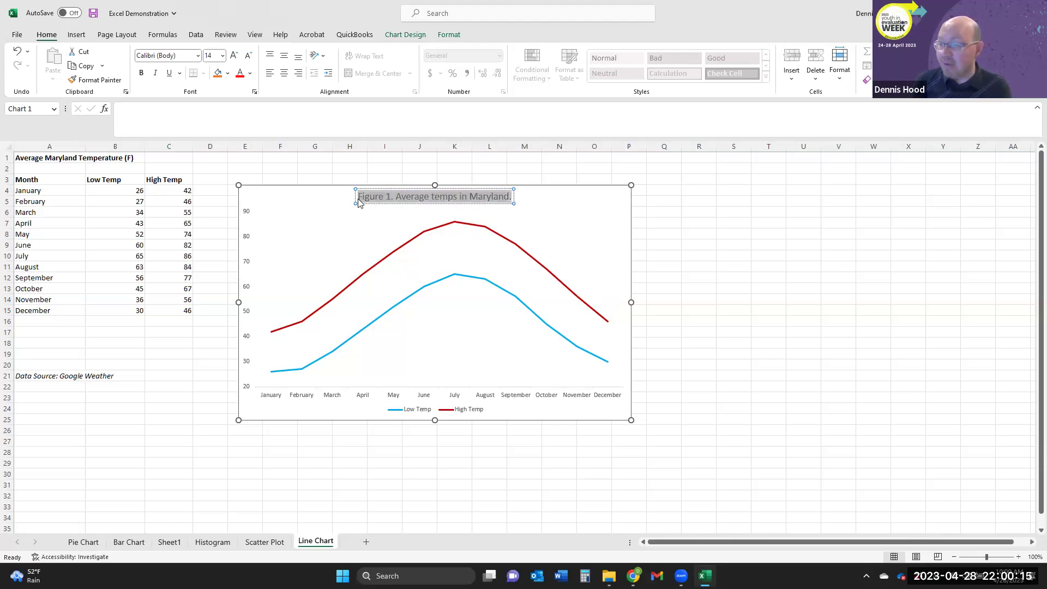
pyautogui.click(483, 198)
pyautogui.tripleClick(485, 198)
pyautogui.moveTo(460, 198); pyautogui.dragTo(499, 206)
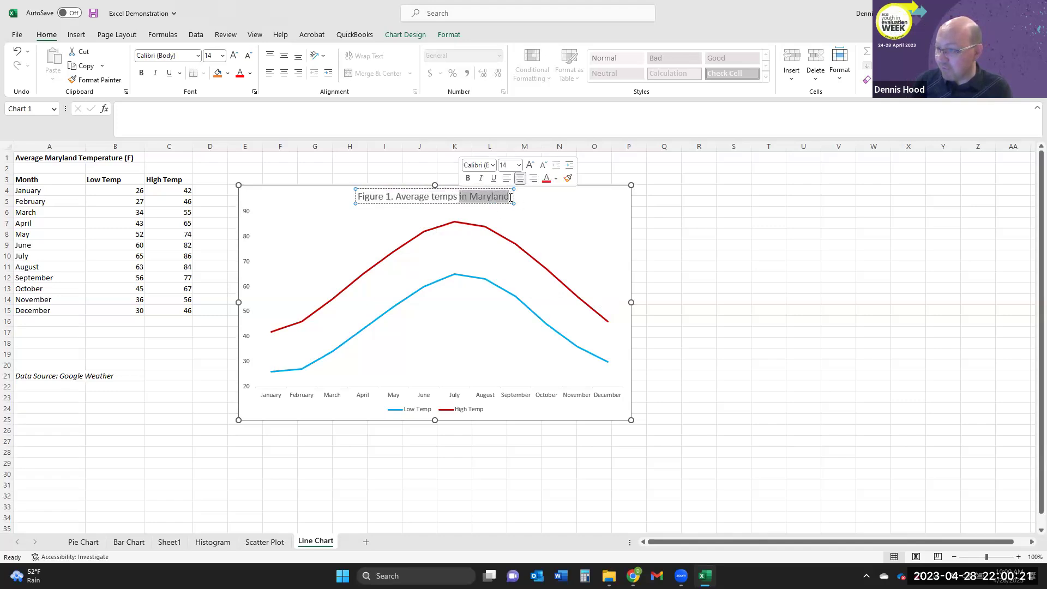
pyautogui.tripleClick(511, 202)
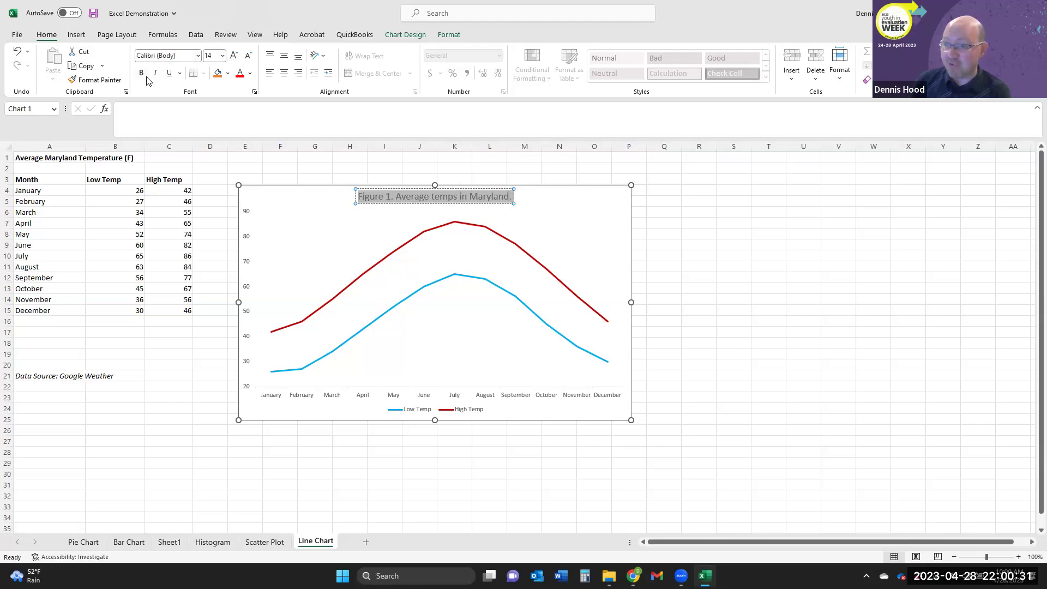
pyautogui.click(250, 75)
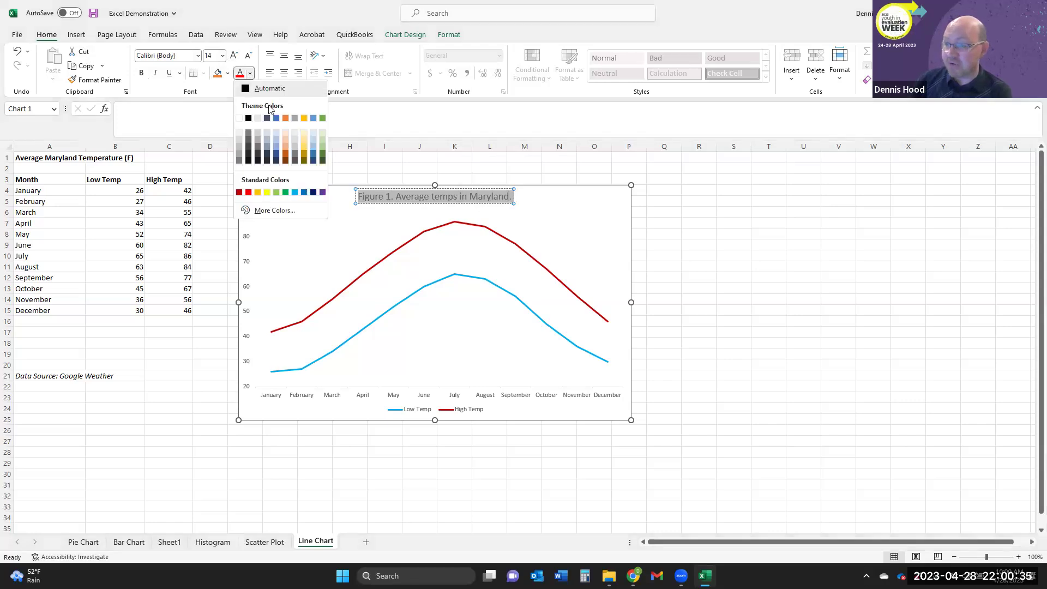
pyautogui.click(274, 155)
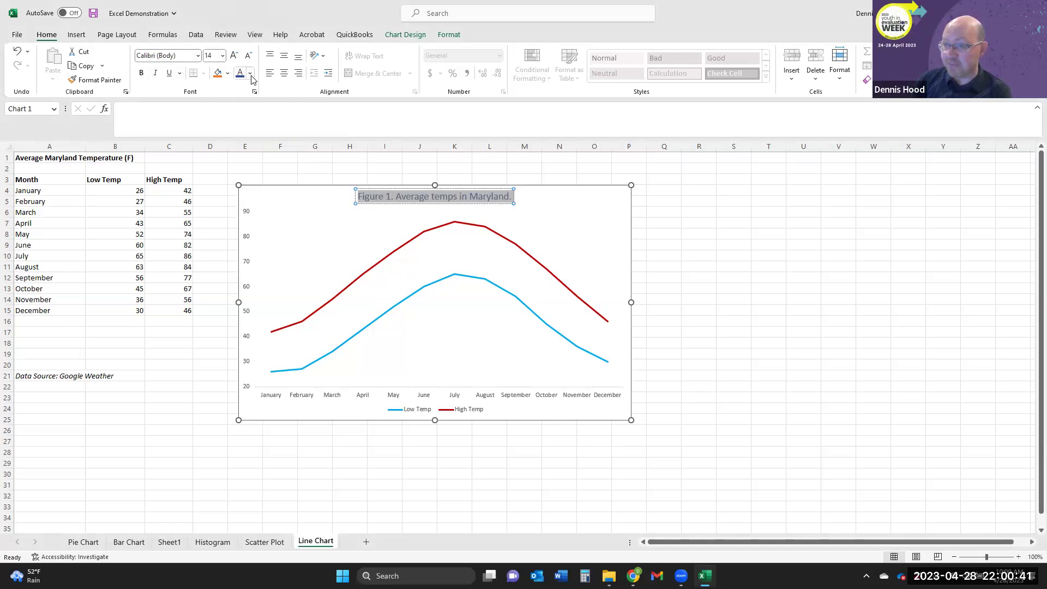
pyautogui.click(143, 74)
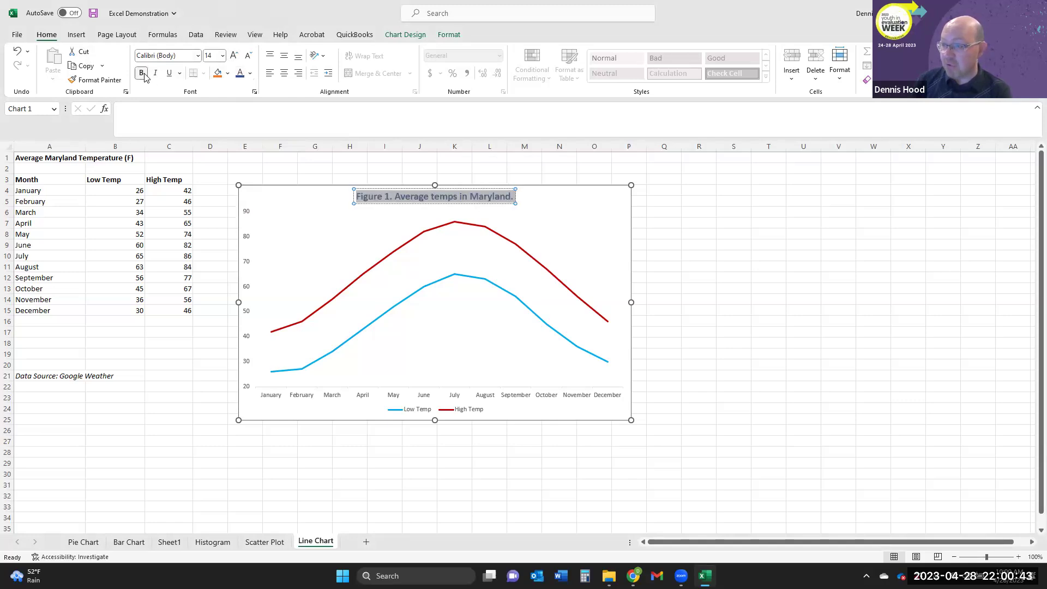
pyautogui.click(155, 73)
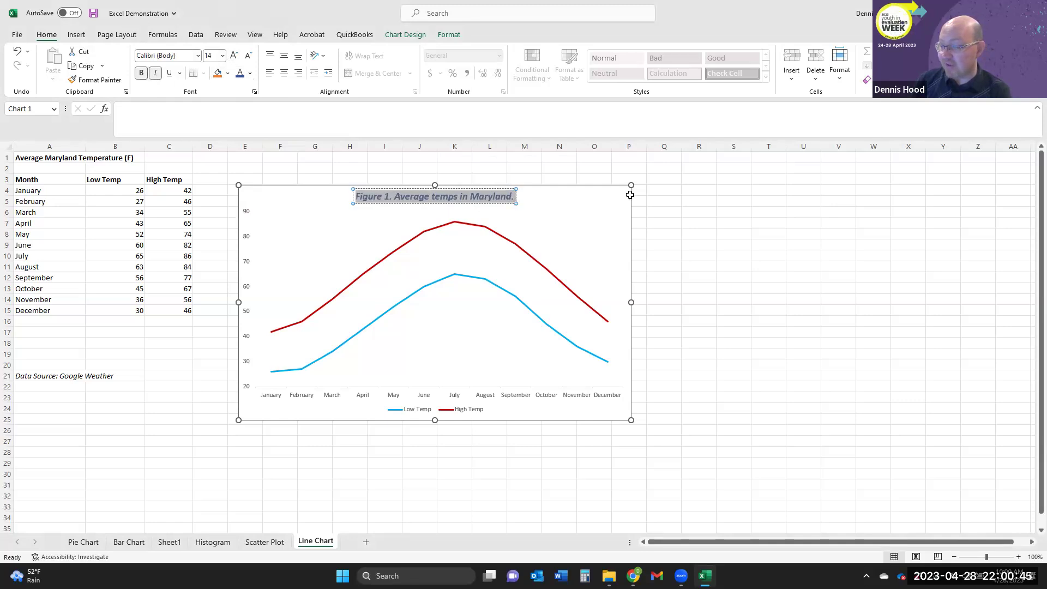
pyautogui.click(678, 205)
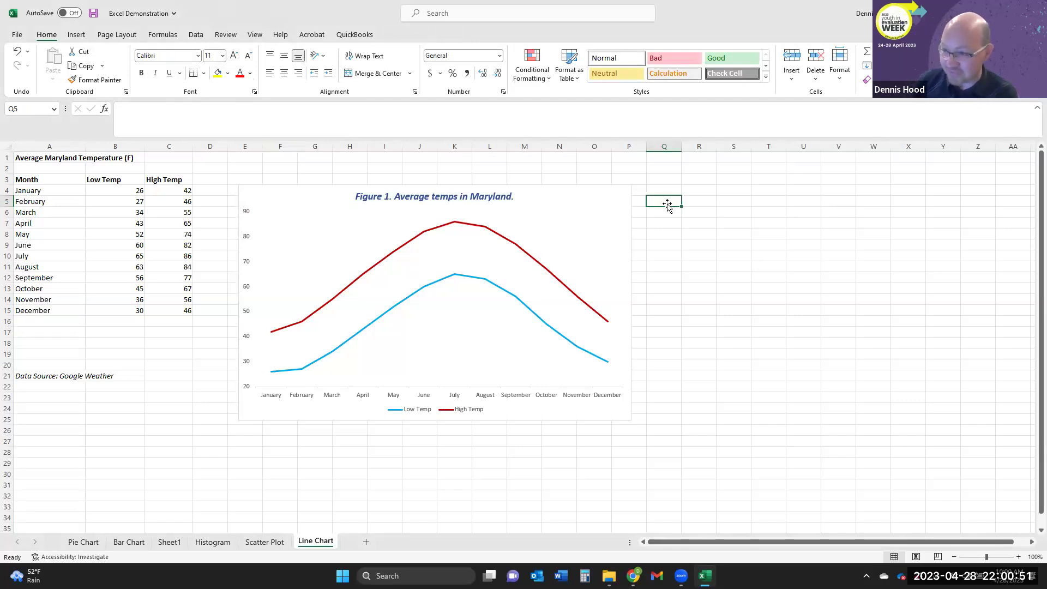
# Move the line chart's title to the upper-left corner of the chart area and deselect the chart.
pyautogui.click(403, 202)
pyautogui.click(405, 200)
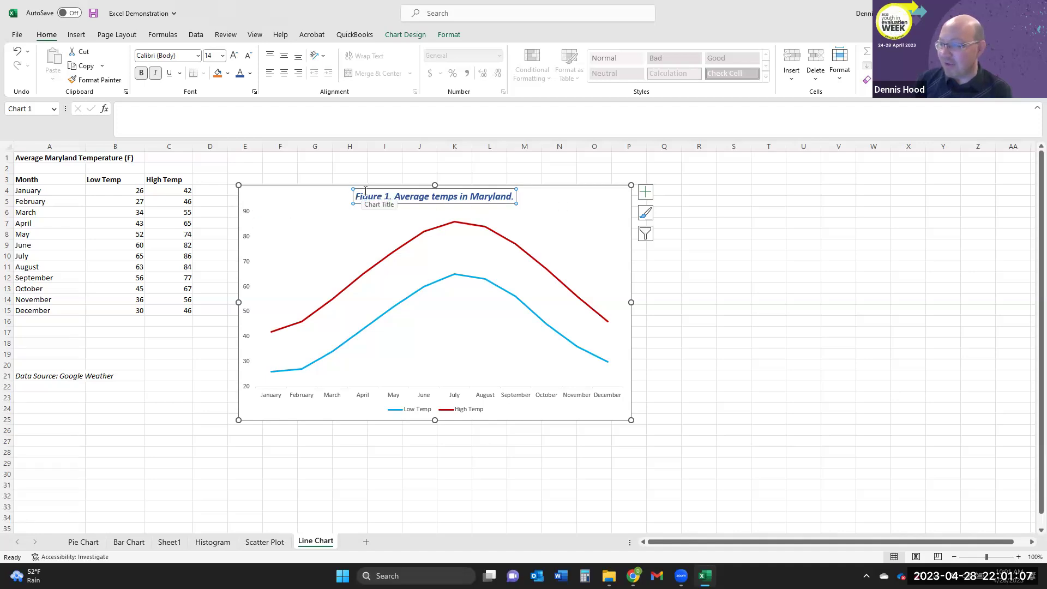
pyautogui.moveTo(367, 188); pyautogui.dragTo(256, 188)
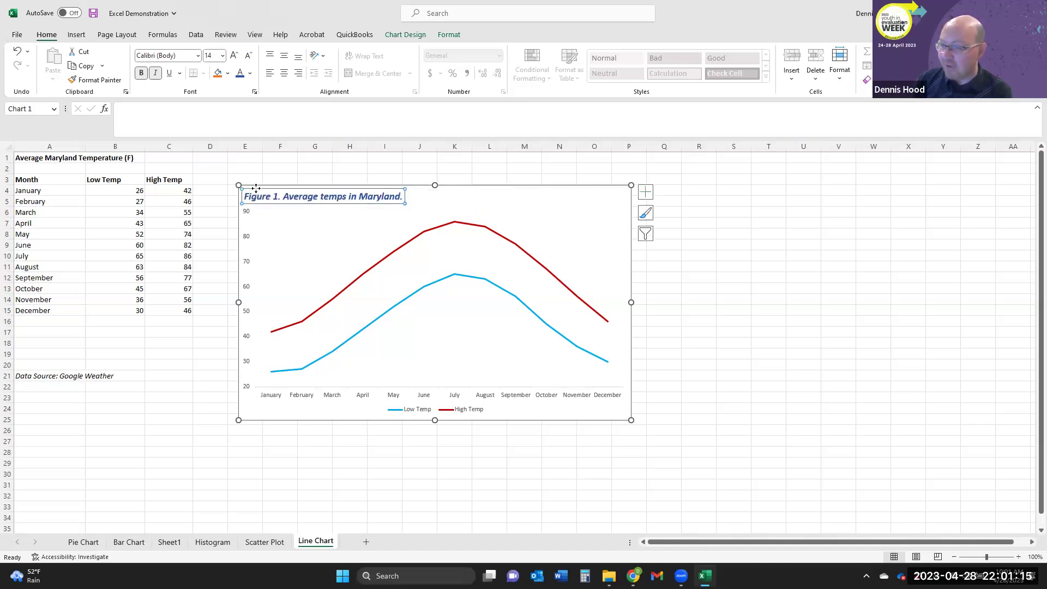
pyautogui.click(403, 196)
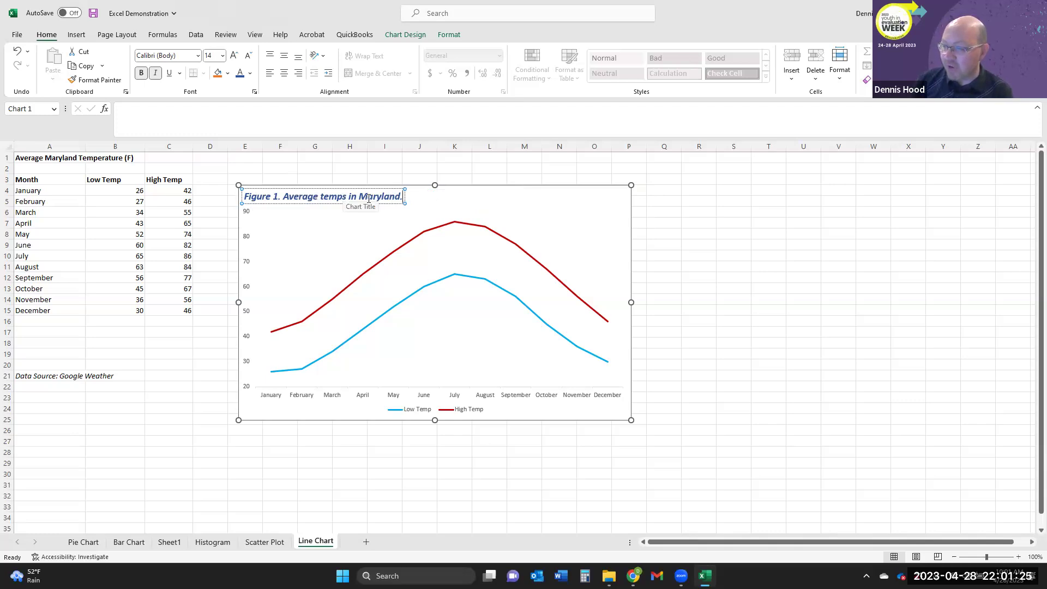
pyautogui.click(684, 205)
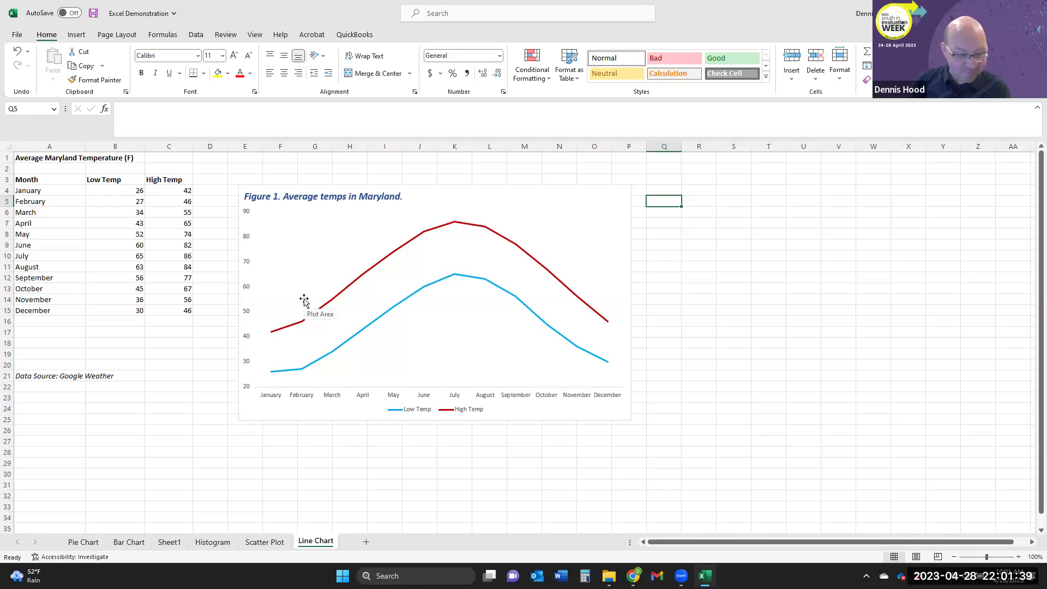
# On the Bar Chart sheet, enlarge and reposition the chart to span about C2 to O25.
pyautogui.click(130, 542)
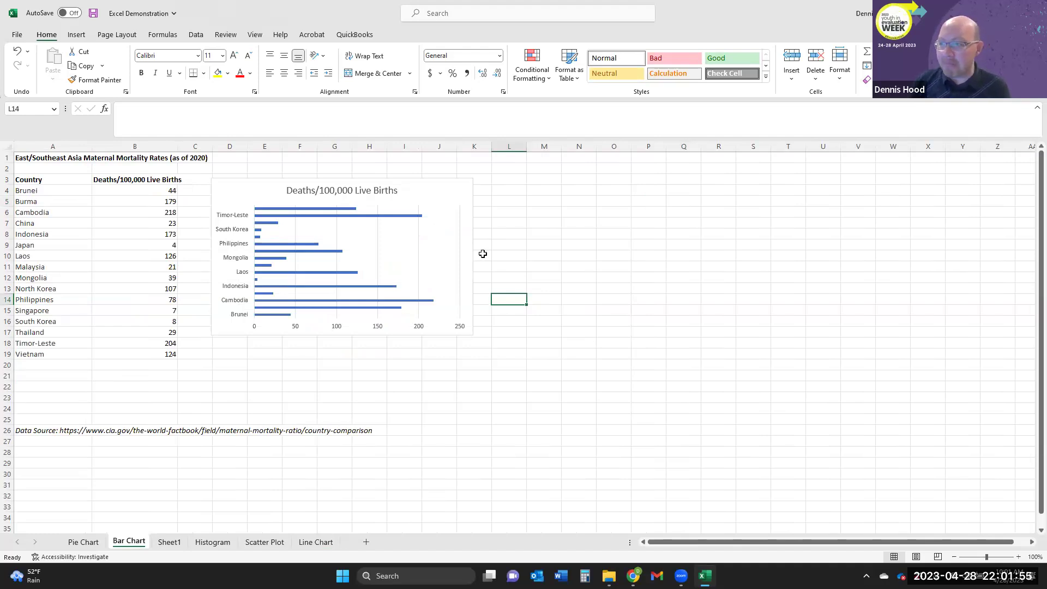
pyautogui.moveTo(406, 183); pyautogui.dragTo(393, 181)
pyautogui.moveTo(461, 329); pyautogui.dragTo(611, 424)
pyautogui.click(711, 361)
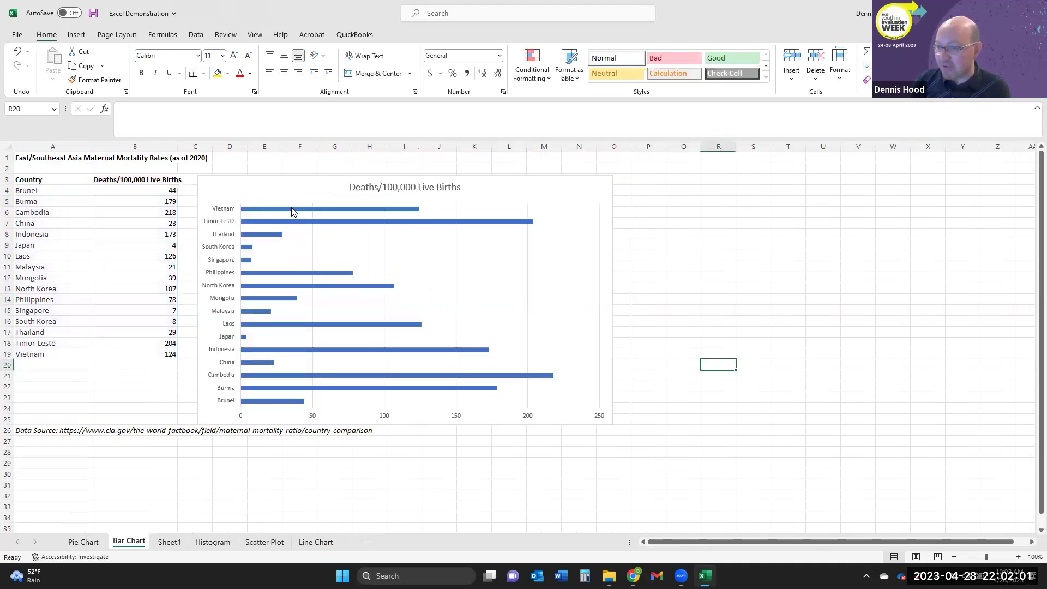
pyautogui.moveTo(257, 186); pyautogui.dragTo(261, 179)
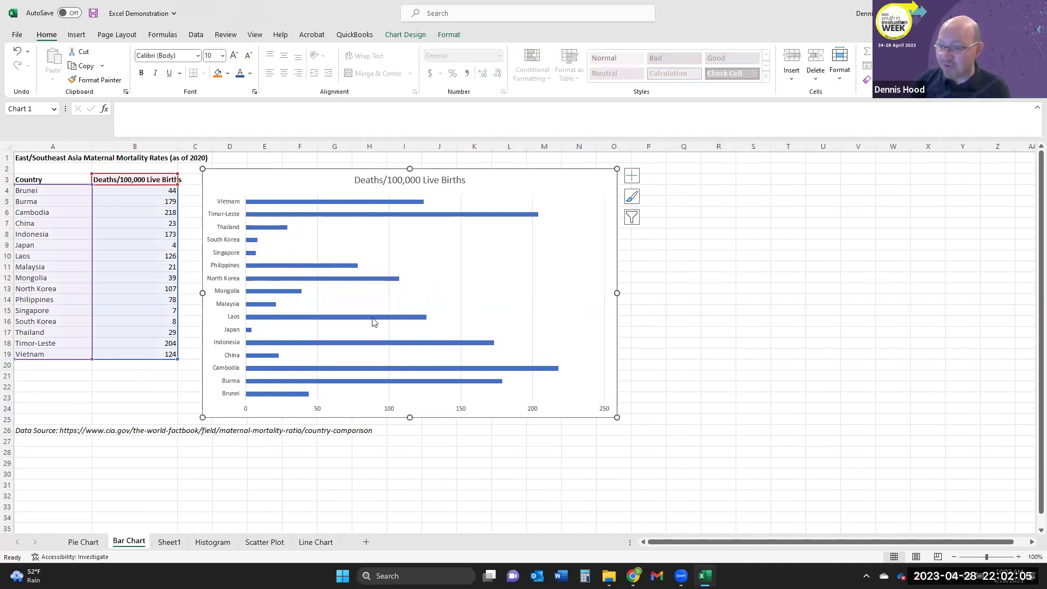
# Shrink the bar chart to span about C2 to N23 and deselect it.
pyautogui.click(729, 323)
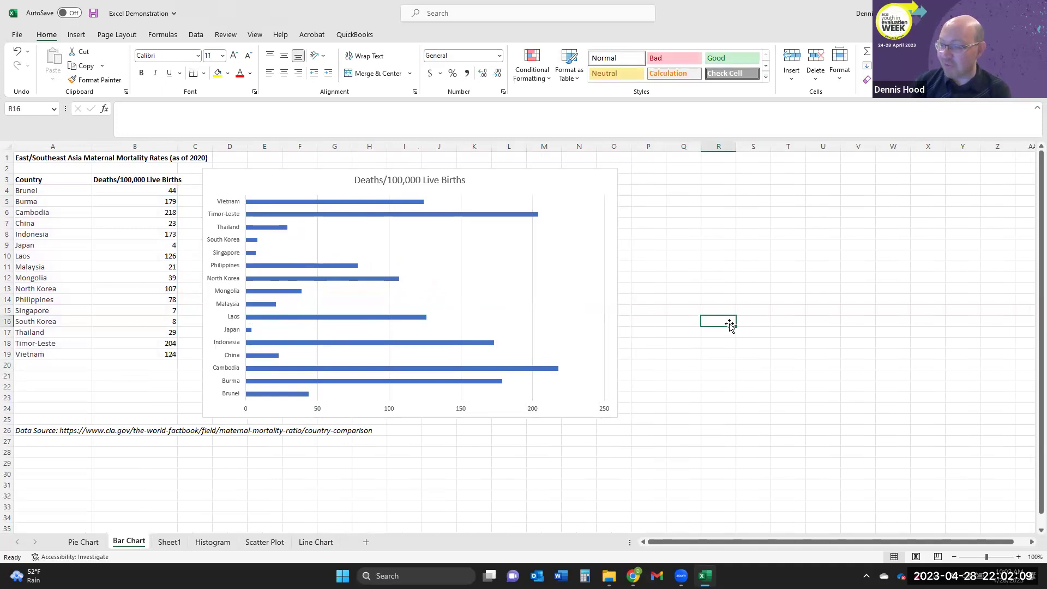
pyautogui.click(575, 175)
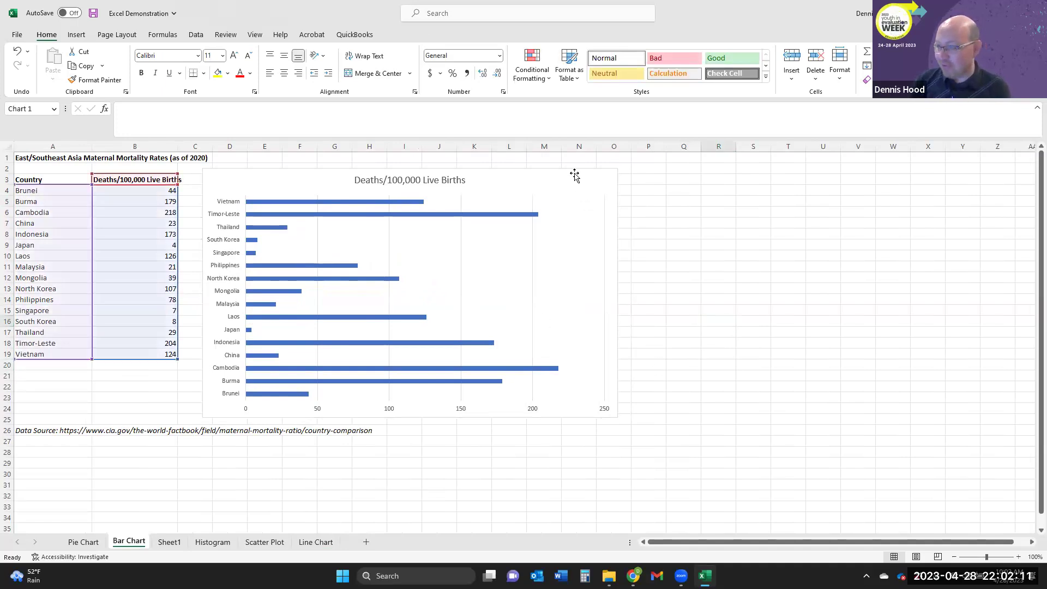
pyautogui.moveTo(617, 417); pyautogui.dragTo(585, 380)
pyautogui.click(708, 398)
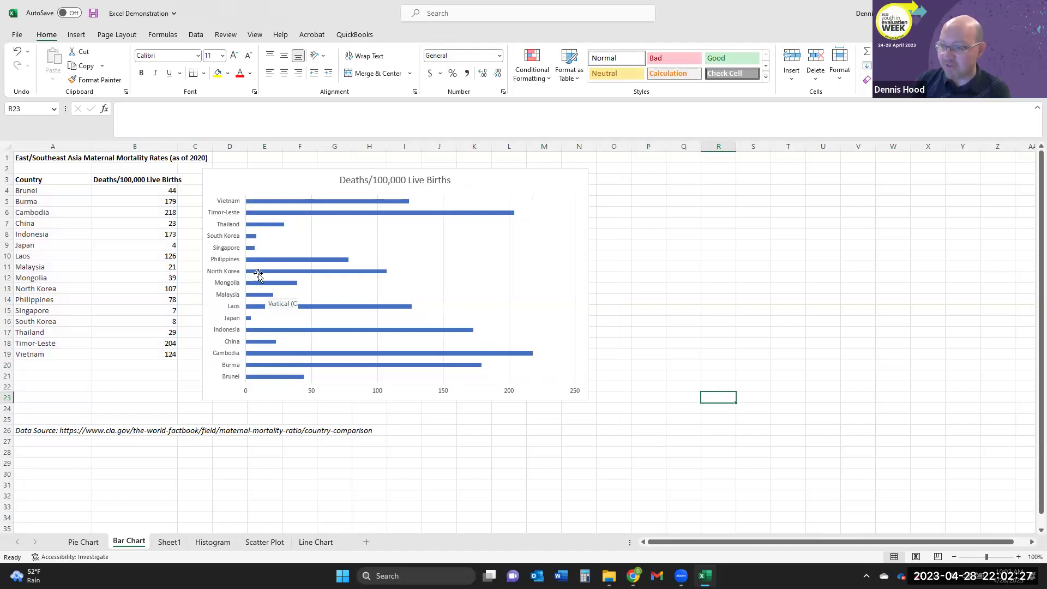
pyautogui.click(256, 185)
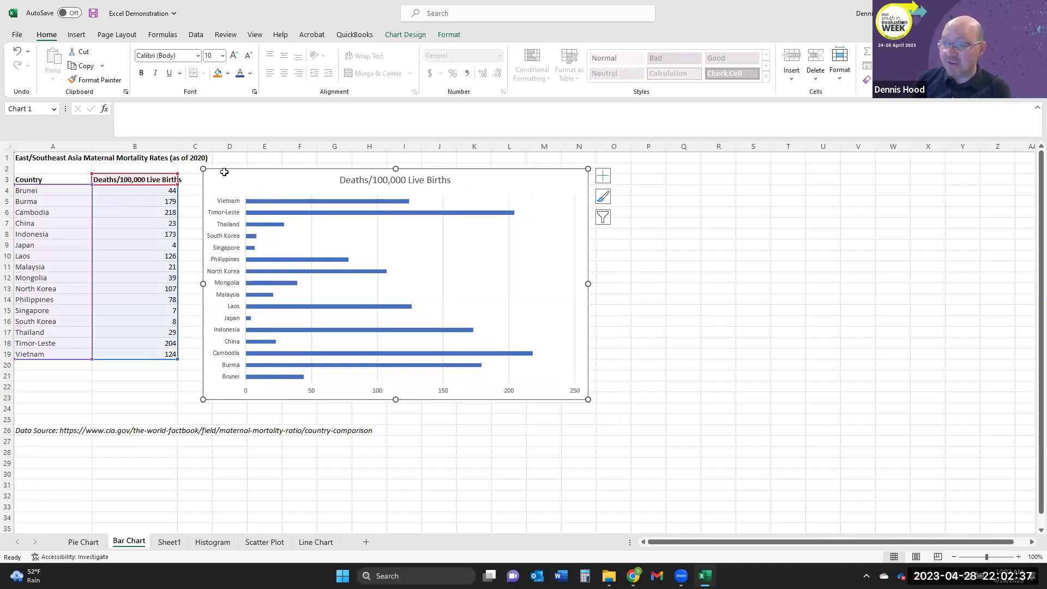
pyautogui.click(196, 36)
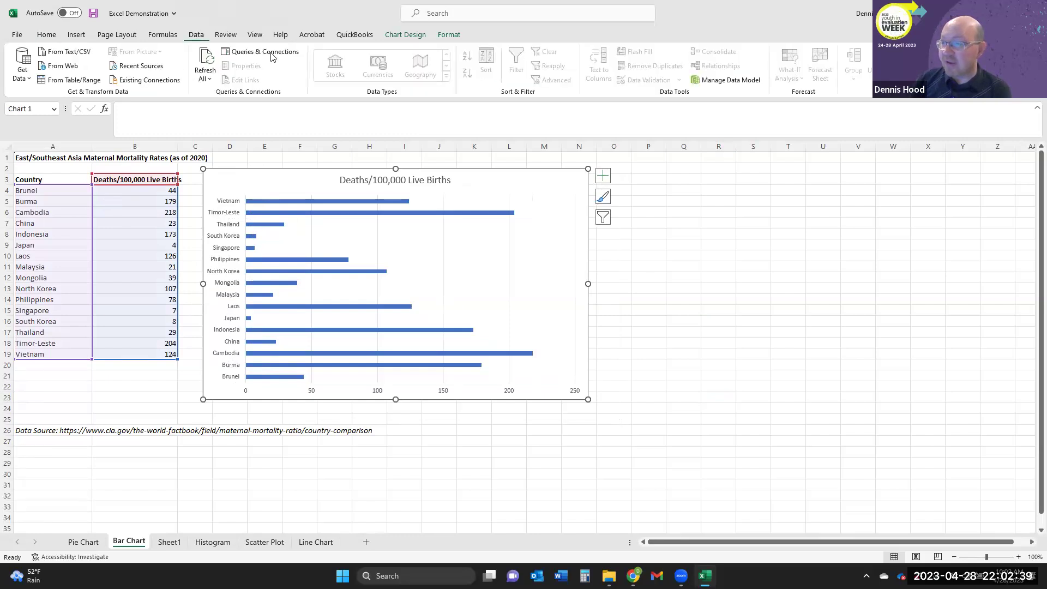
pyautogui.click(135, 285)
pyautogui.moveTo(33, 191); pyautogui.dragTo(146, 353)
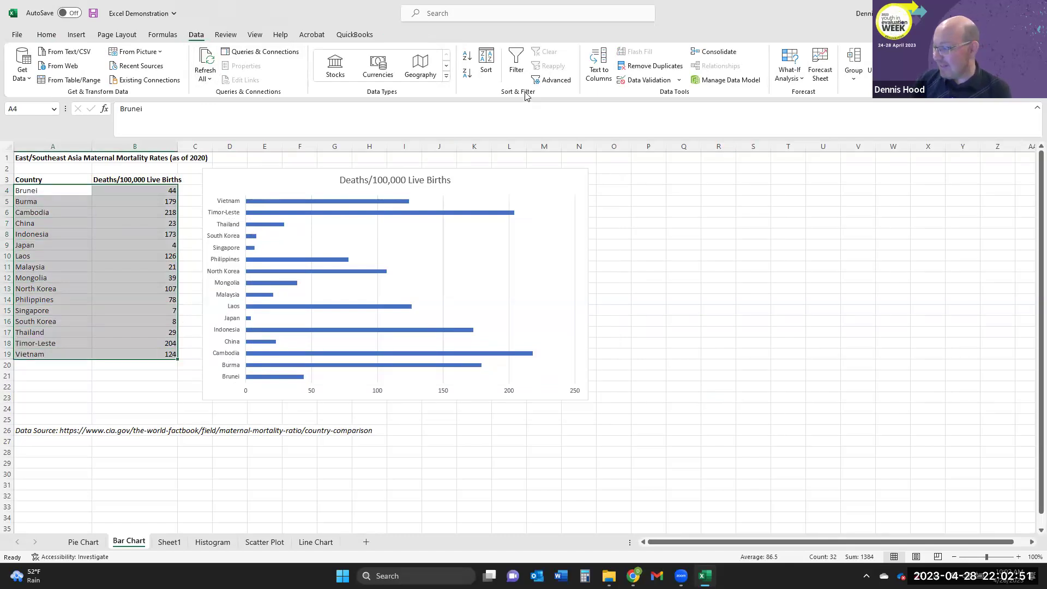
pyautogui.click(489, 70)
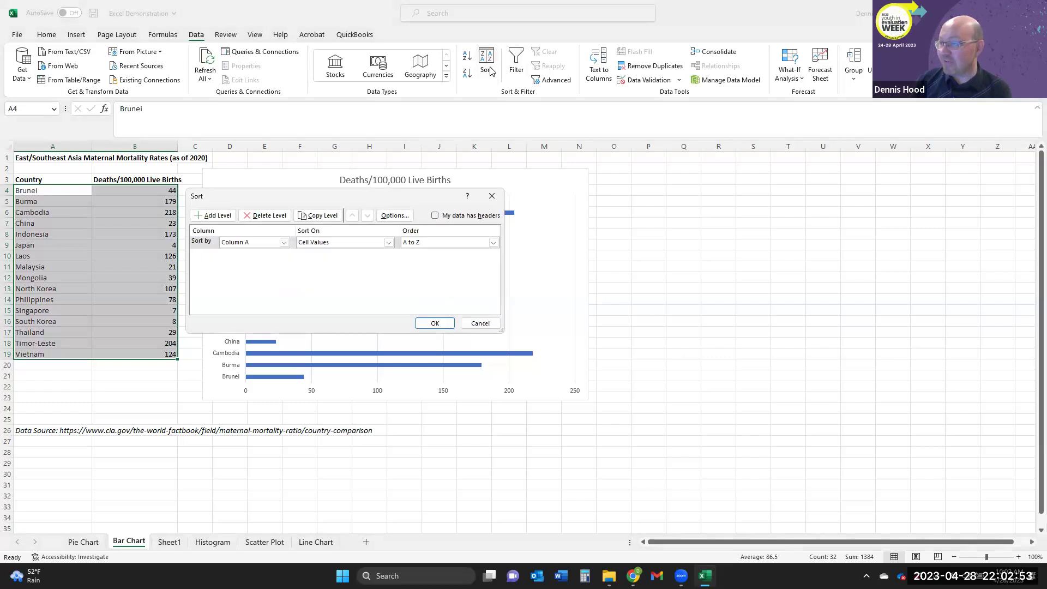
pyautogui.click(334, 243)
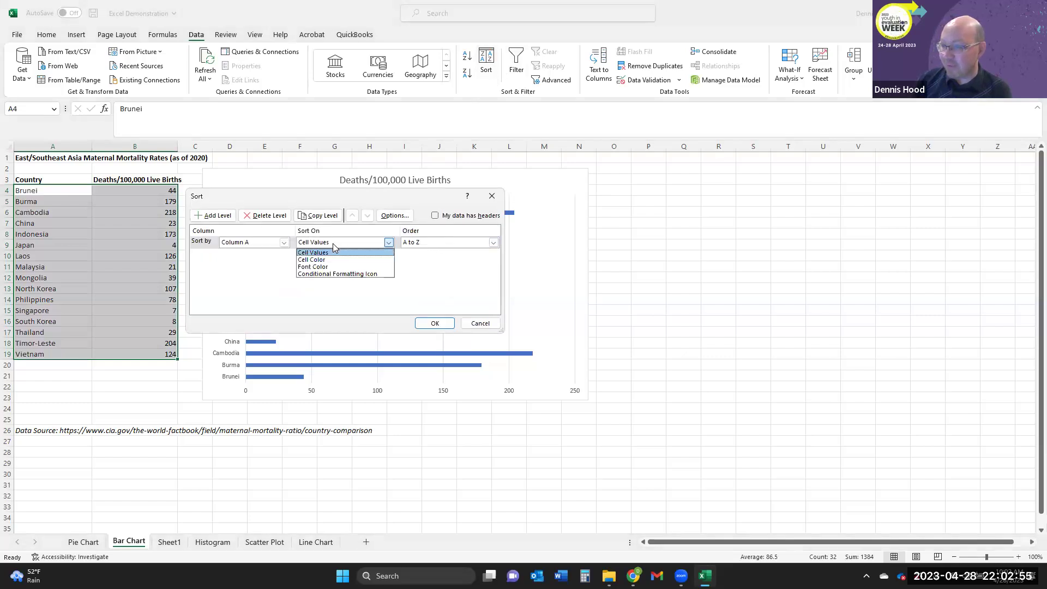
pyautogui.click(332, 243)
pyautogui.click(462, 243)
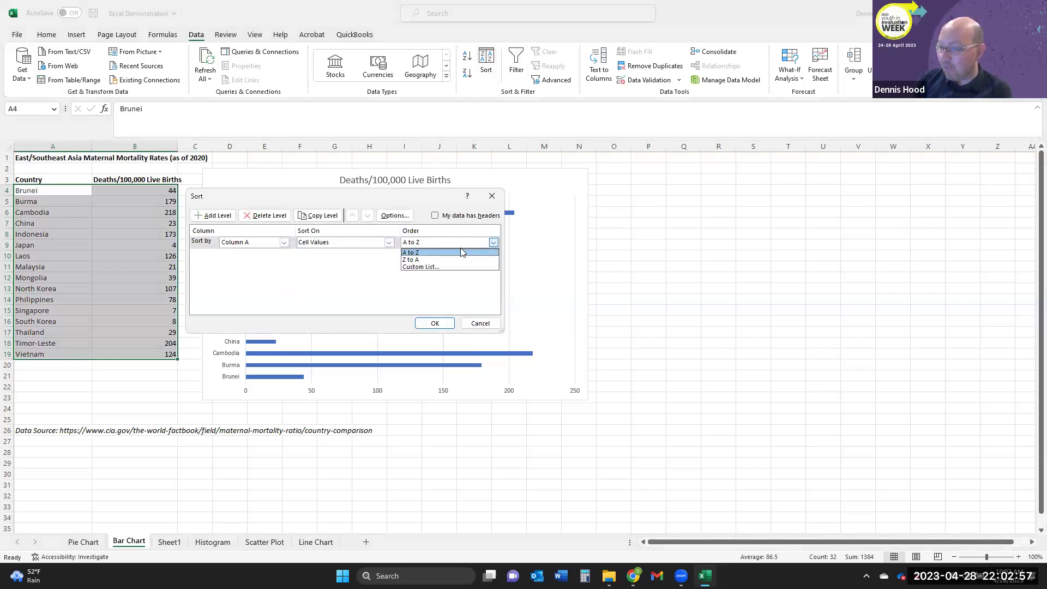
pyautogui.click(481, 323)
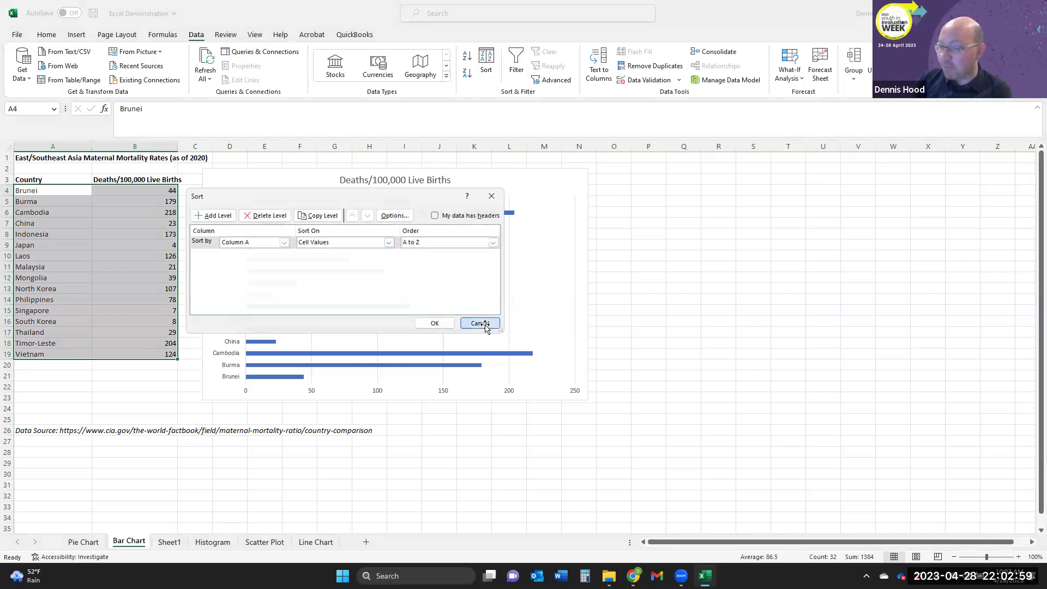
pyautogui.click(479, 323)
pyautogui.click(28, 212)
pyautogui.moveTo(33, 181); pyautogui.dragTo(147, 354)
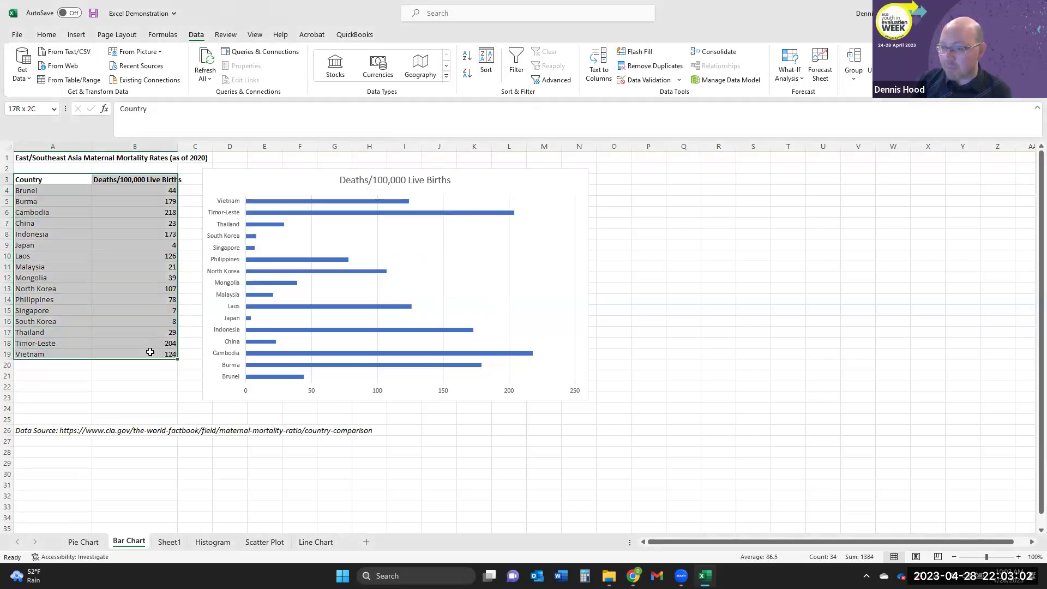
pyautogui.click(491, 73)
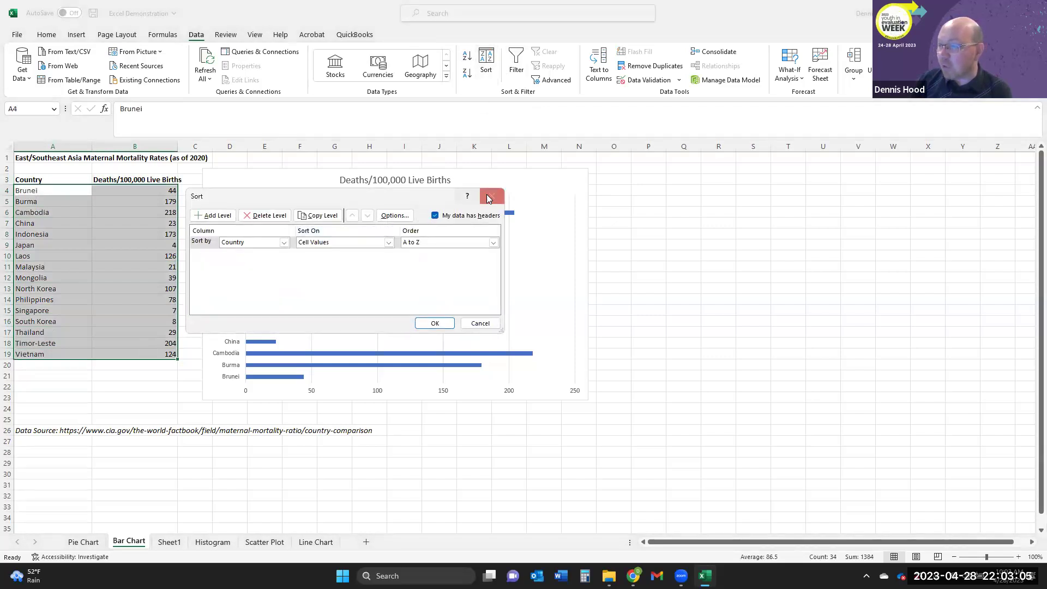
pyautogui.click(489, 198)
# Sort the country data in A4:B19 by Country on cell values, in A to Z order.
pyautogui.click(32, 212)
pyautogui.moveTo(48, 192); pyautogui.dragTo(149, 353)
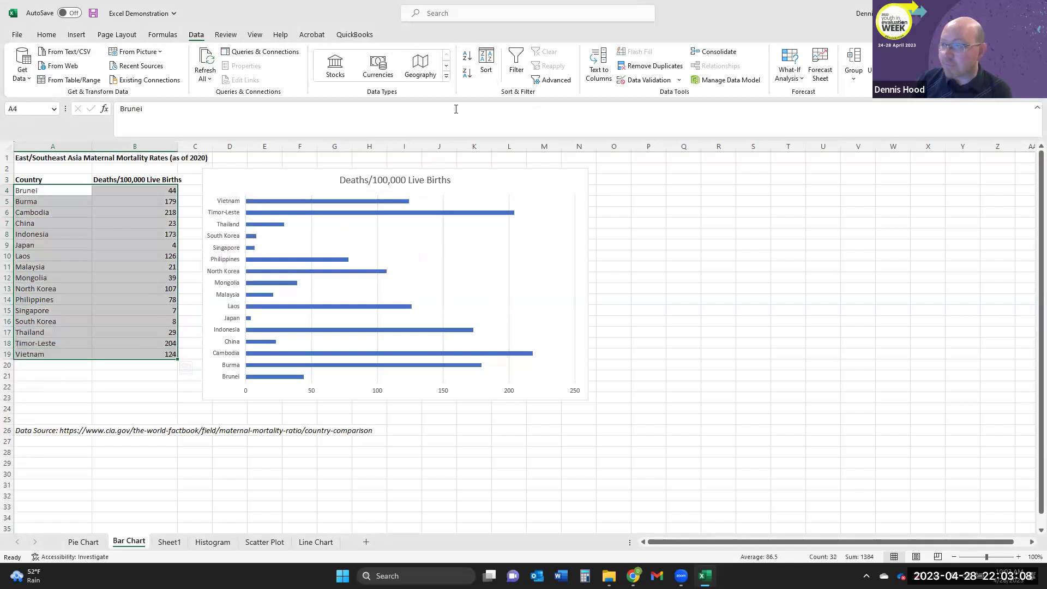
pyautogui.click(486, 60)
pyautogui.click(430, 242)
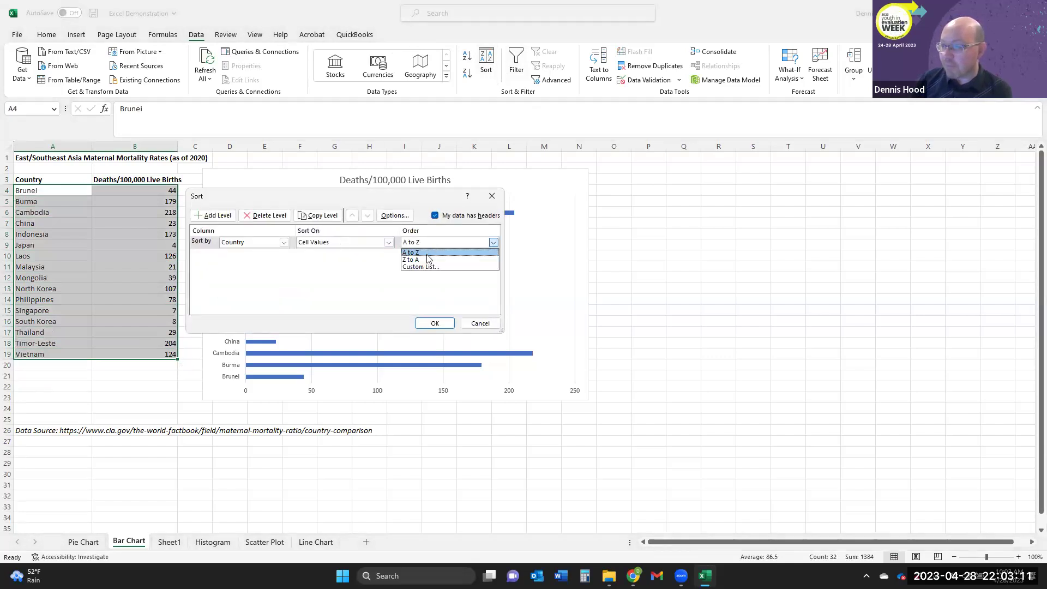
pyautogui.click(427, 254)
pyautogui.click(433, 323)
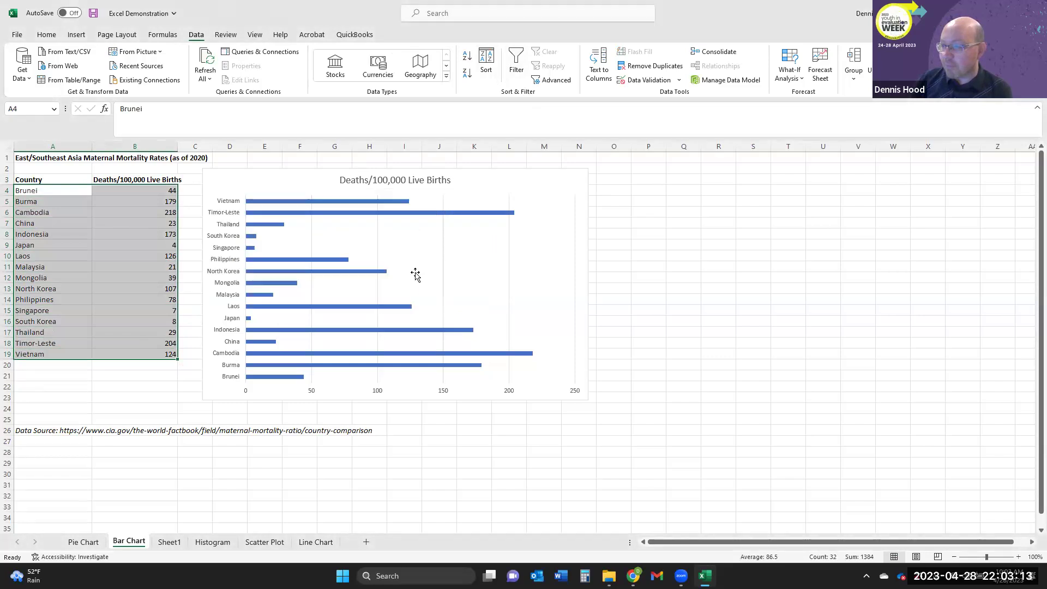
# Sort the country data in A4:B19 by Deaths/100,000 Live Births, smallest to largest, and deselect the range.
pyautogui.click(486, 60)
pyautogui.click(284, 242)
pyautogui.click(258, 260)
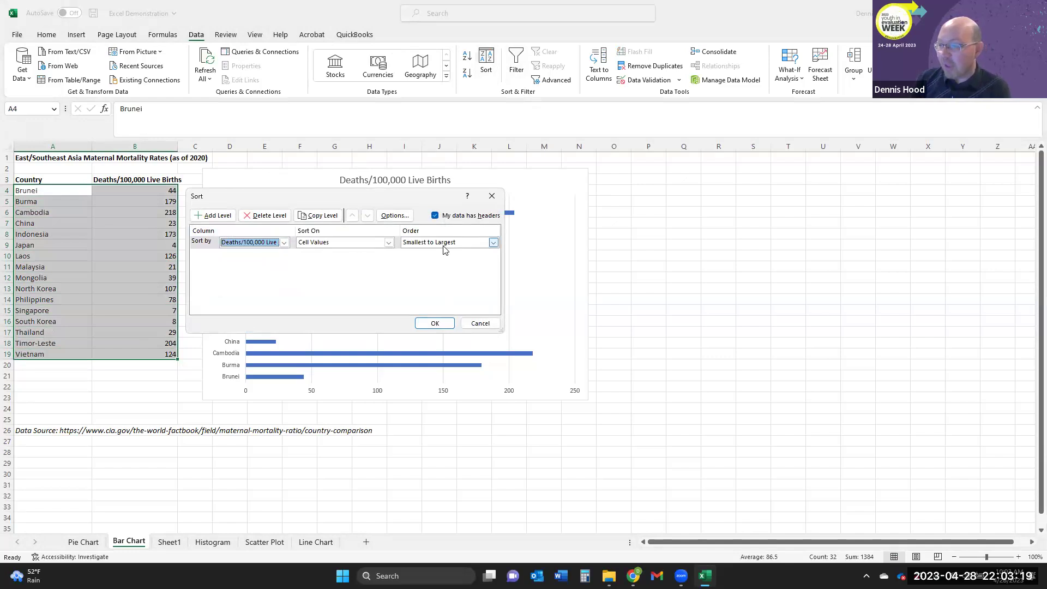
pyautogui.click(435, 324)
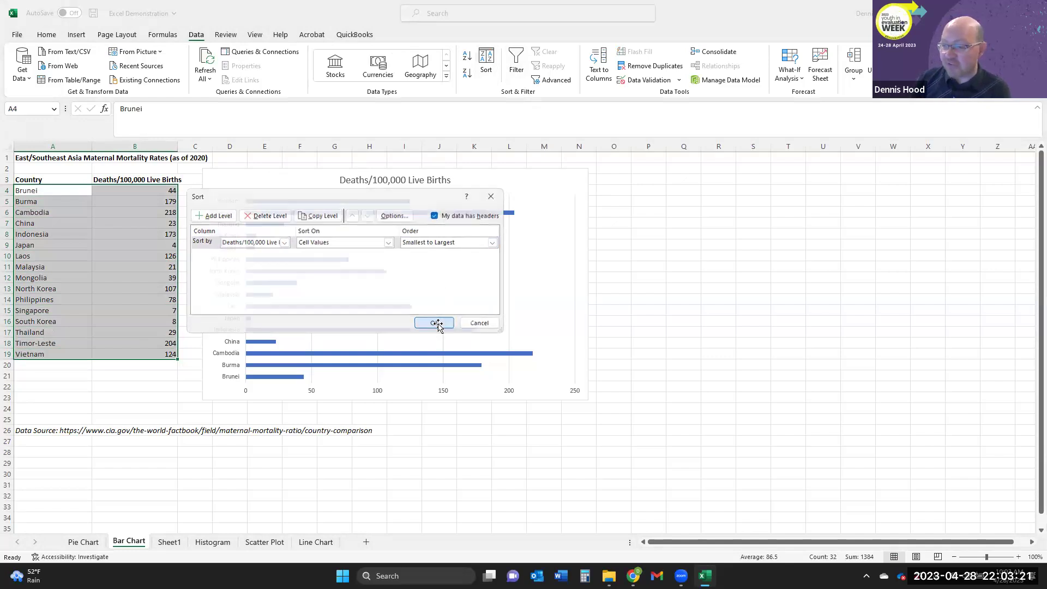
pyautogui.click(688, 291)
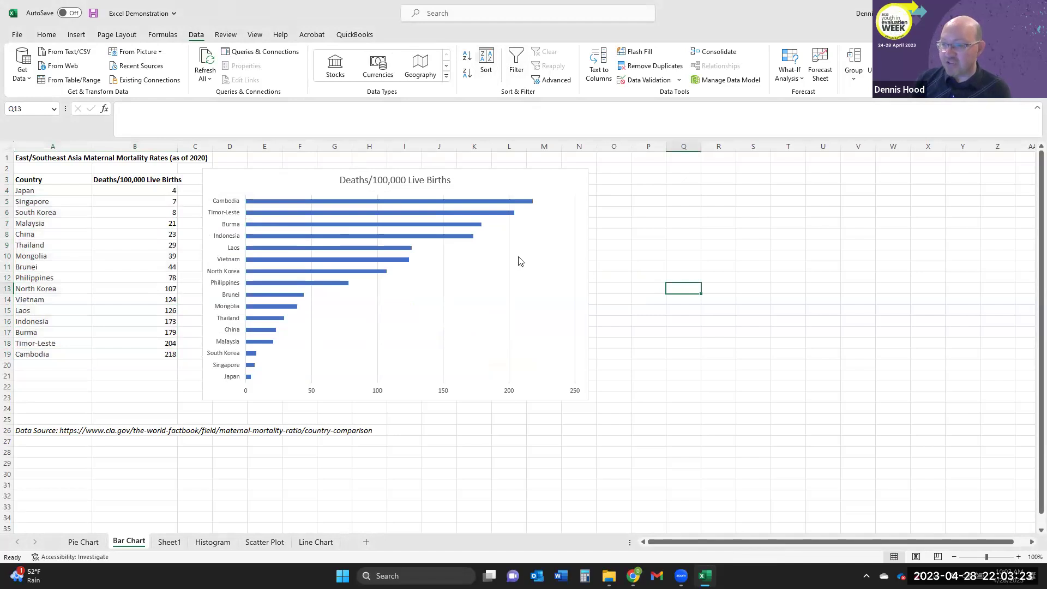
# Select all bars of the Deaths/100,000 Live Births series and fill them with the base green theme color.
pyautogui.moveTo(412, 205)
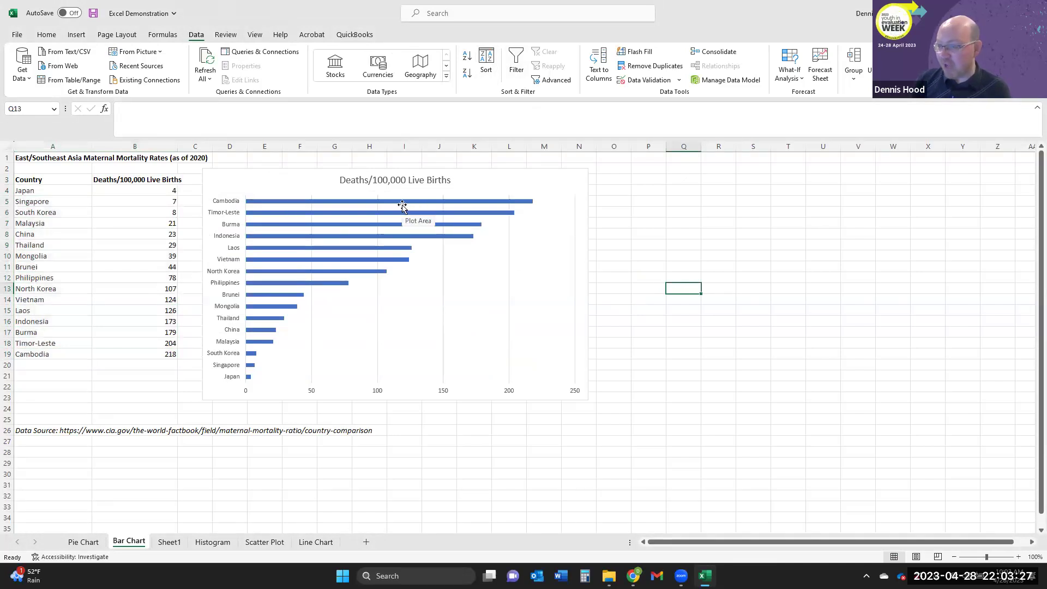
pyautogui.moveTo(337, 206)
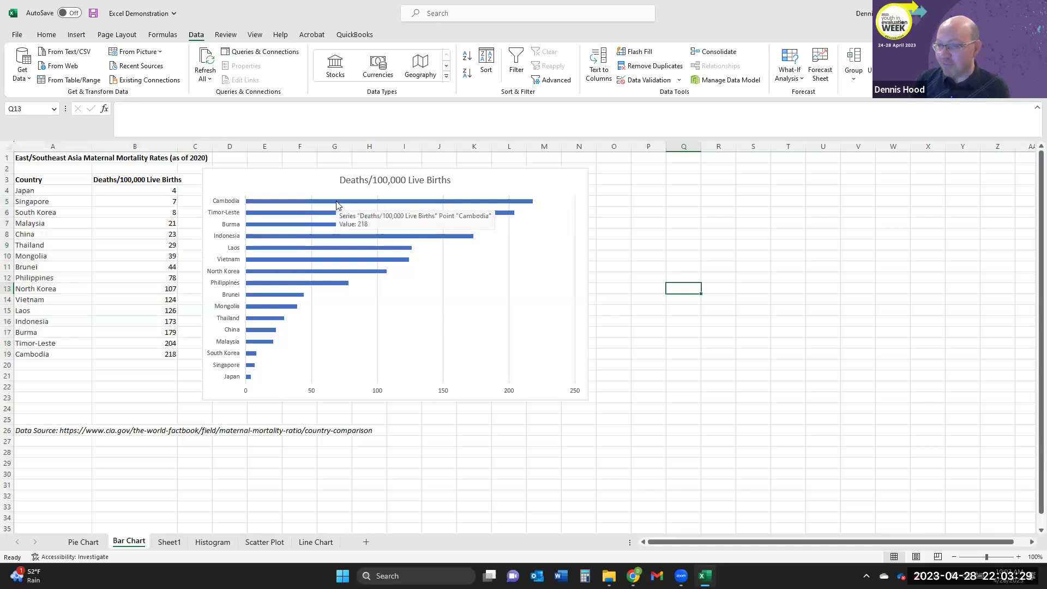
pyautogui.click(305, 203)
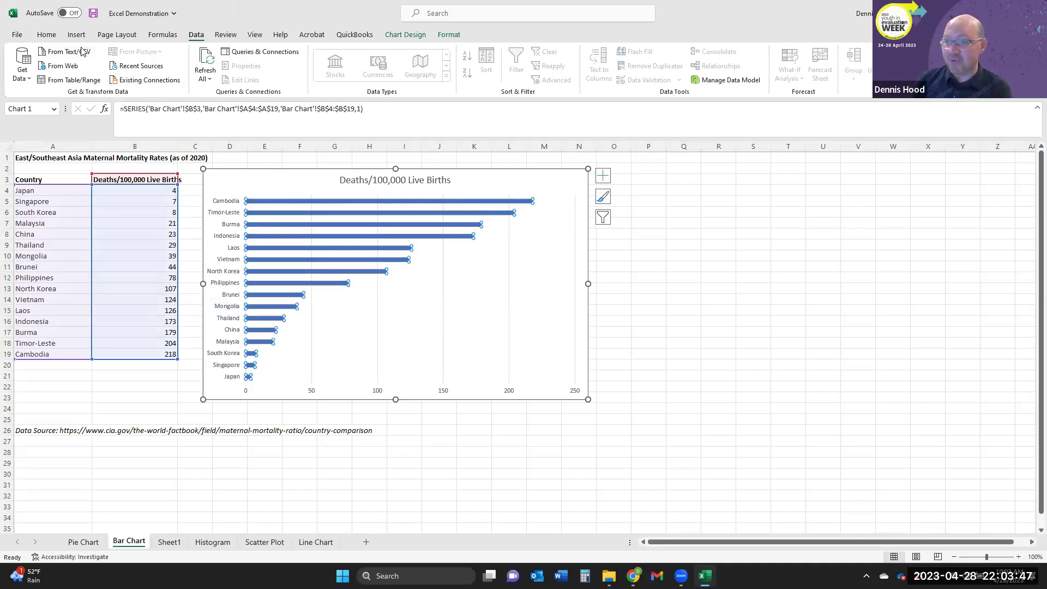
pyautogui.click(55, 36)
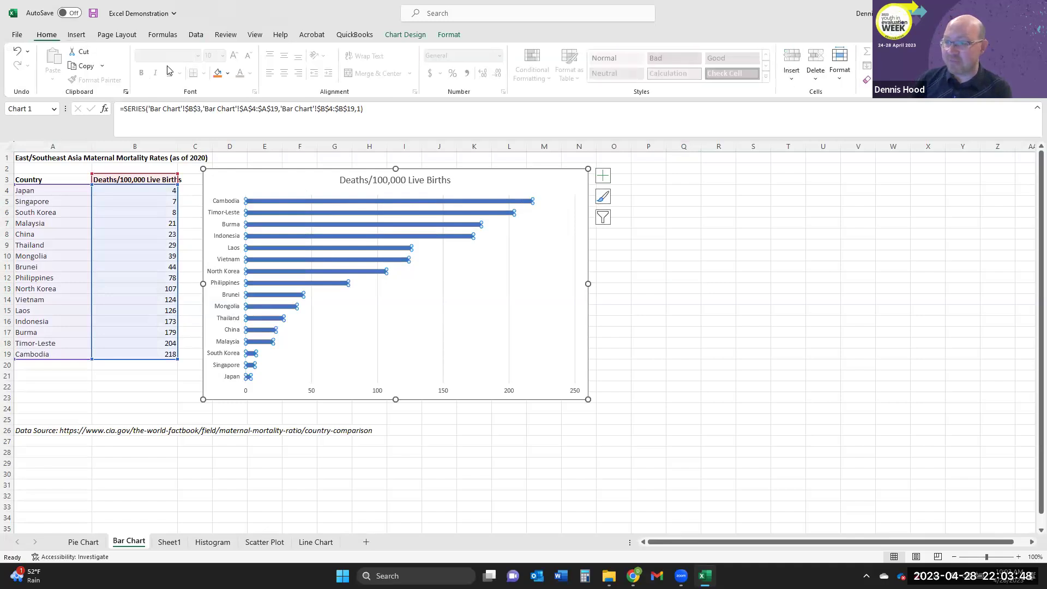
pyautogui.click(228, 75)
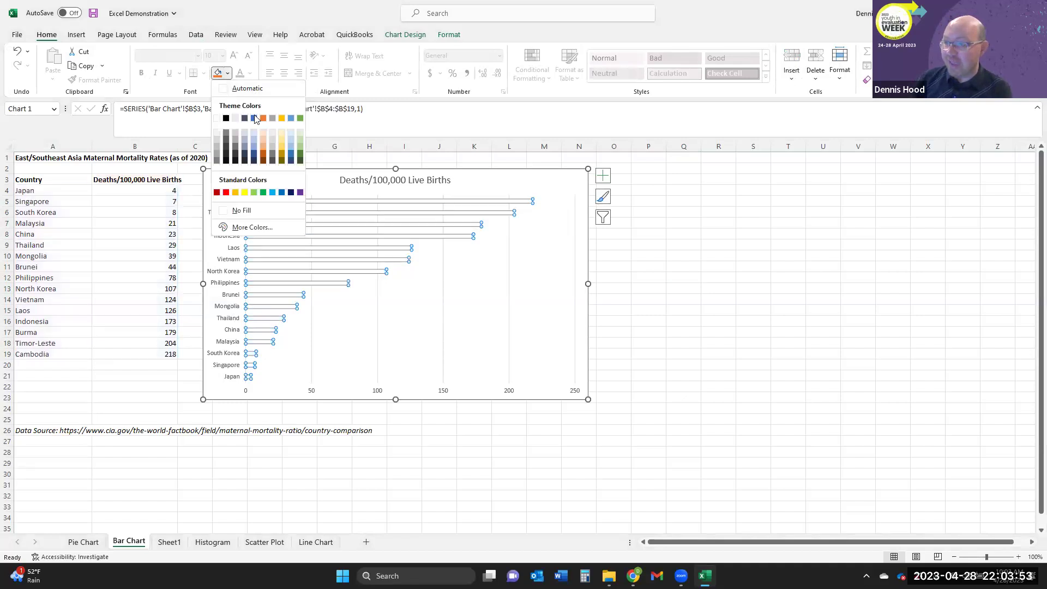
pyautogui.click(300, 119)
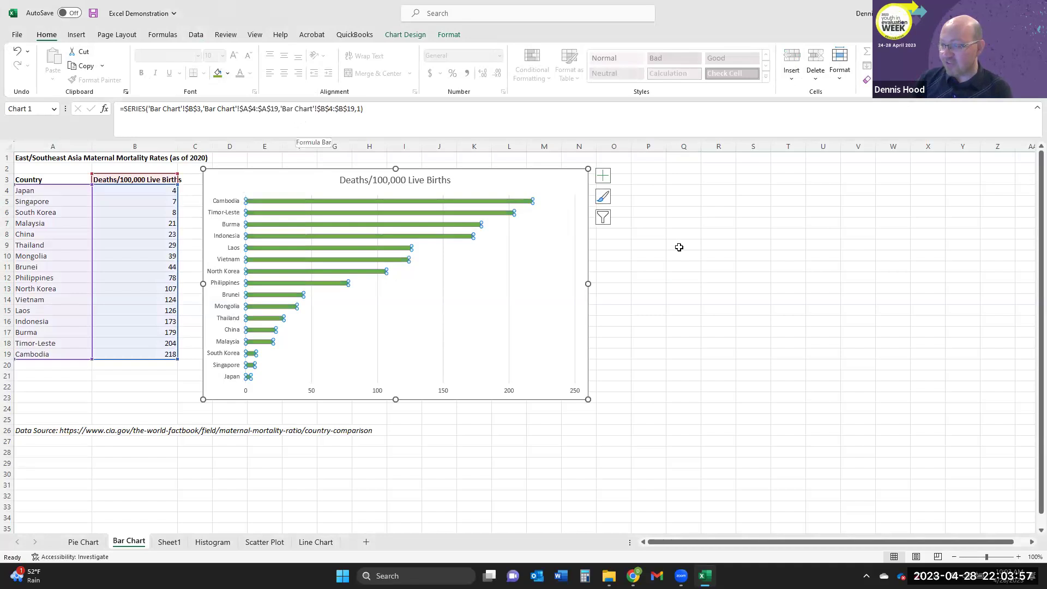
# Try different custom fill colors for the chart's bars and apply the dark slate color #406064.
pyautogui.click(229, 74)
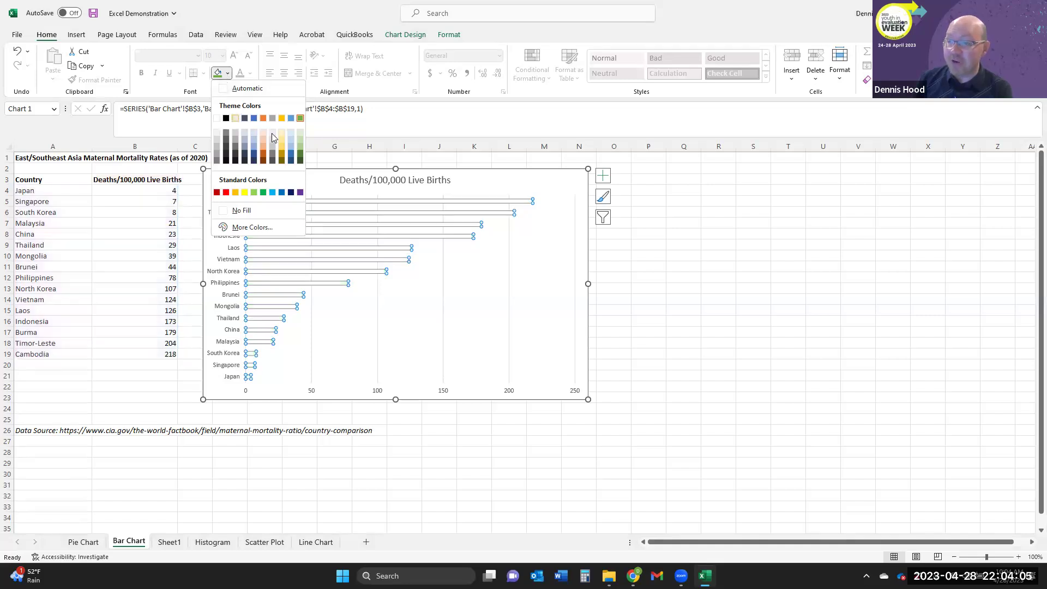
pyautogui.click(269, 228)
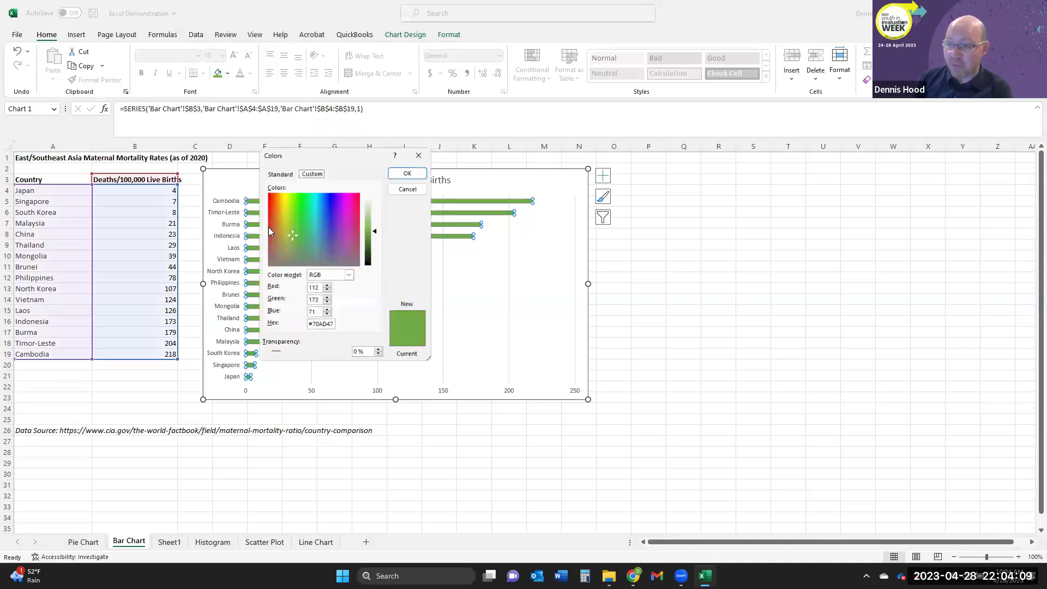
pyautogui.click(298, 242)
pyautogui.click(329, 244)
pyautogui.click(309, 225)
pyautogui.click(292, 207)
pyautogui.click(290, 207)
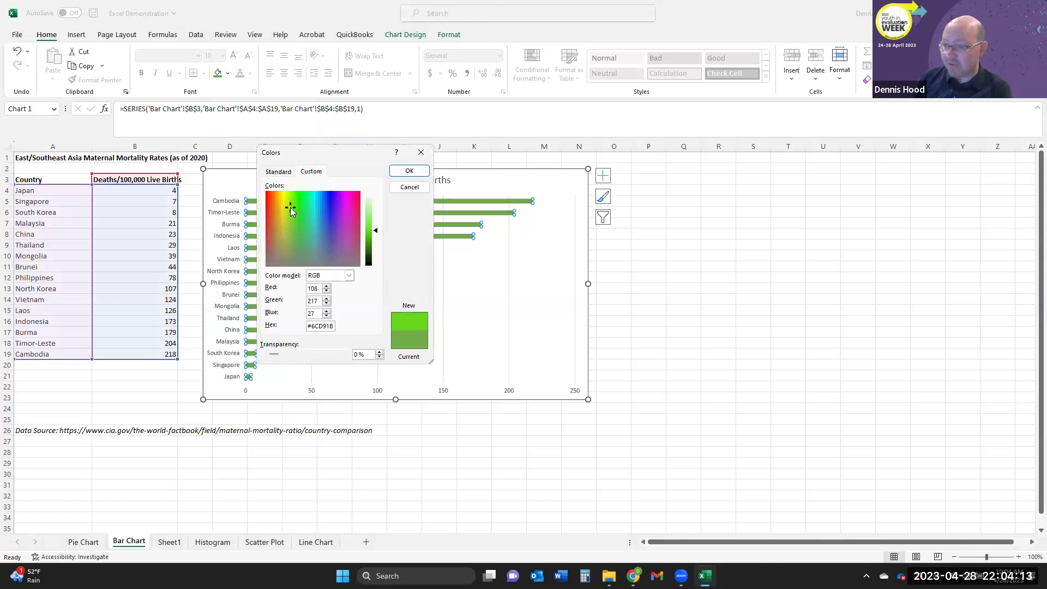
pyautogui.click(369, 235)
pyautogui.click(369, 252)
pyautogui.click(368, 237)
pyautogui.click(369, 244)
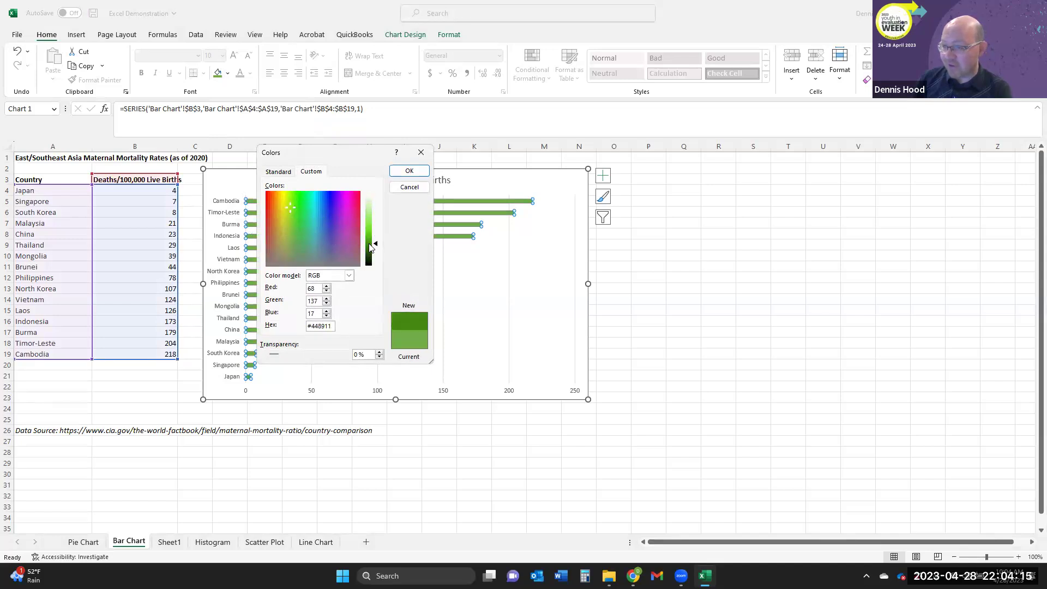
pyautogui.click(369, 242)
pyautogui.click(310, 215)
pyautogui.click(316, 219)
pyautogui.click(323, 217)
pyautogui.click(318, 232)
pyautogui.click(316, 241)
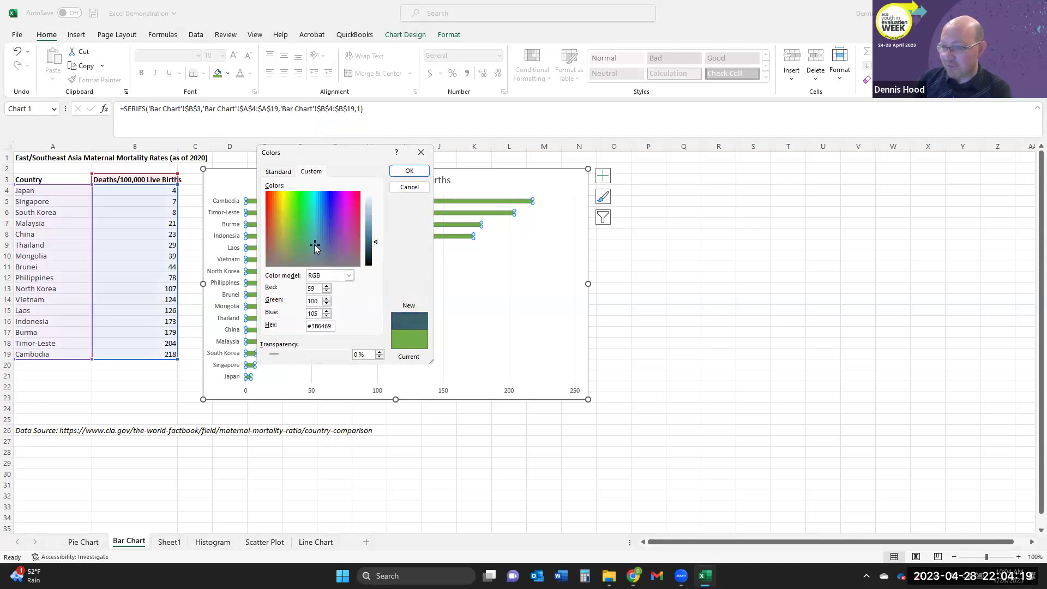
pyautogui.click(315, 249)
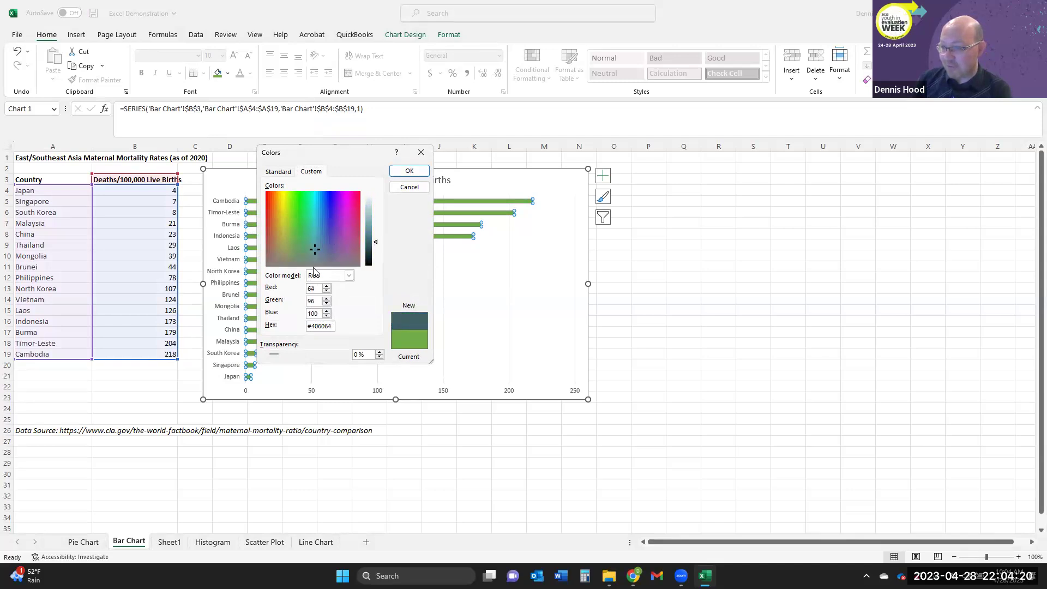
pyautogui.click(408, 172)
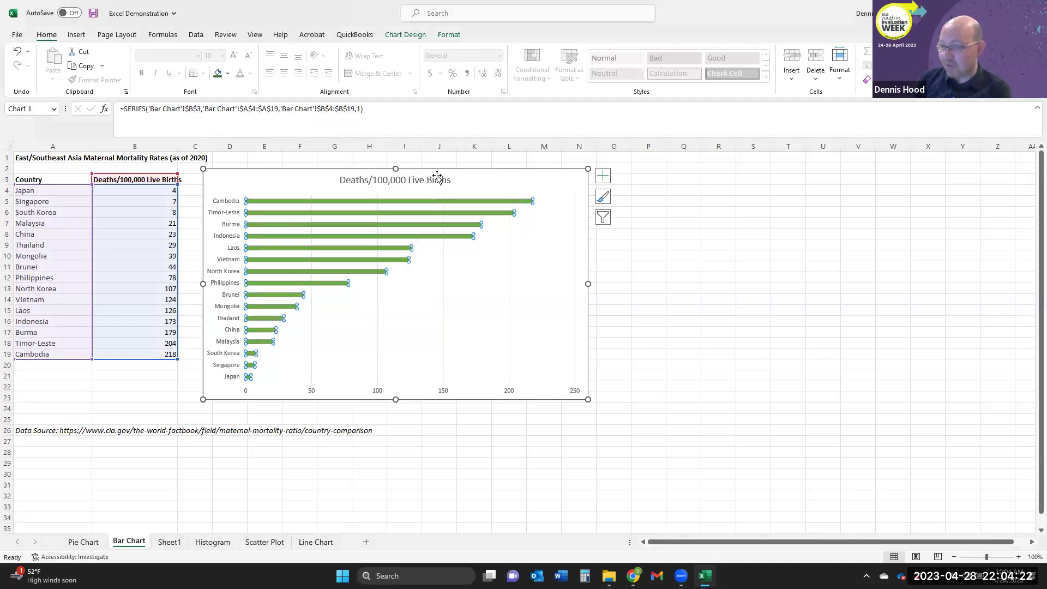
# Change the bars' fill back to the base green theme color.
pyautogui.click(227, 73)
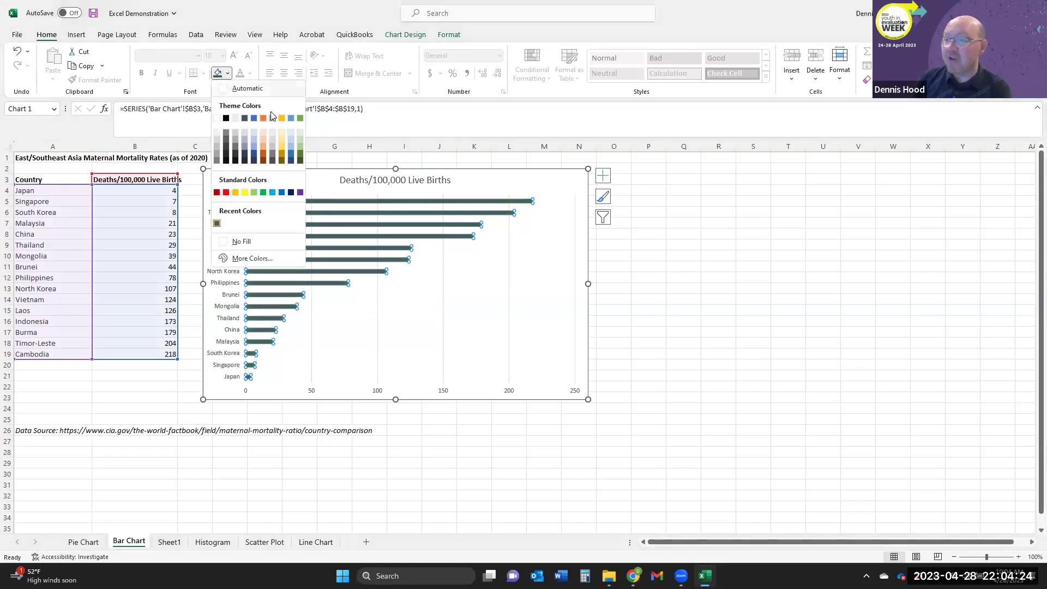
pyautogui.click(298, 120)
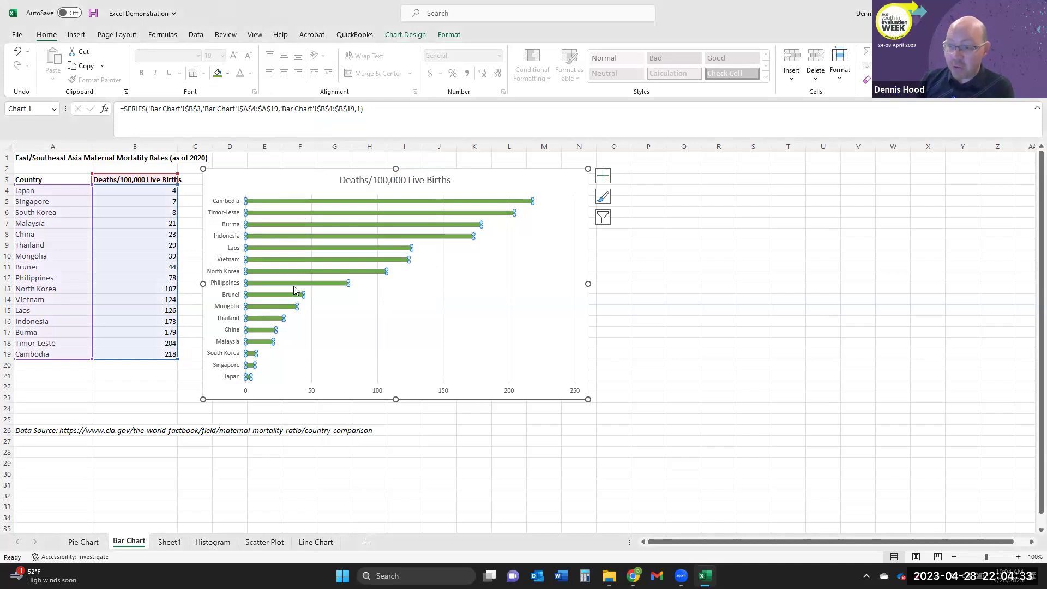
pyautogui.moveTo(286, 309)
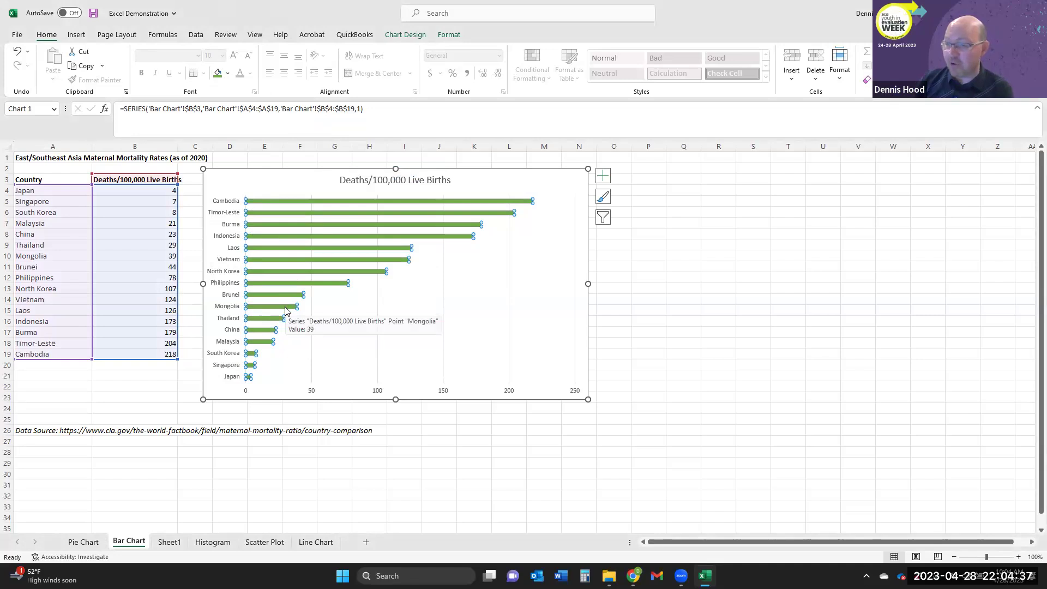
# Fill all bars of the chart with the lightest green theme color and highlight only the Mongolia bar with the base green theme color.
pyautogui.click(228, 74)
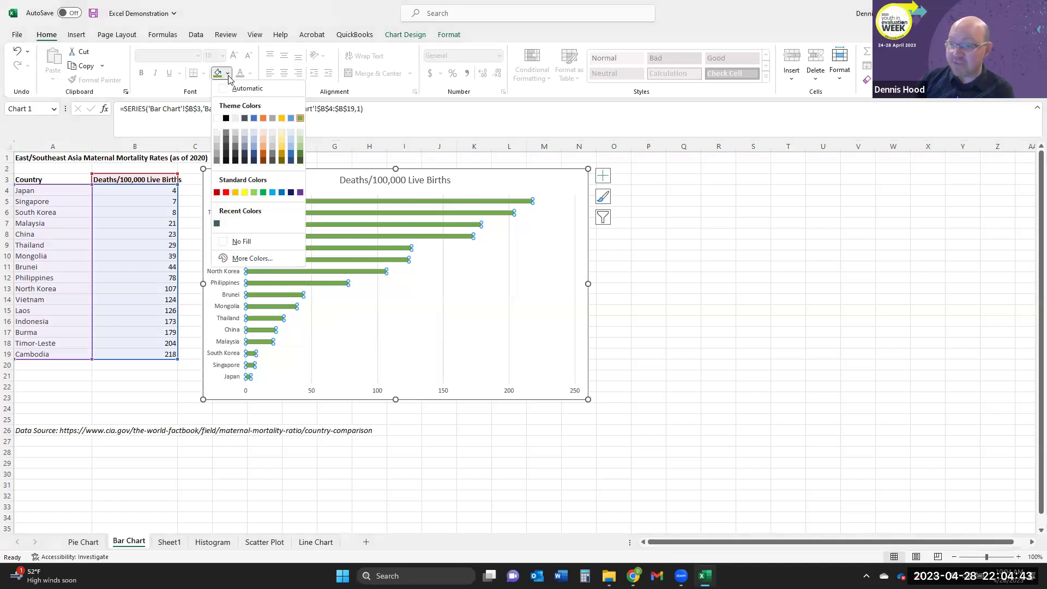
pyautogui.click(303, 131)
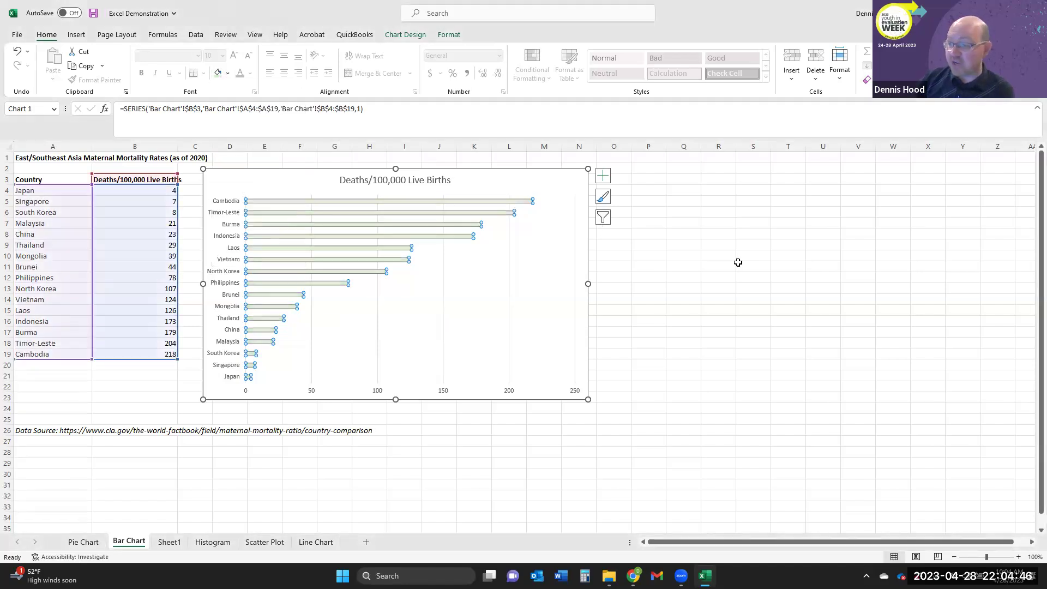
pyautogui.doubleClick(268, 307)
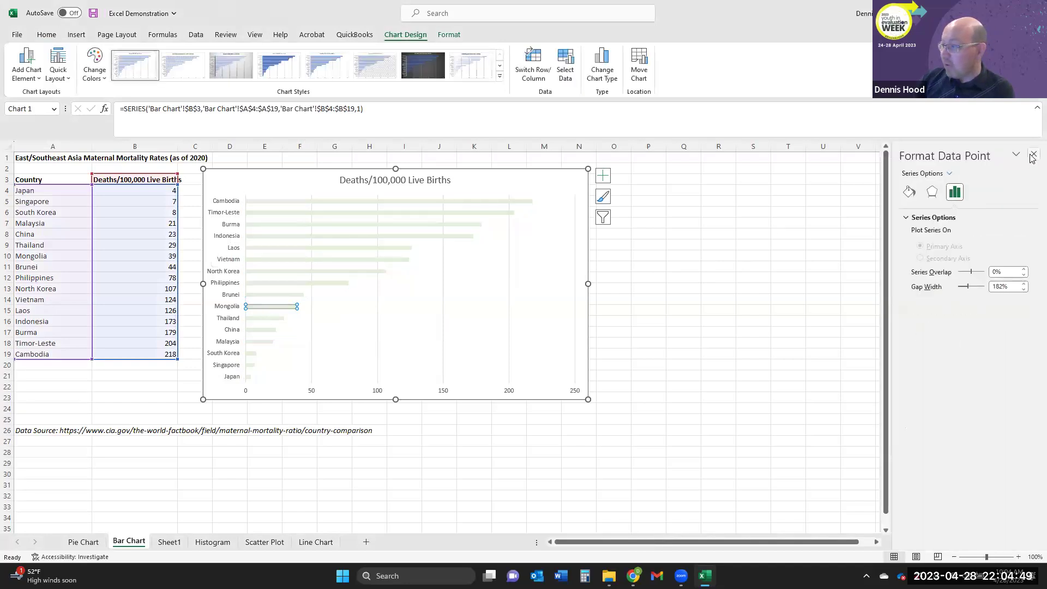
pyautogui.click(1031, 156)
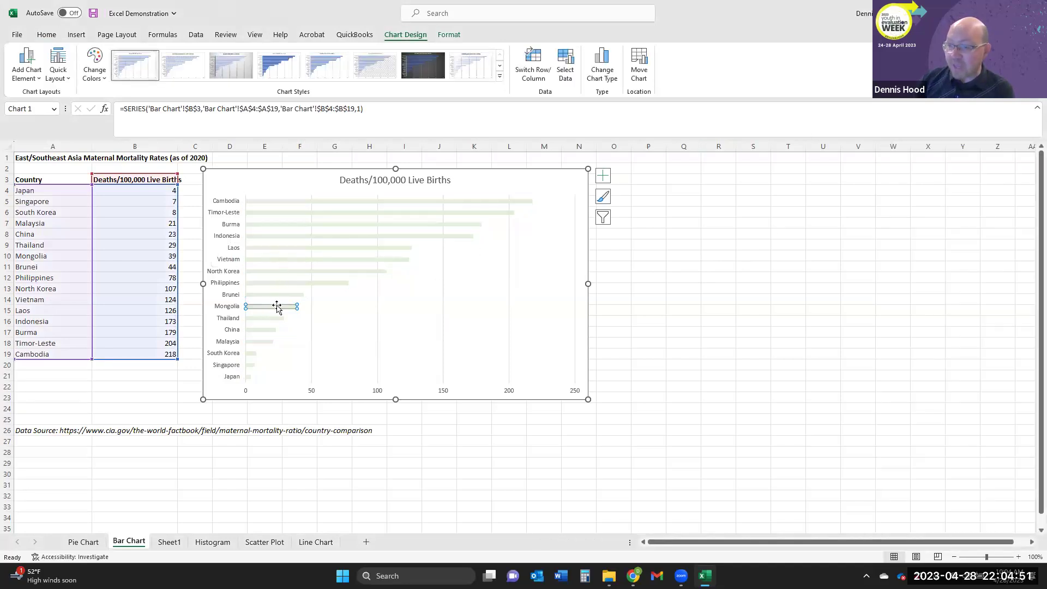
pyautogui.click(56, 37)
pyautogui.click(228, 74)
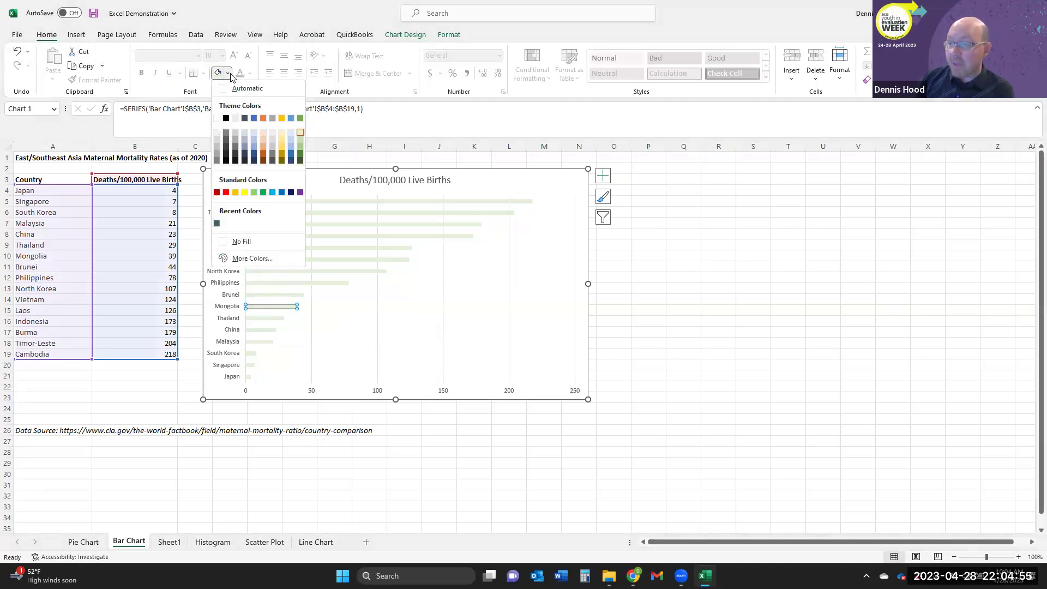
pyautogui.click(300, 118)
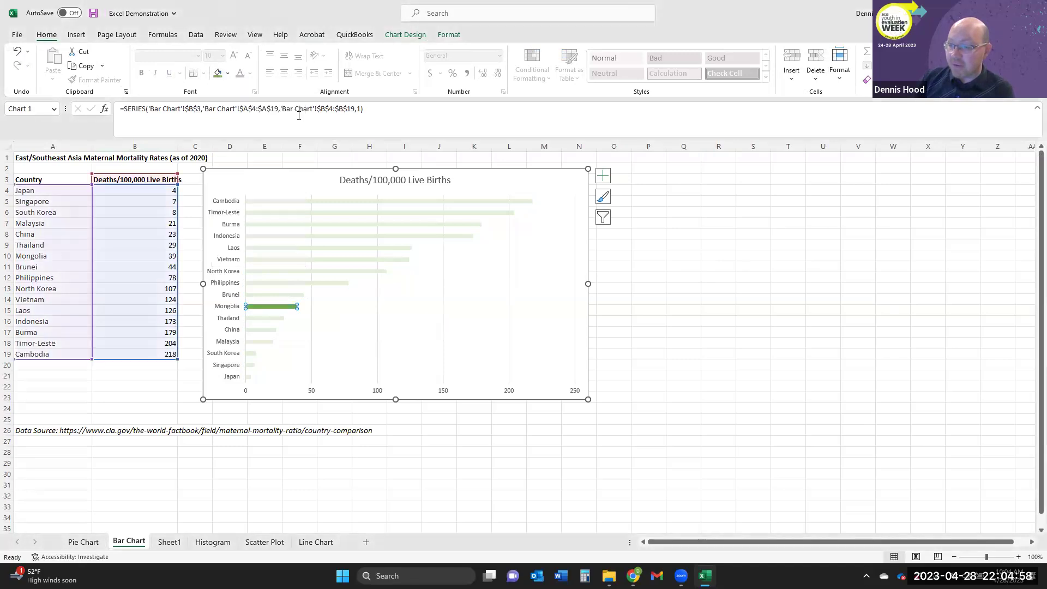
pyautogui.click(721, 274)
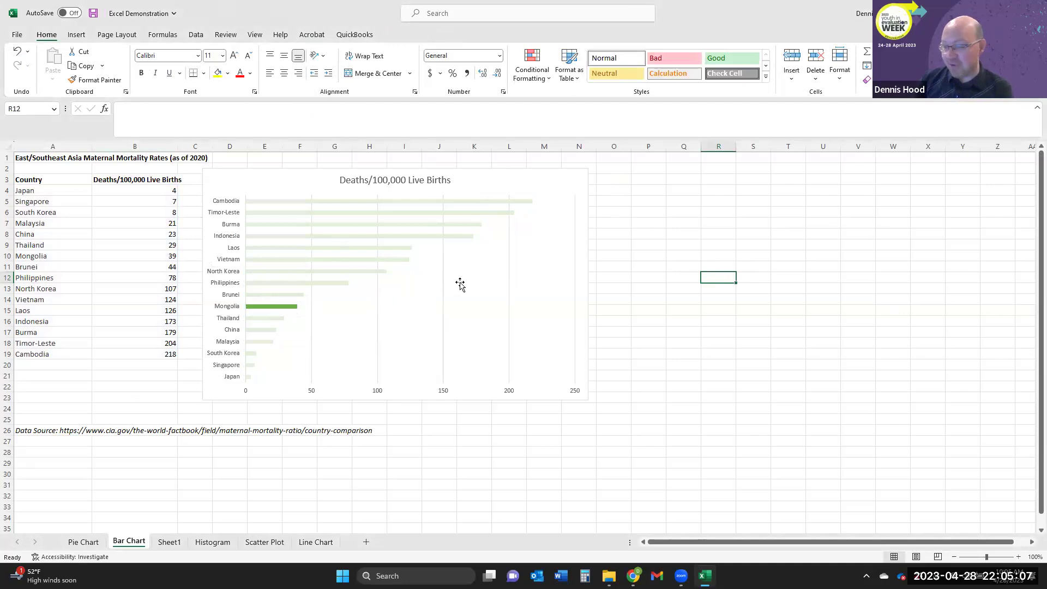
# Move the bar chart away from the data table to span columns N to X, and deselect it.
pyautogui.click(285, 172)
pyautogui.moveTo(285, 173); pyautogui.dragTo(652, 174)
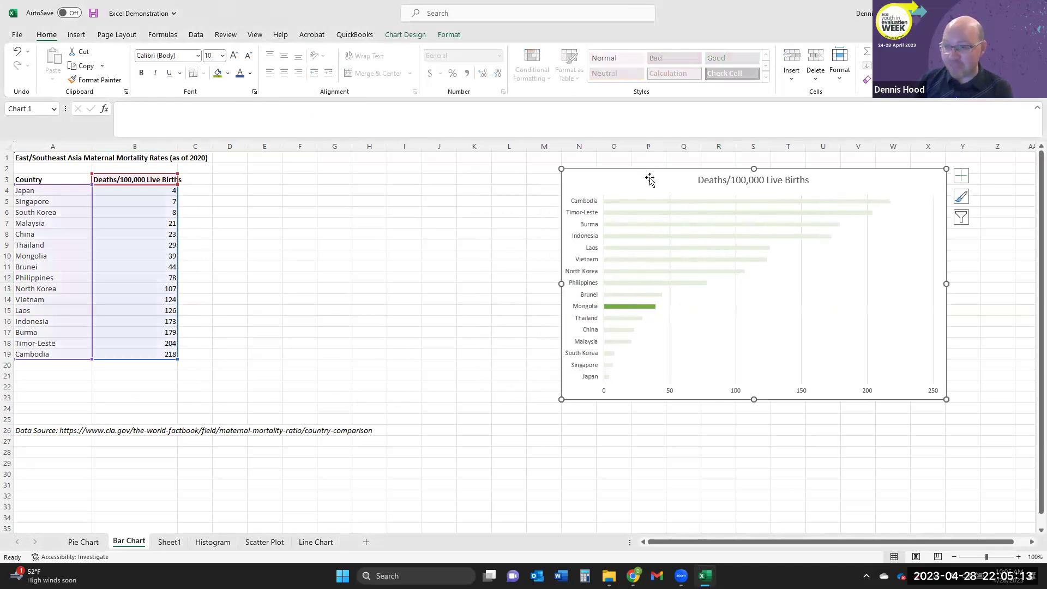
pyautogui.click(259, 275)
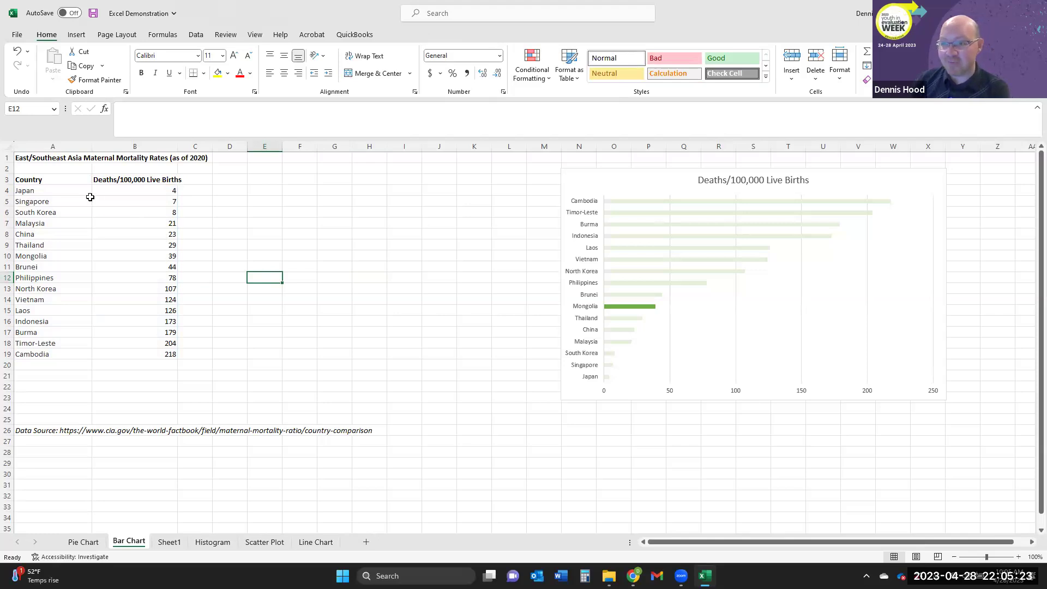
# Insert a Filled Map chart based on the country and mortality data in A3:B19.
pyautogui.moveTo(48, 179); pyautogui.dragTo(141, 355)
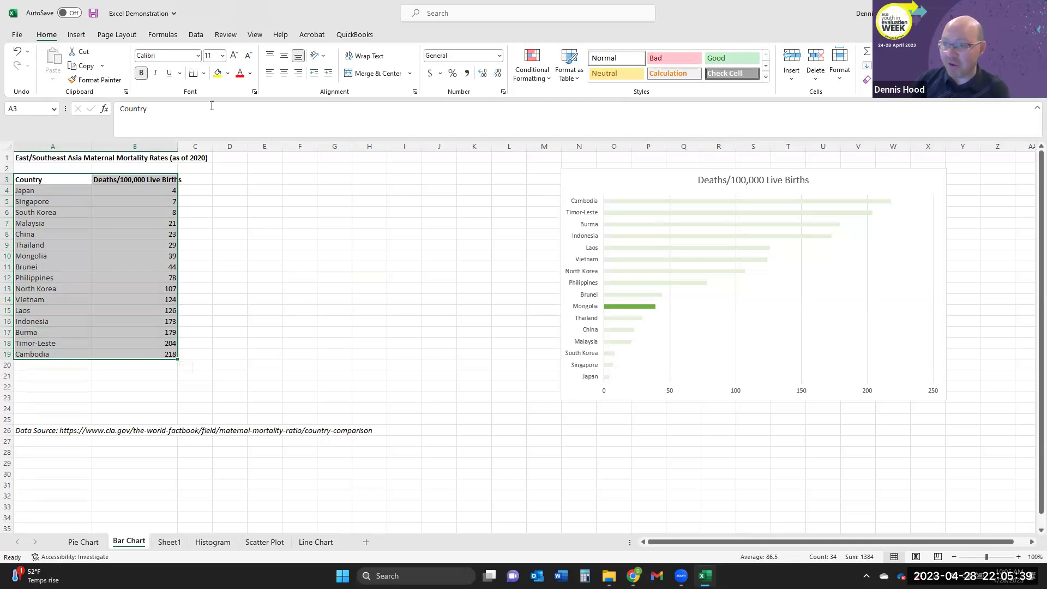
pyautogui.click(77, 35)
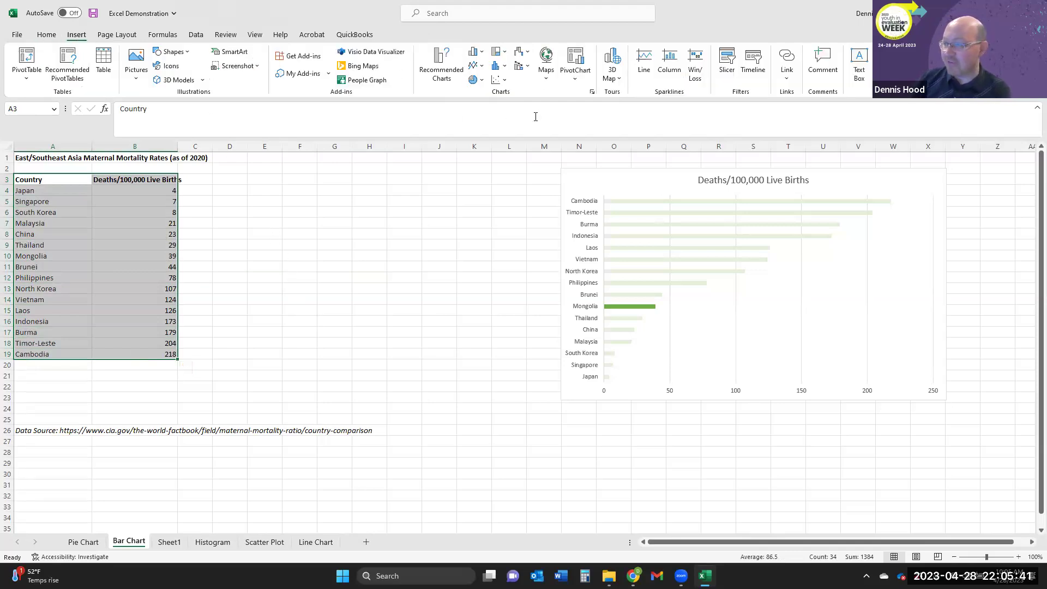
pyautogui.click(592, 93)
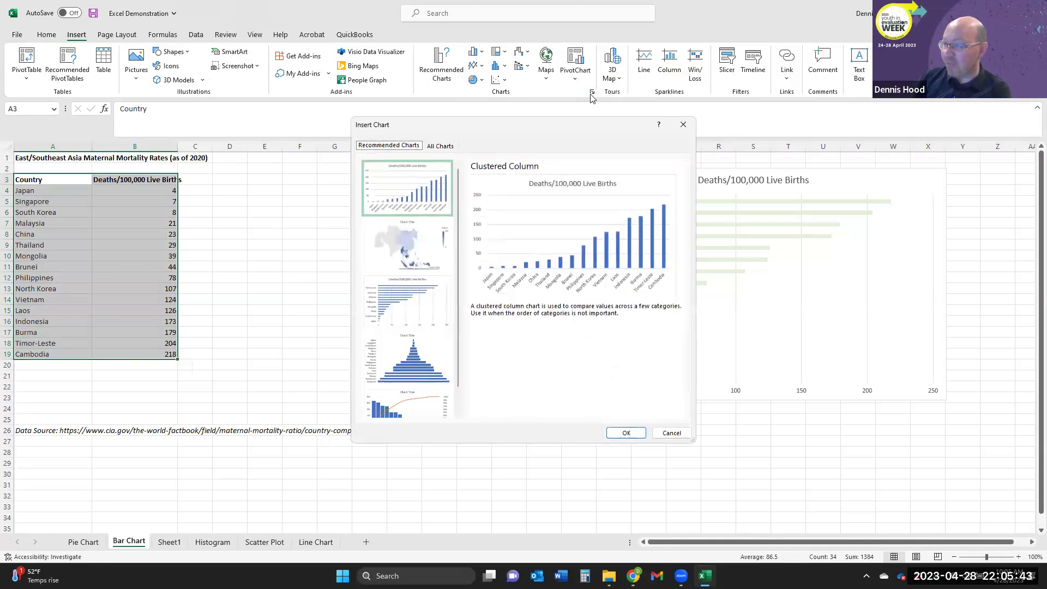
pyautogui.click(414, 258)
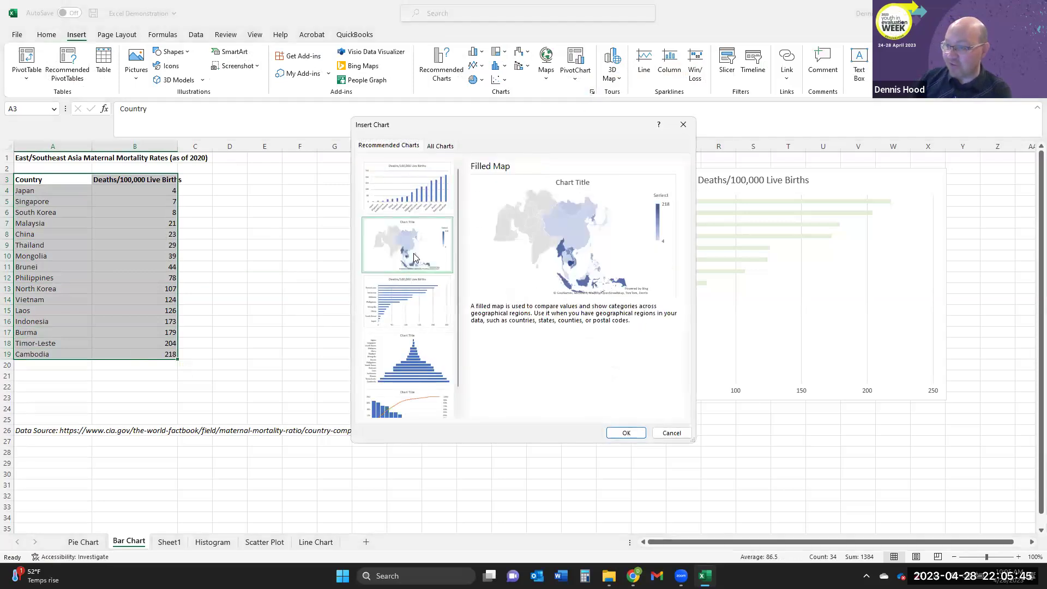
pyautogui.click(626, 433)
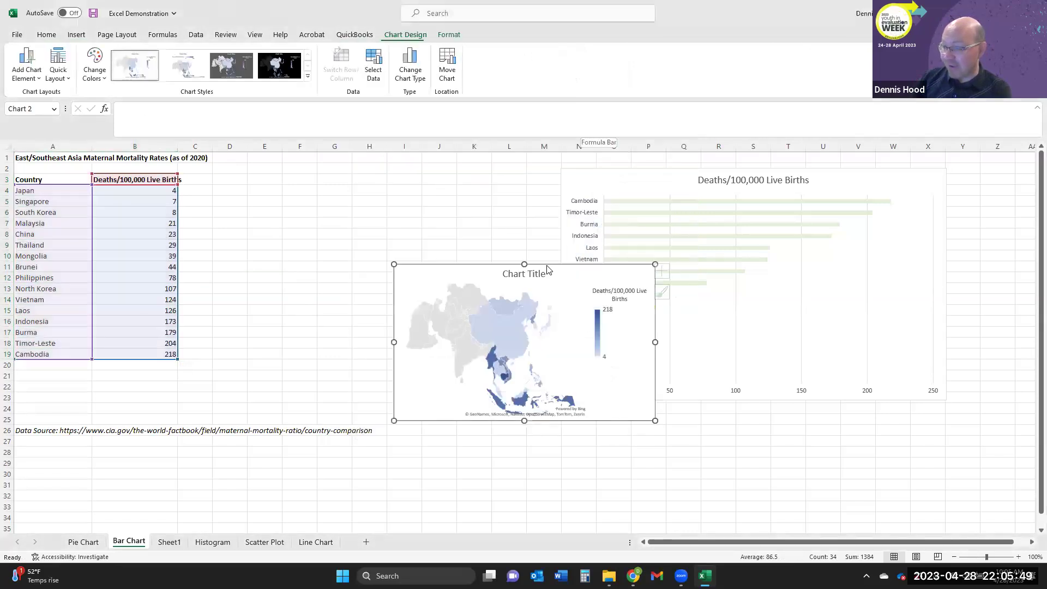
# Position the map chart beside the data table and enlarge it to fill the space up to the bar chart, through column M and row 23.
pyautogui.moveTo(553, 266); pyautogui.dragTo(353, 182)
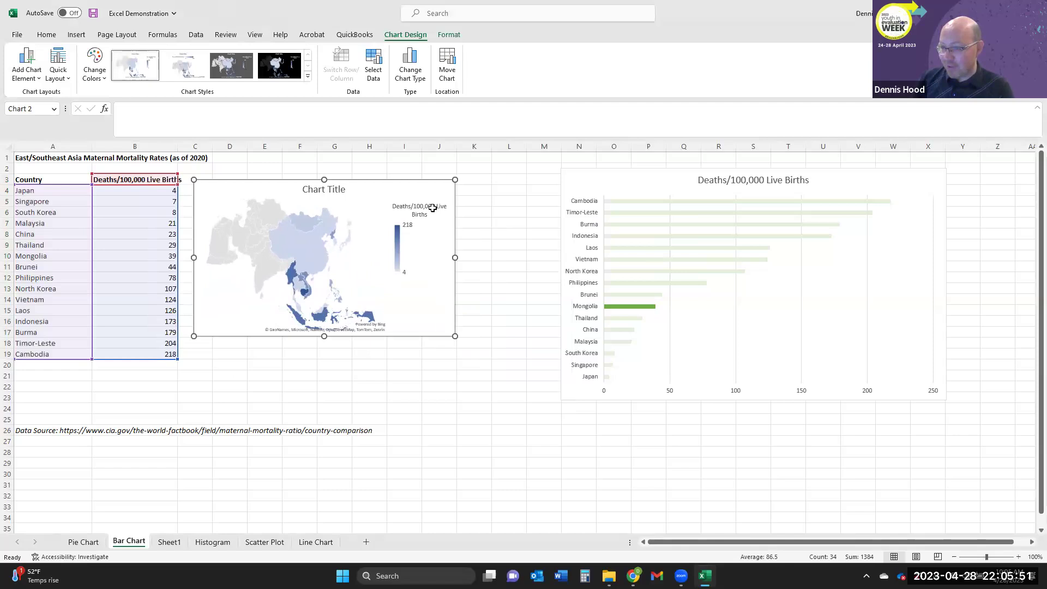
pyautogui.moveTo(456, 335); pyautogui.dragTo(562, 398)
pyautogui.click(589, 449)
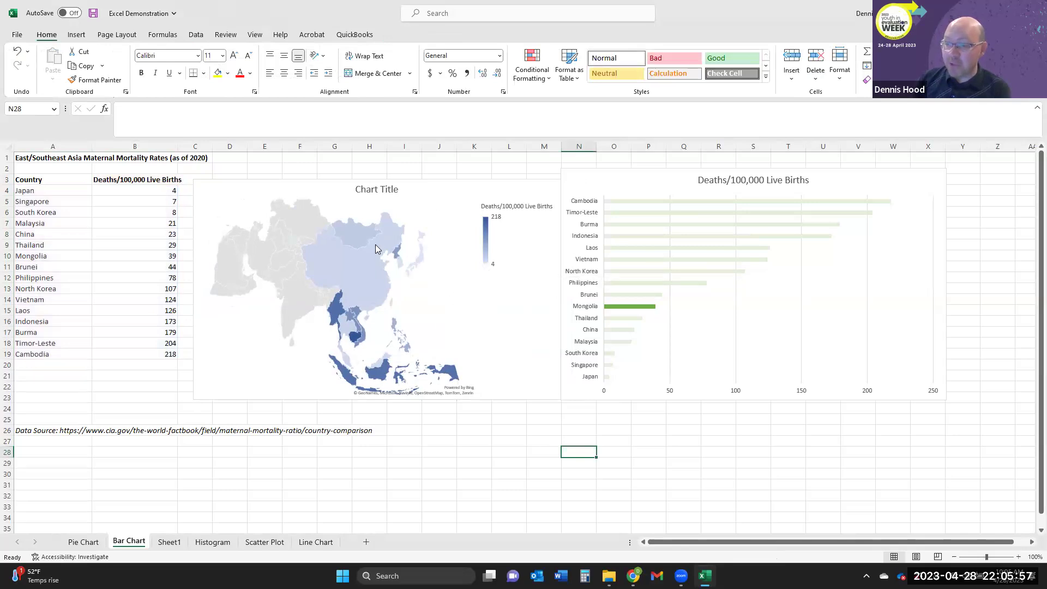
pyautogui.moveTo(386, 274)
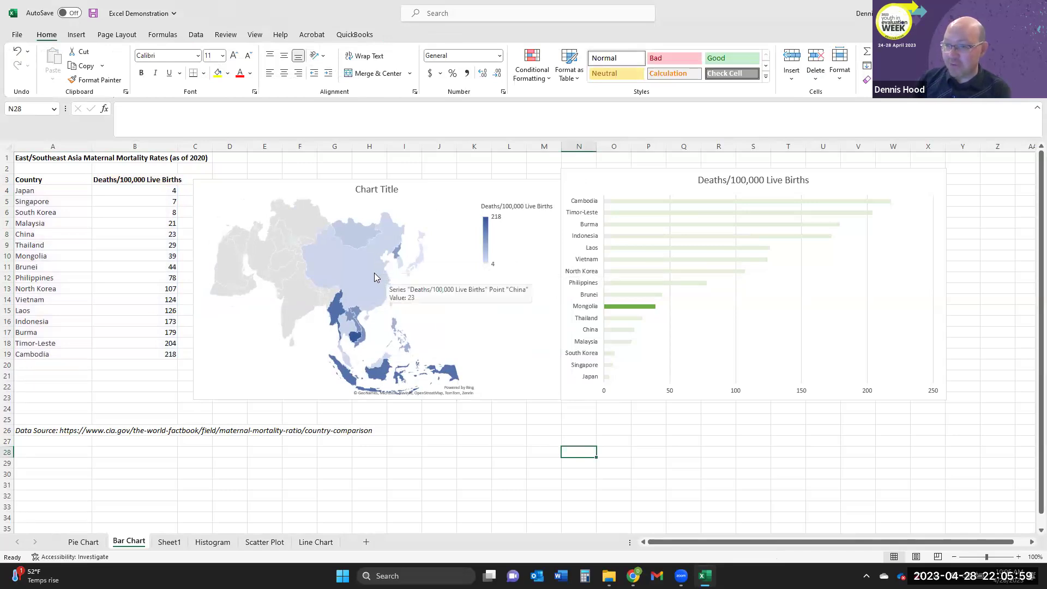
pyautogui.moveTo(487, 223)
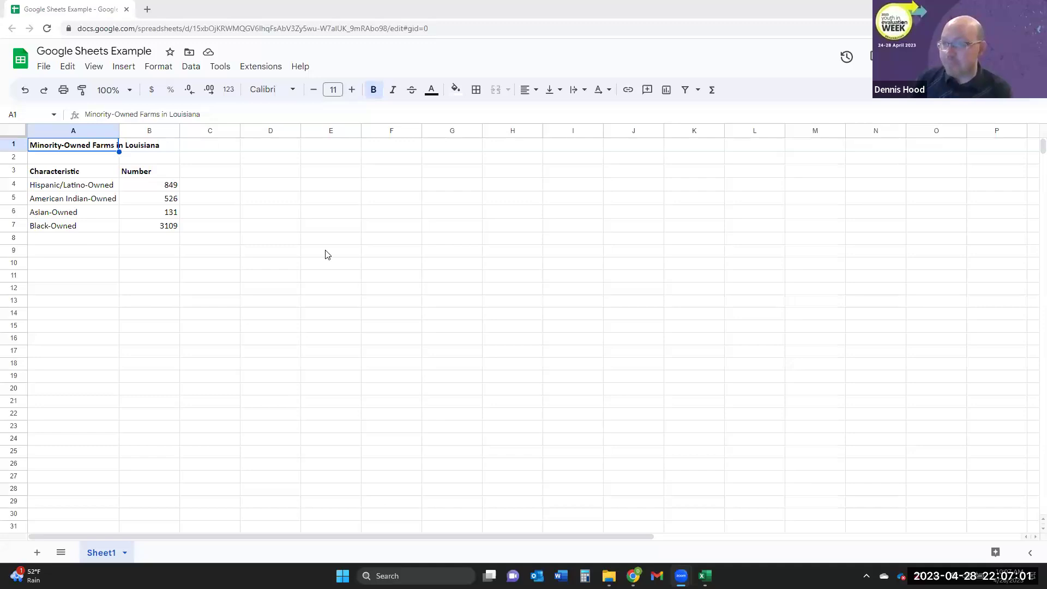
# In the Google Sheets Example spreadsheet, insert a chart from A3:B7 and keep the pie chart type after checking the suggested alternatives.
pyautogui.click(274, 256)
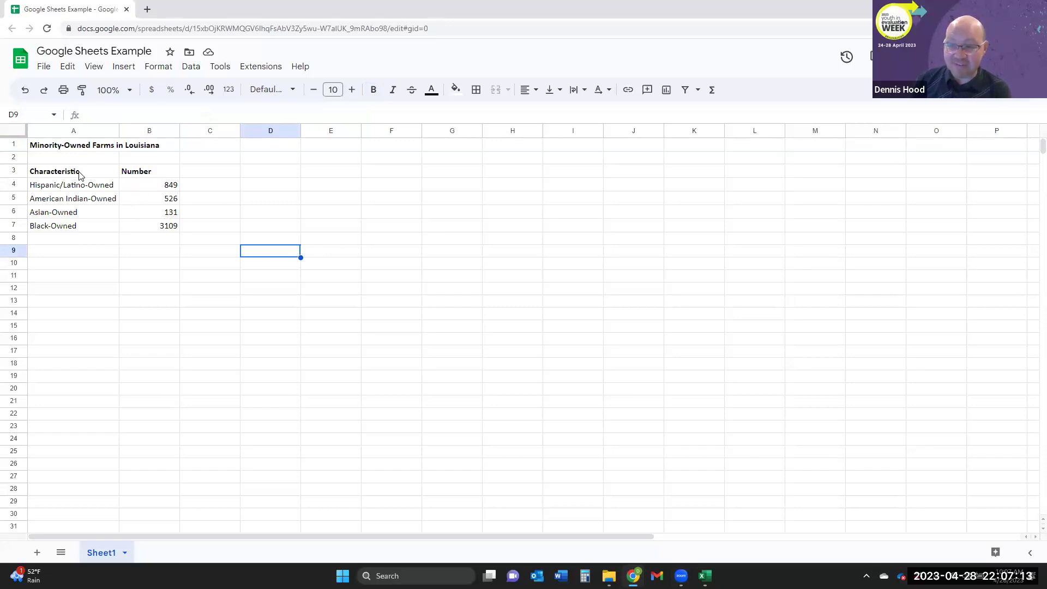
pyautogui.moveTo(79, 175); pyautogui.dragTo(156, 233)
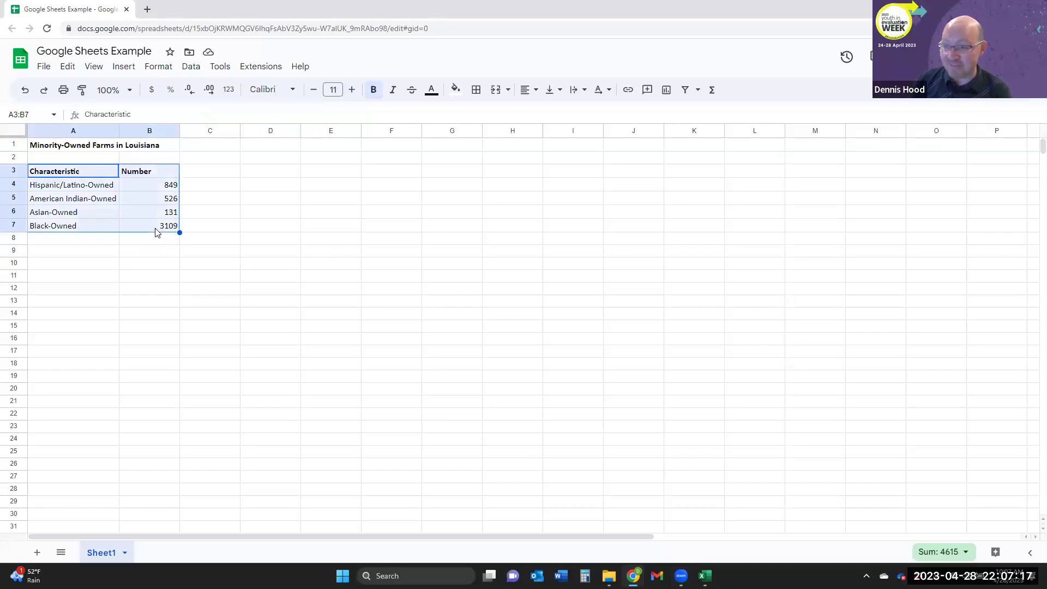
pyautogui.click(118, 70)
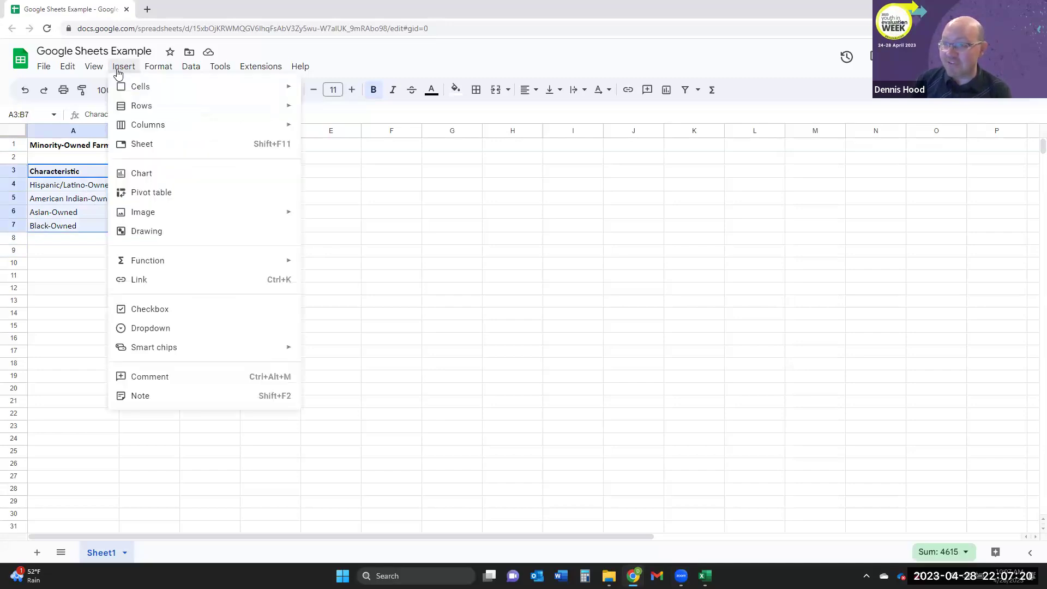
pyautogui.click(184, 179)
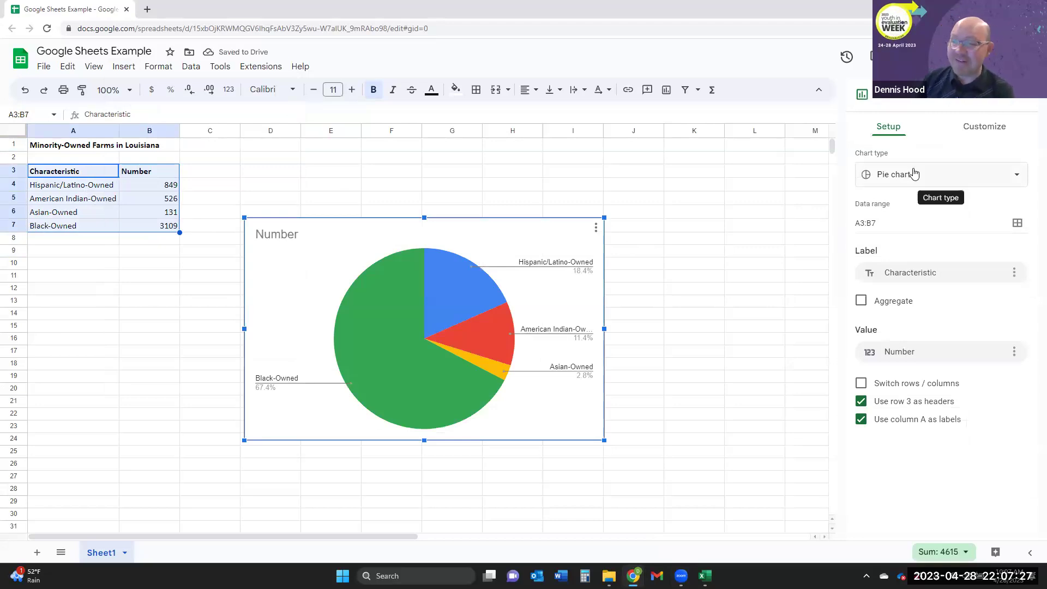
pyautogui.click(953, 175)
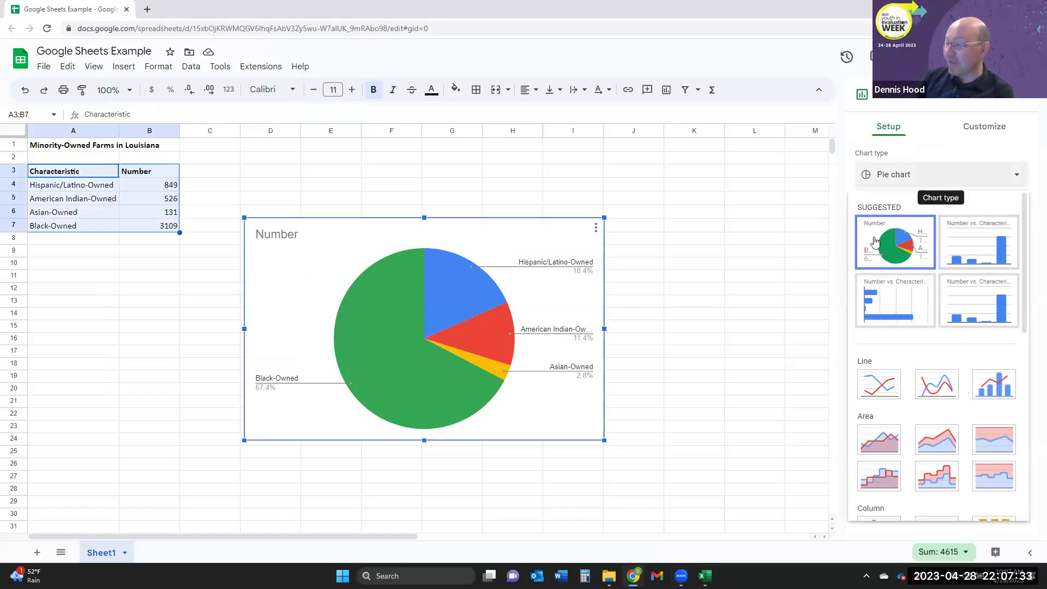
pyautogui.click(973, 179)
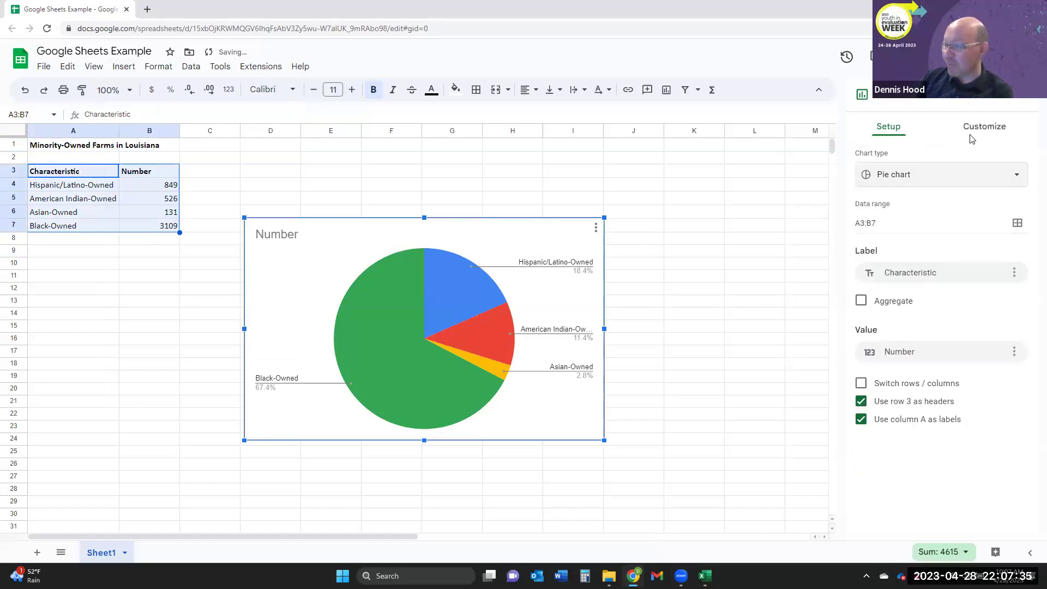
# Try red and cyan as the pie chart's background color, and finish with the background color set to None.
pyautogui.click(992, 127)
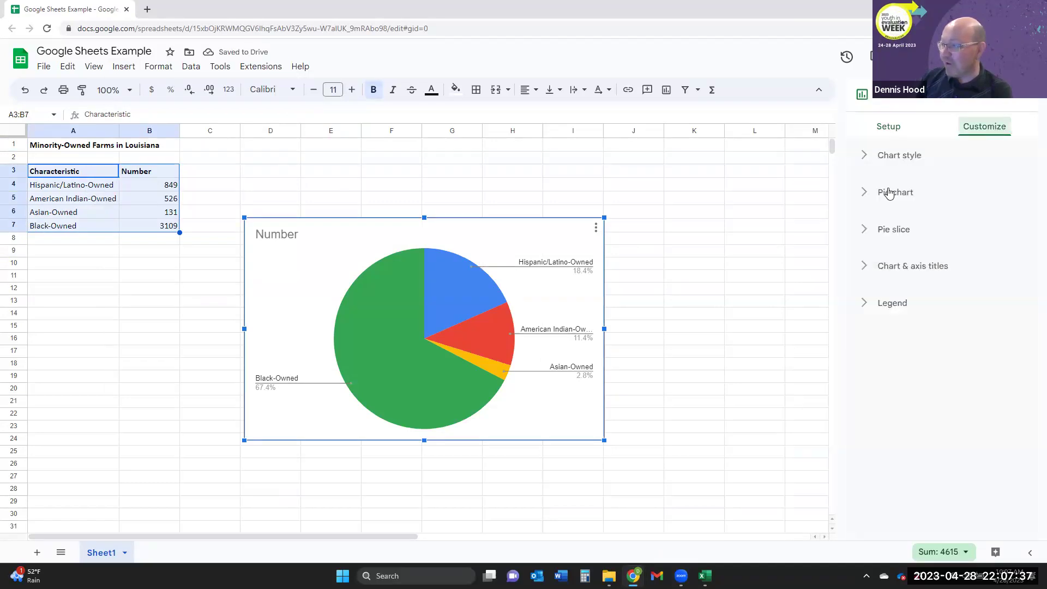
pyautogui.click(883, 155)
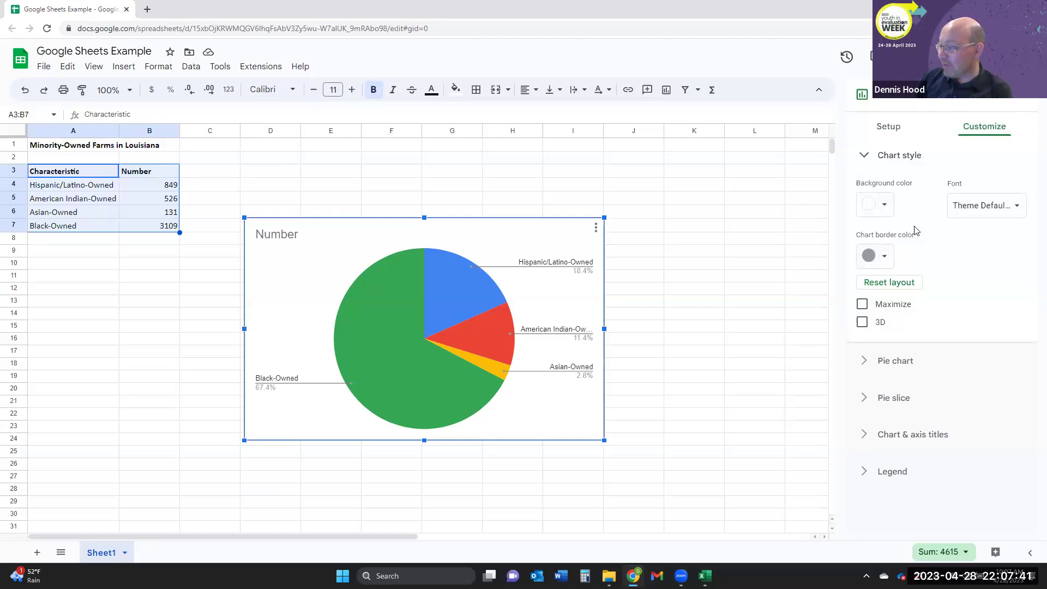
pyautogui.click(880, 205)
pyautogui.click(881, 264)
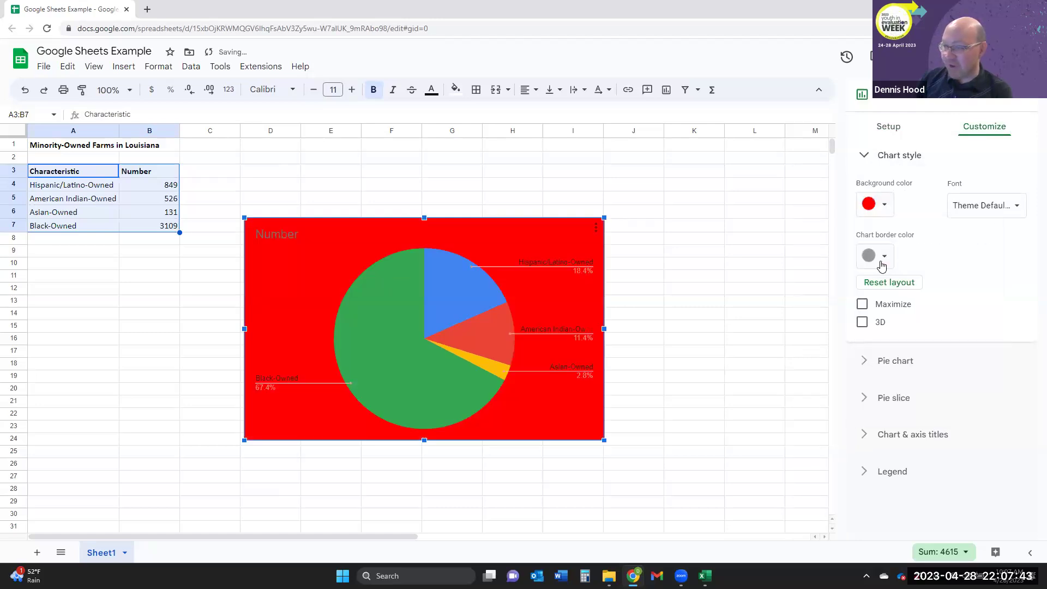
pyautogui.click(884, 207)
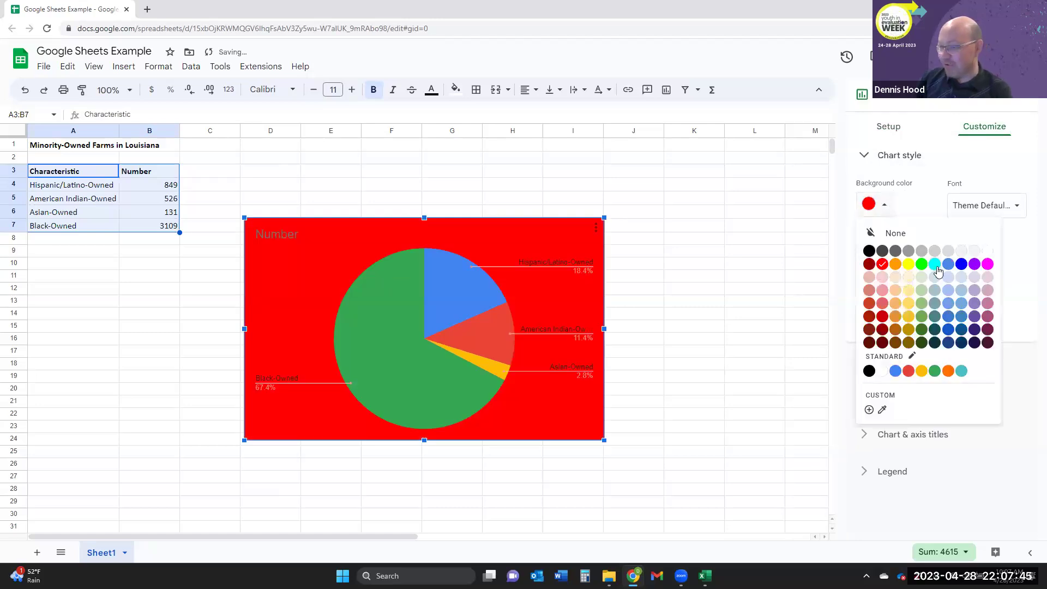
pyautogui.click(934, 264)
pyautogui.click(886, 207)
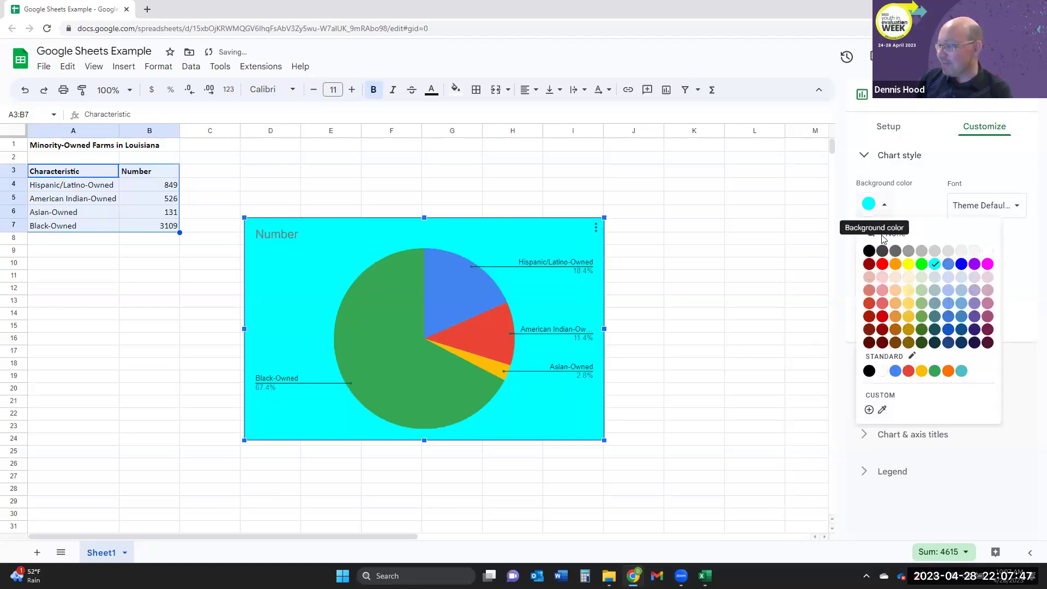
pyautogui.click(928, 234)
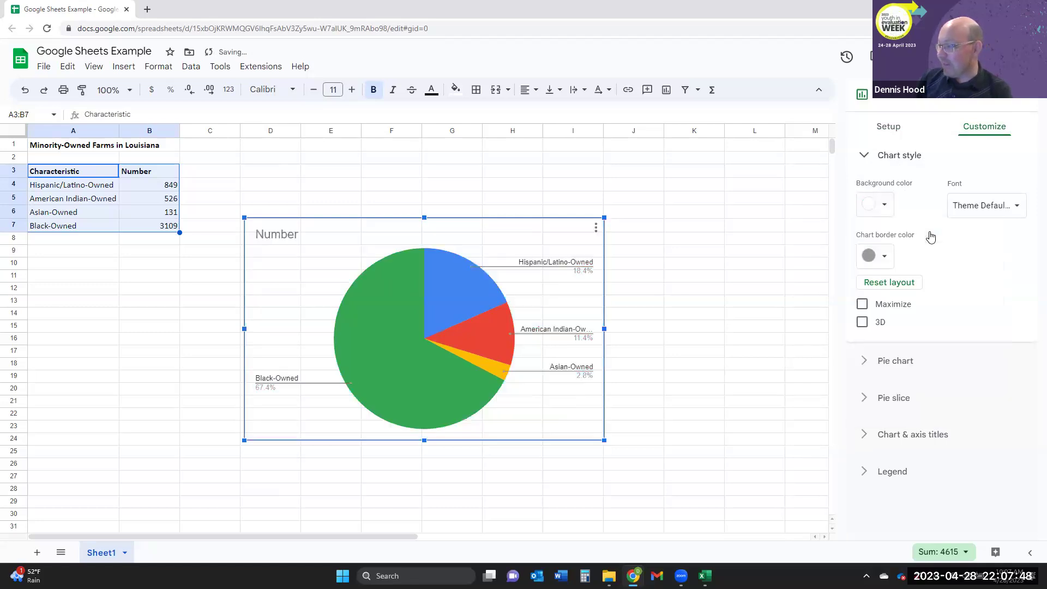
# Set the pie chart's border color to None and its font to Narrow, and close the chart editor.
pyautogui.click(877, 255)
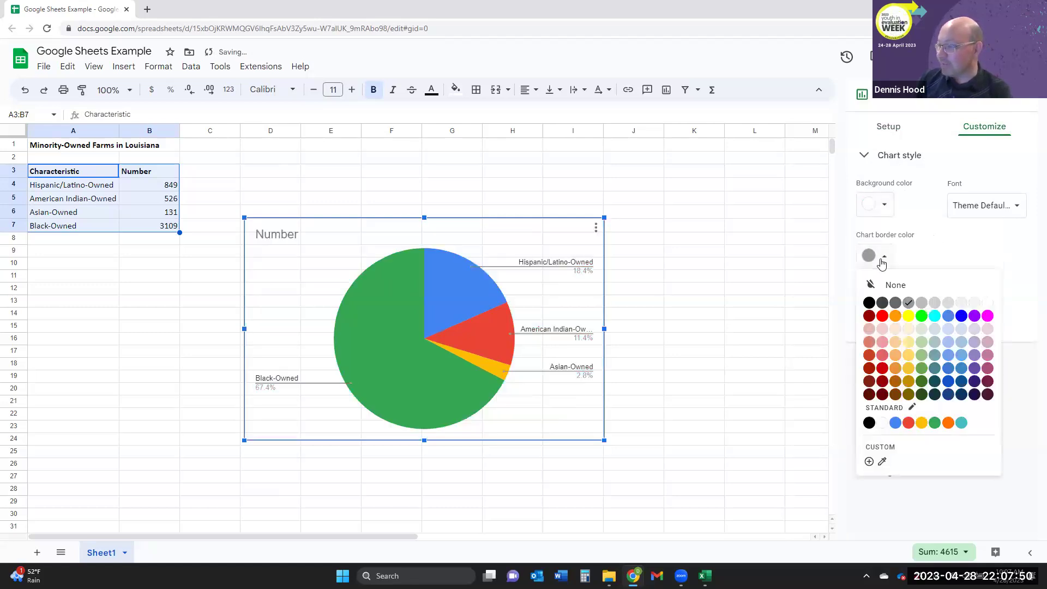
pyautogui.click(886, 288)
pyautogui.click(1007, 208)
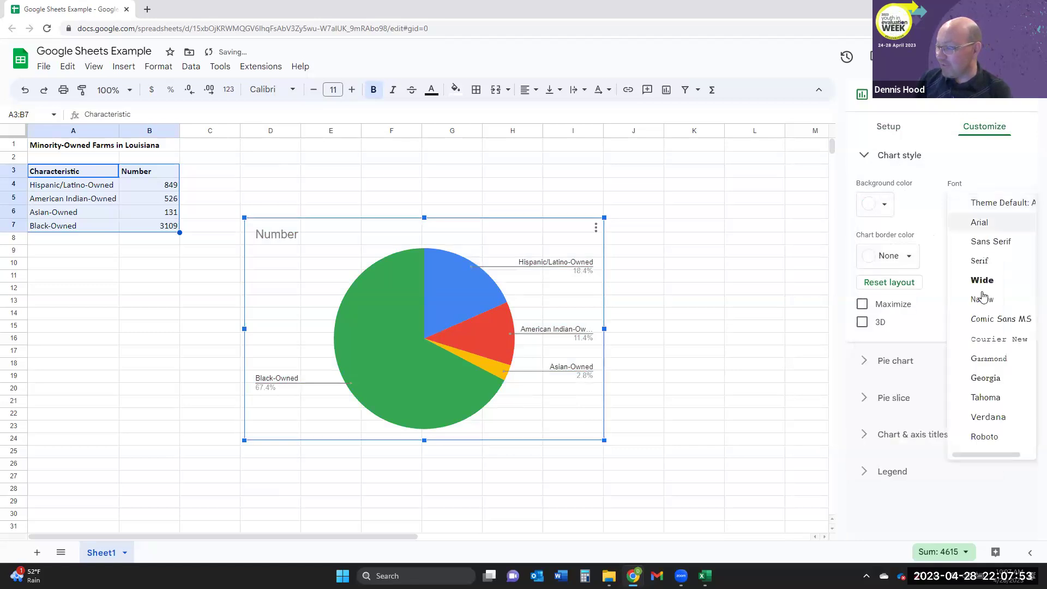
pyautogui.click(982, 298)
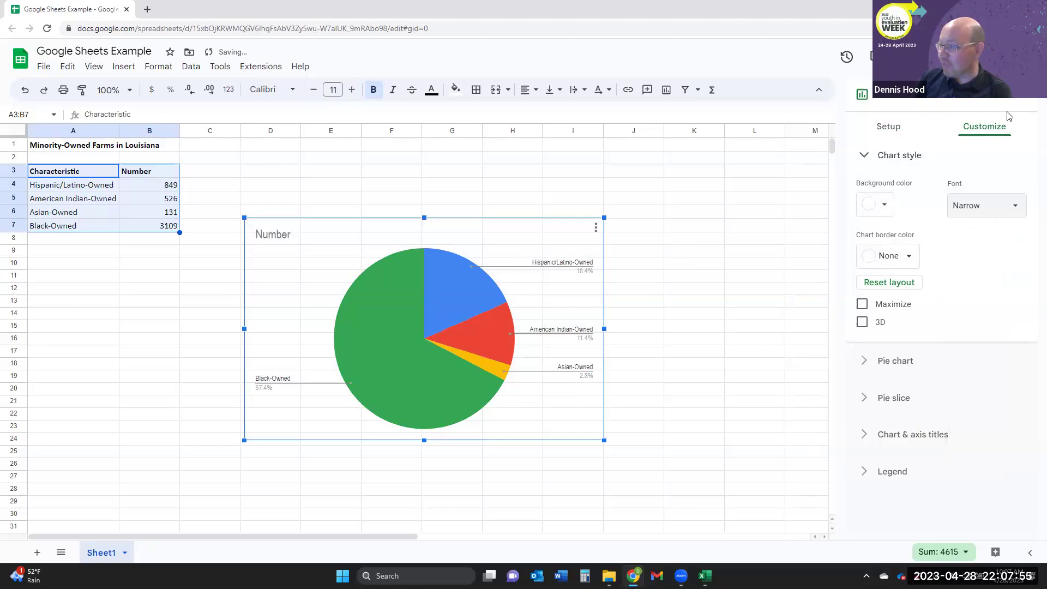
pyautogui.click(1022, 97)
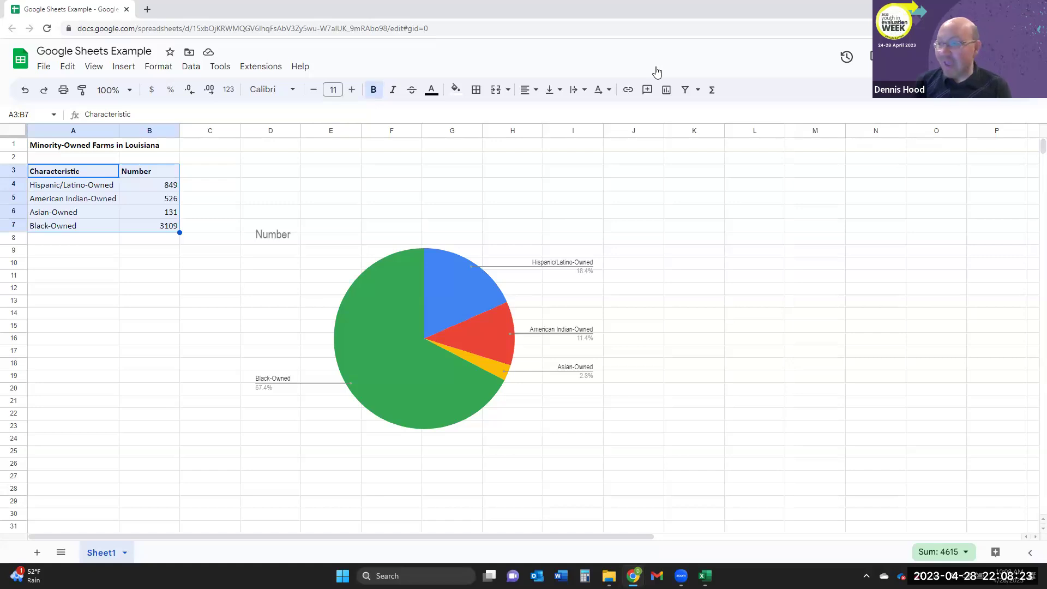
pyautogui.click(672, 234)
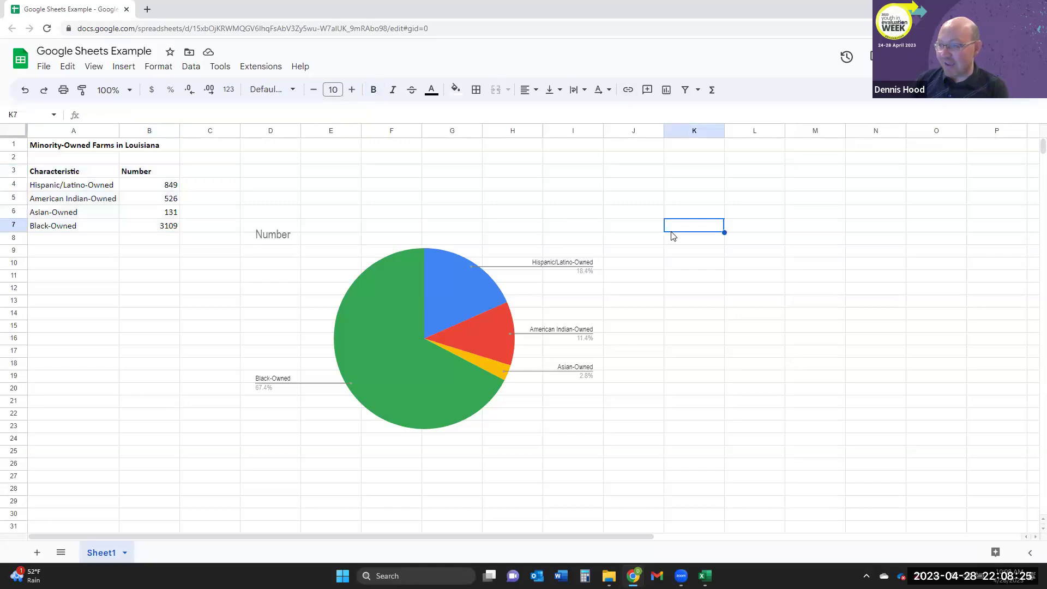